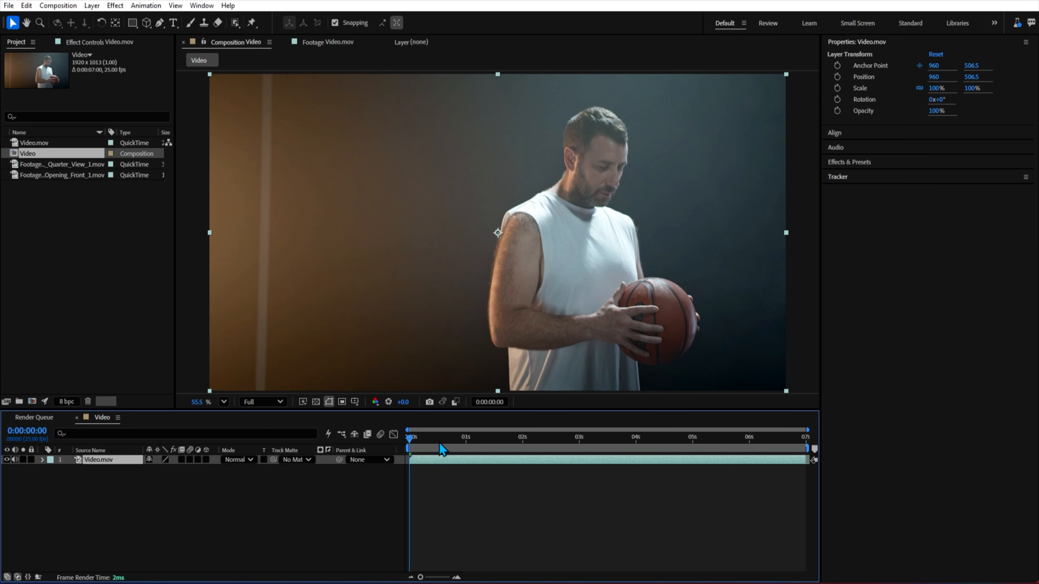
Step: Add the Quarter View wings footage above the Video.mov layer and scale it to 67%
left_click_drag(442, 449, 332, 507)
left_click(214, 515)
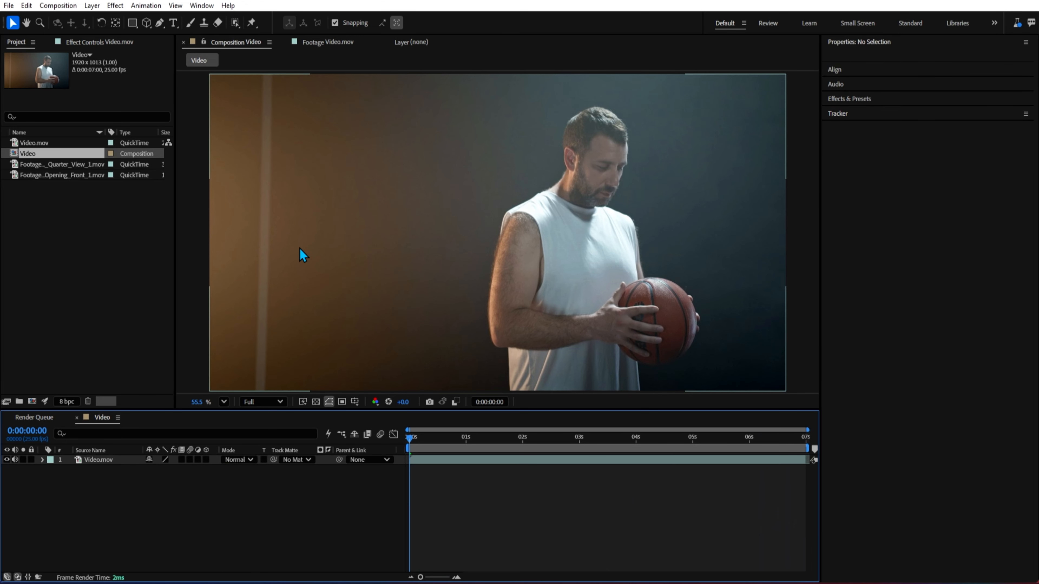
left_click(33, 165)
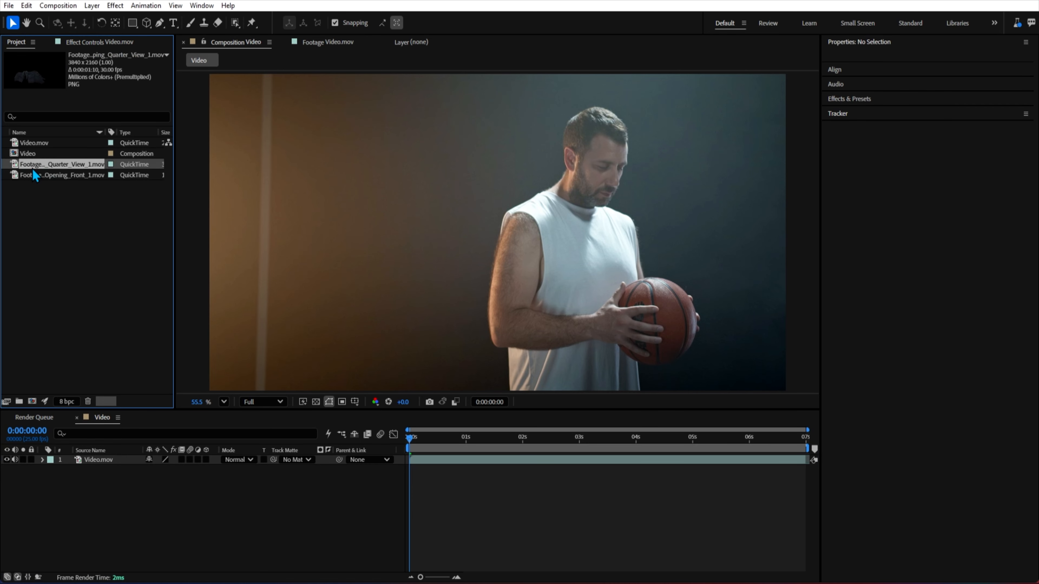
left_click_drag(60, 168, 192, 462)
key("s")
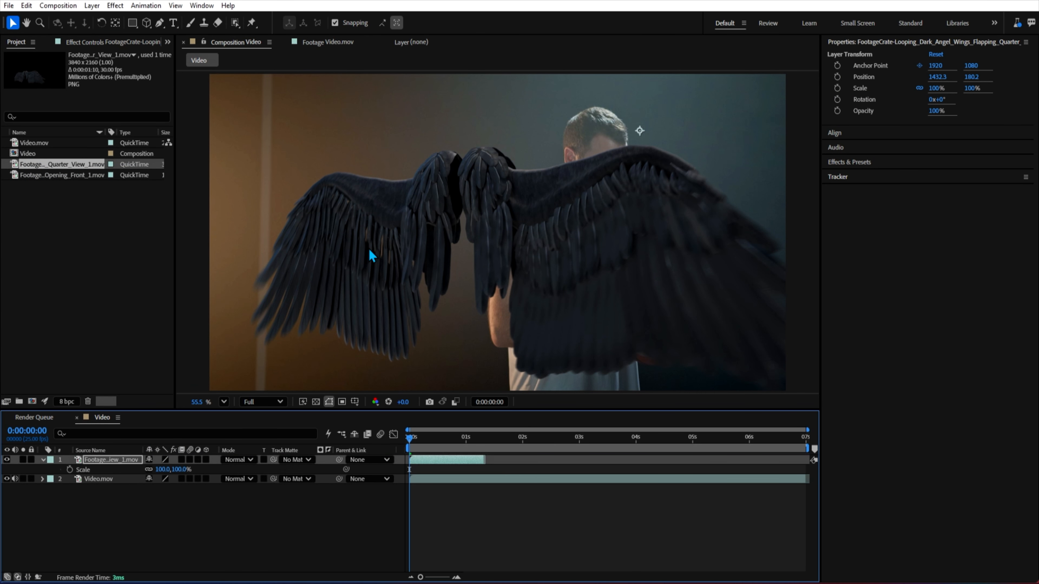
scroll(368, 249, "down", 2)
left_click_drag(178, 472, 166, 472)
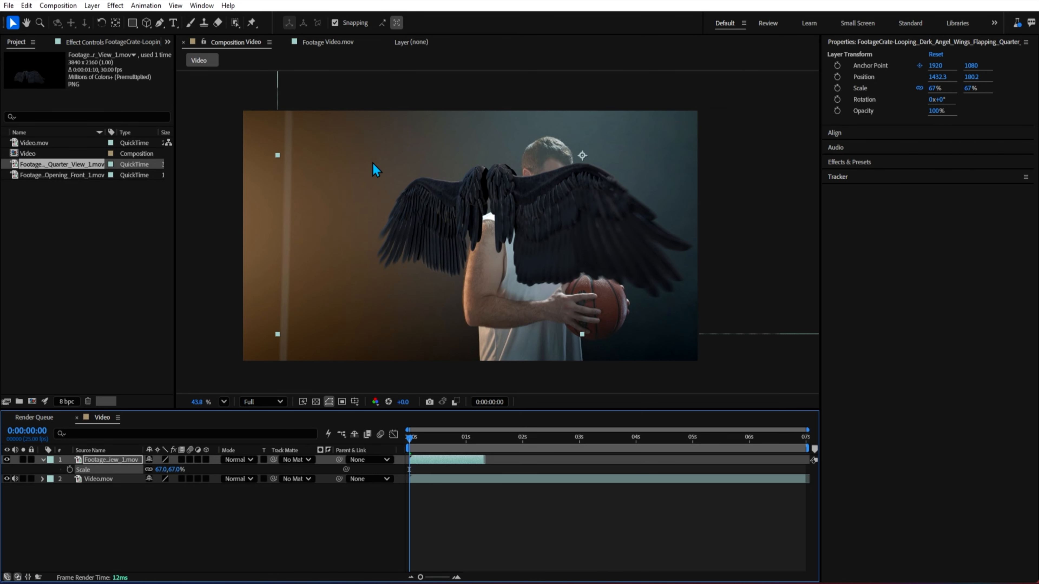
Step: Flip the wings layer horizontally to a scale of -66.8%, 67% and place it over the man's upper body at about 727.3, 348.2
scroll(343, 192, "down", 2)
left_click_drag(274, 181, 725, 204)
left_click_drag(571, 229, 444, 261)
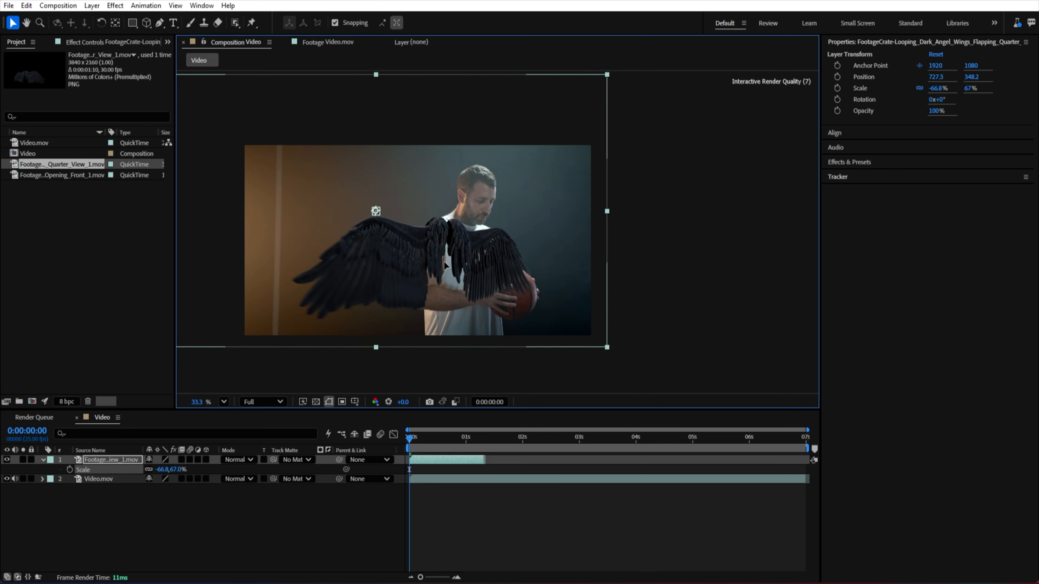
scroll(450, 248, "up", 2)
Step: Preview the two wings clips and play the flapping motion of the Quarter View footage
left_click_drag(410, 439, 408, 474)
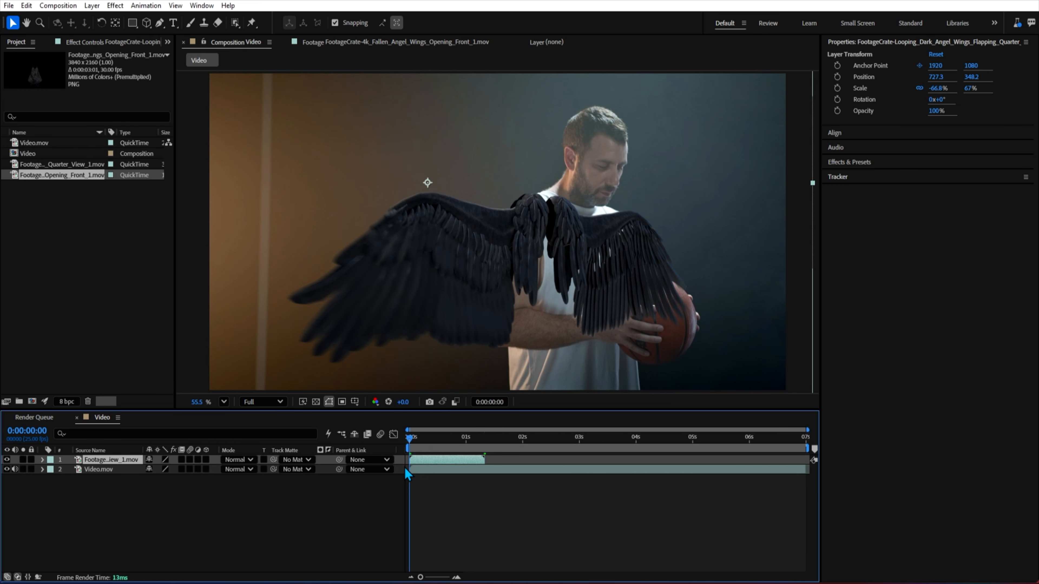
double_click(54, 179)
double_click(77, 169)
left_click_drag(201, 377, 458, 377)
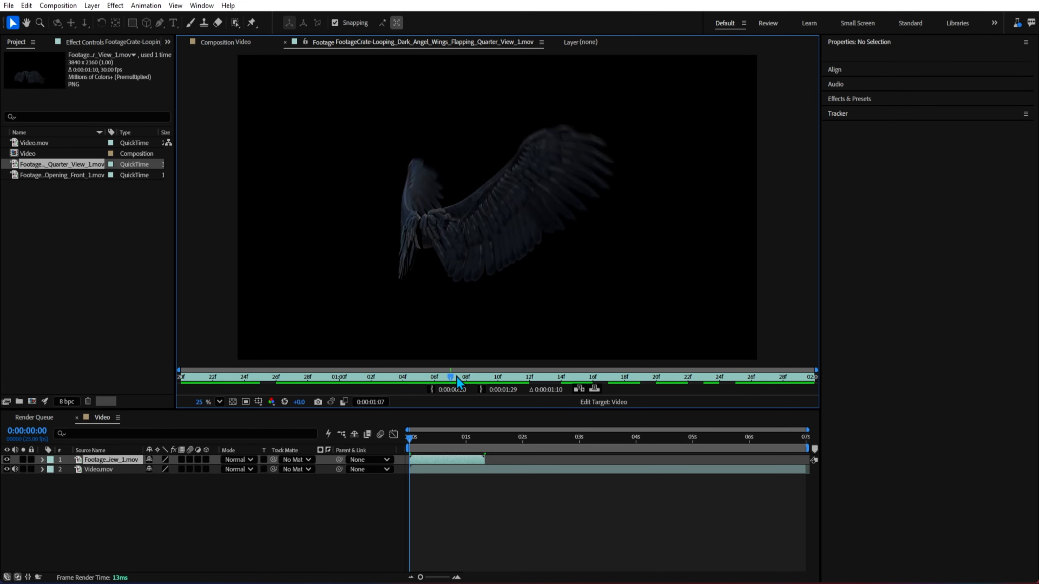
key("space")
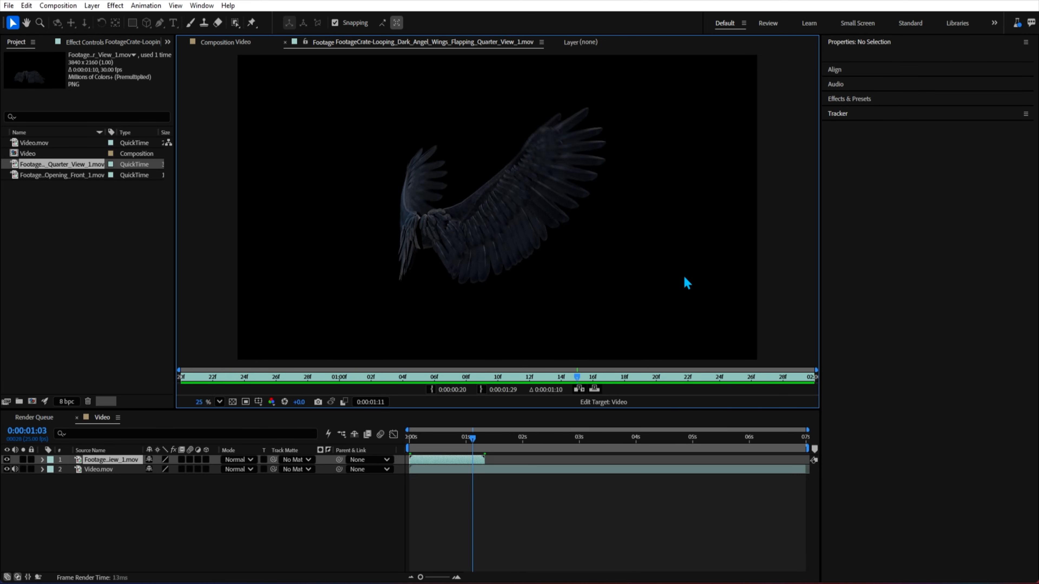
Step: Loop the Quarter View wings footage to a duration of 0:00:13:10 and extend its layer to the end of the composition
right_click(50, 165)
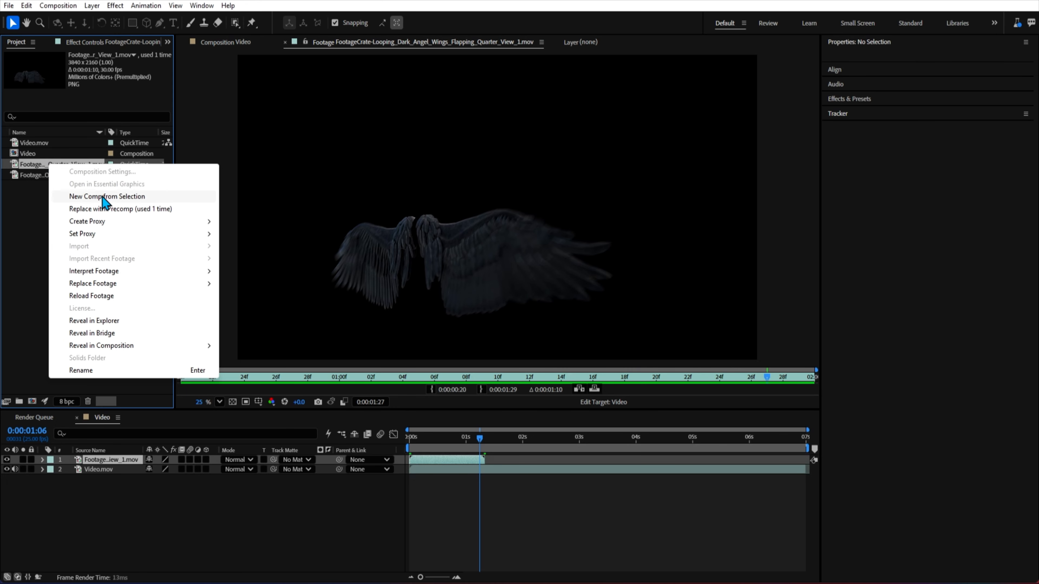
mouse_move(115, 274)
left_click(246, 271)
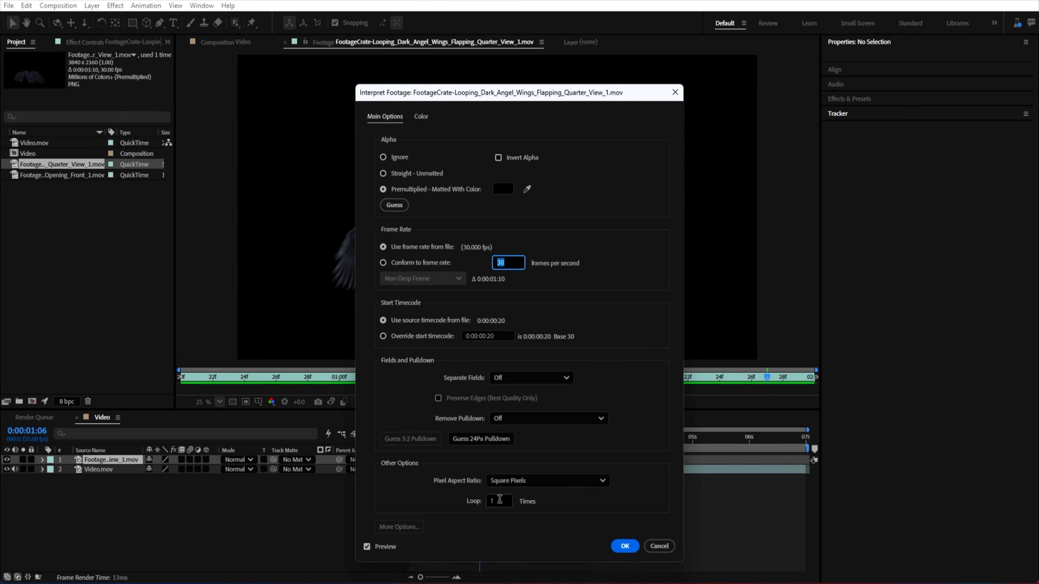
left_click(612, 546)
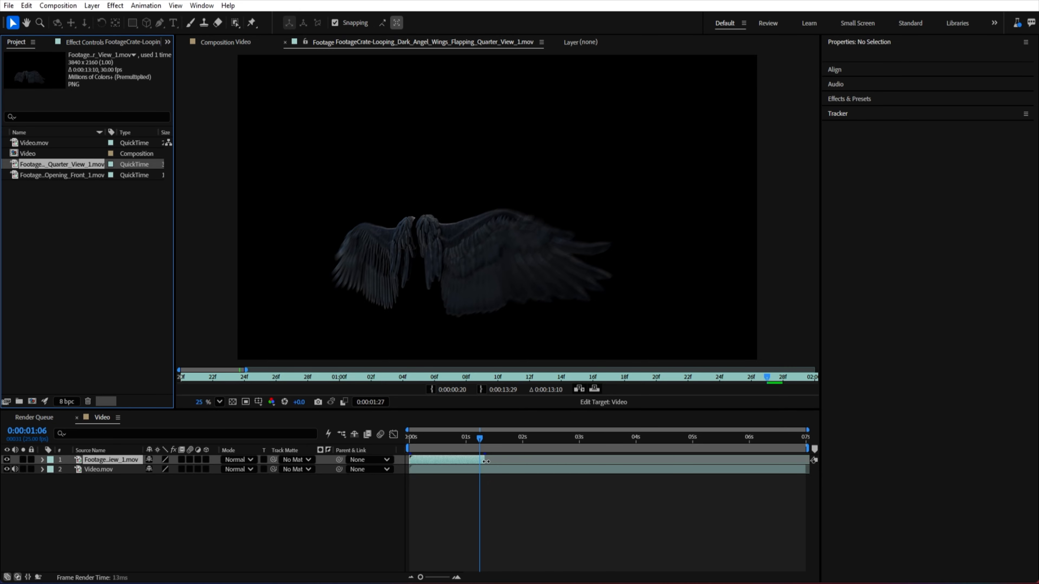
left_click_drag(486, 461, 762, 461)
left_click_drag(504, 438, 341, 458)
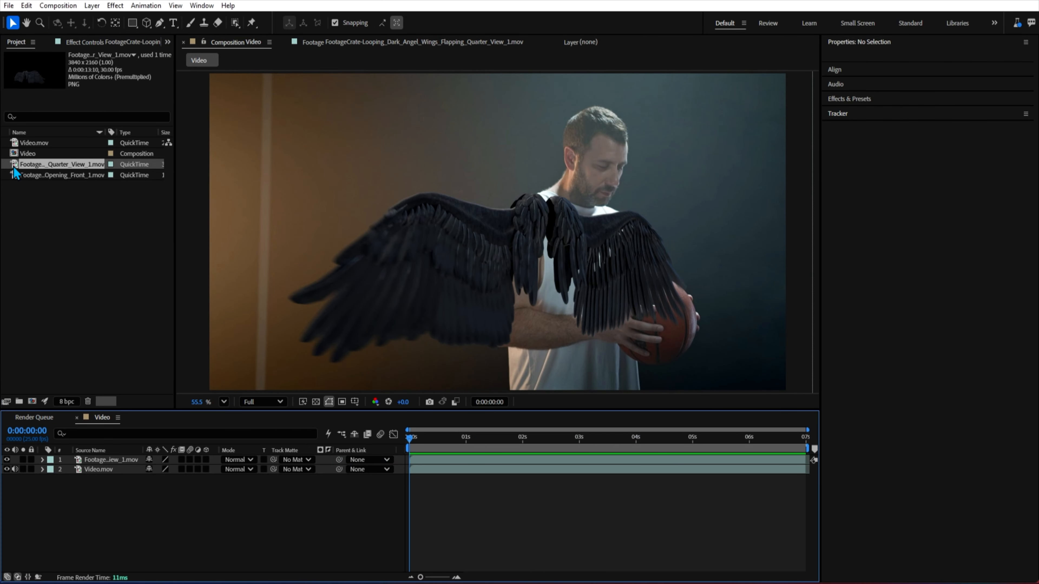
Step: Create an Assets folder and put Video.mov in a Footage subfolder inside it
left_click_drag(33, 143, 20, 403)
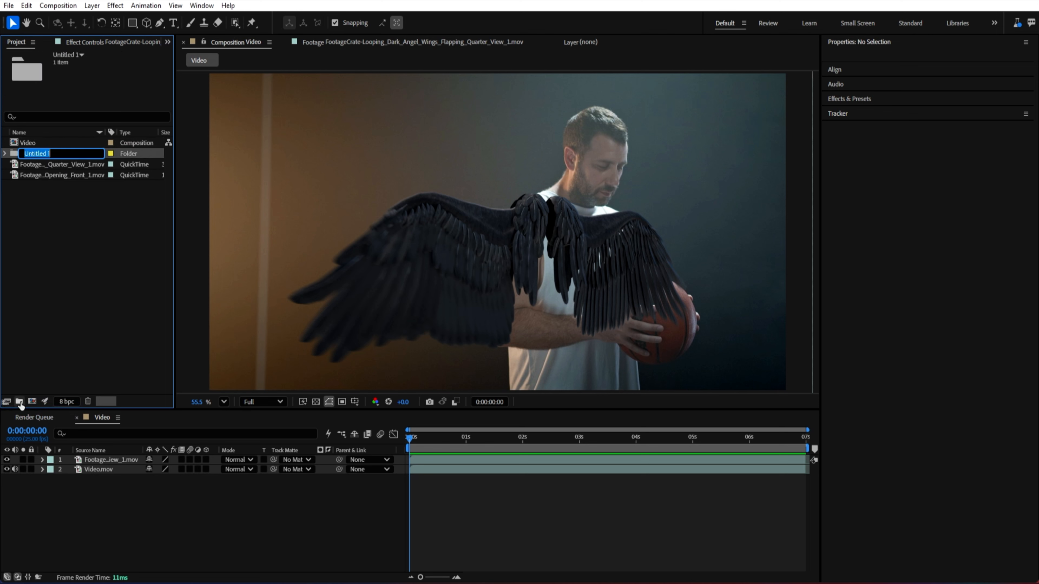
type("Assets")
key("Return")
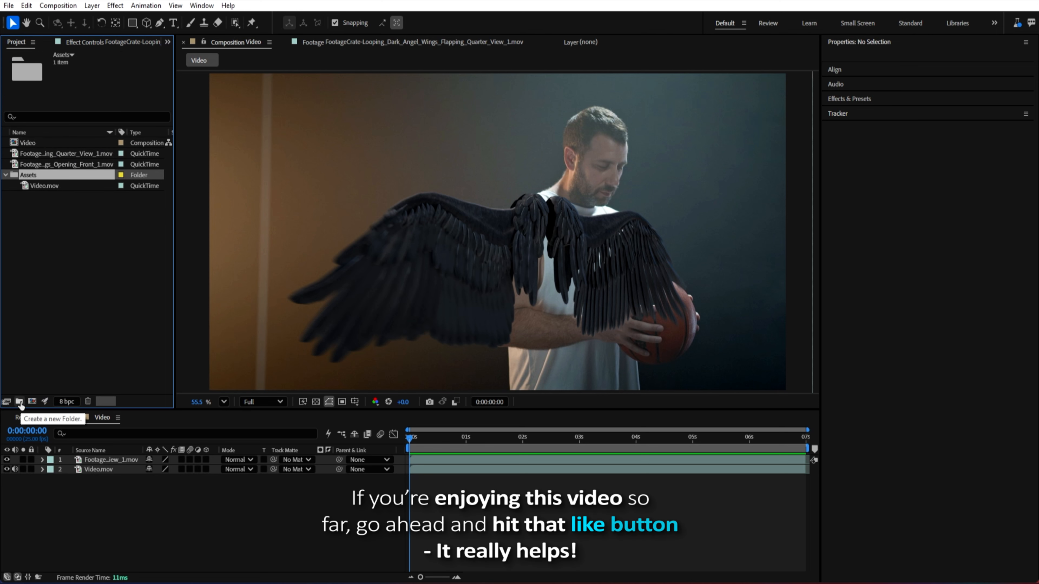
left_click_drag(46, 185, 19, 402)
type("Footage")
key("Return")
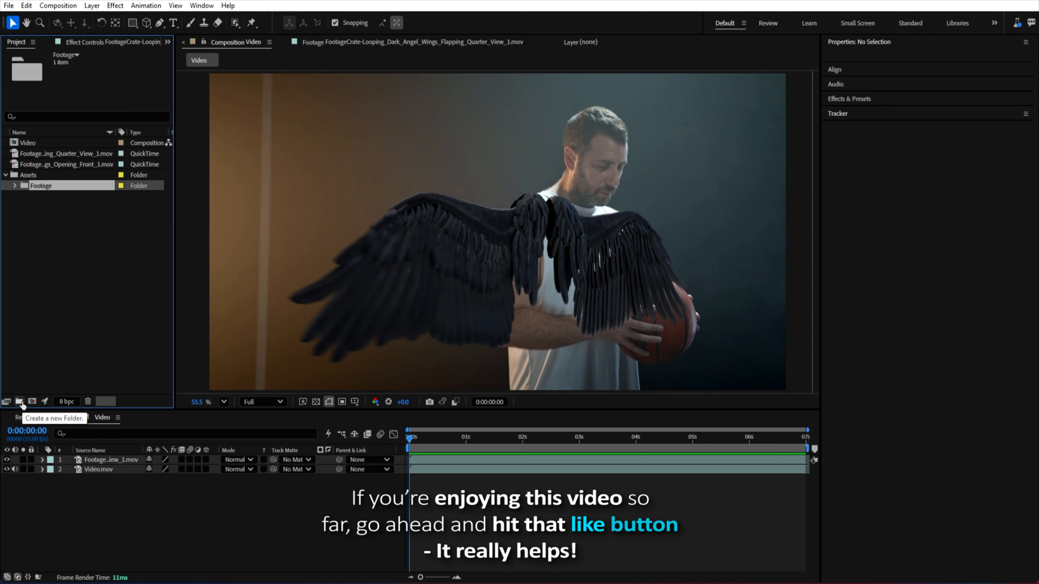
Step: Create a Stock footages subfolder in Assets and move both wings clips into it
left_click(19, 401)
type("Stock footages")
key("Return")
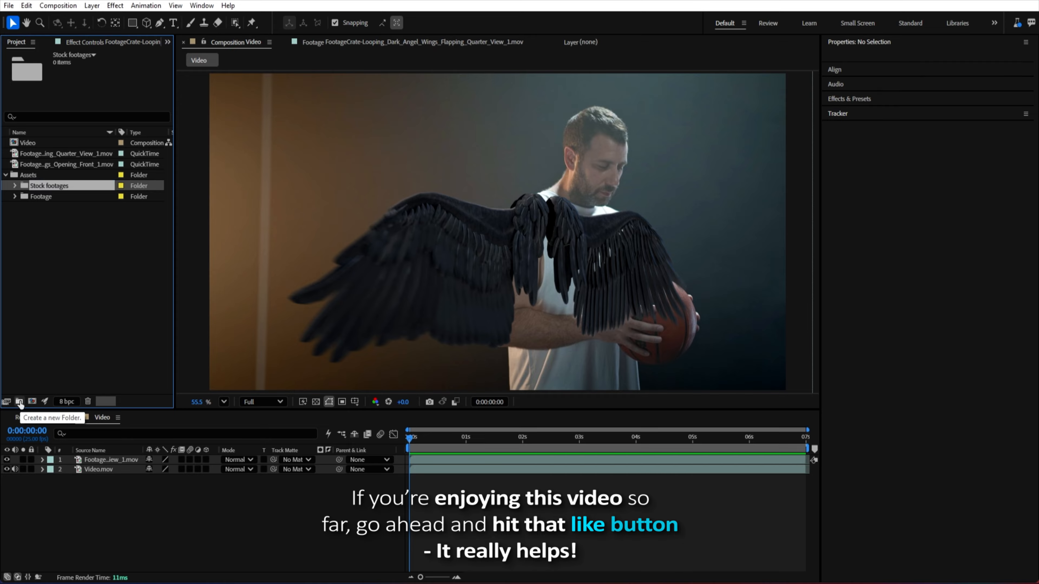
left_click(50, 156)
left_click(53, 165, "shift")
left_click_drag(52, 165, 65, 186)
Step: Put the Video composition in a new folder named Comps and rename the composition Render
left_click_drag(36, 142, 63, 312)
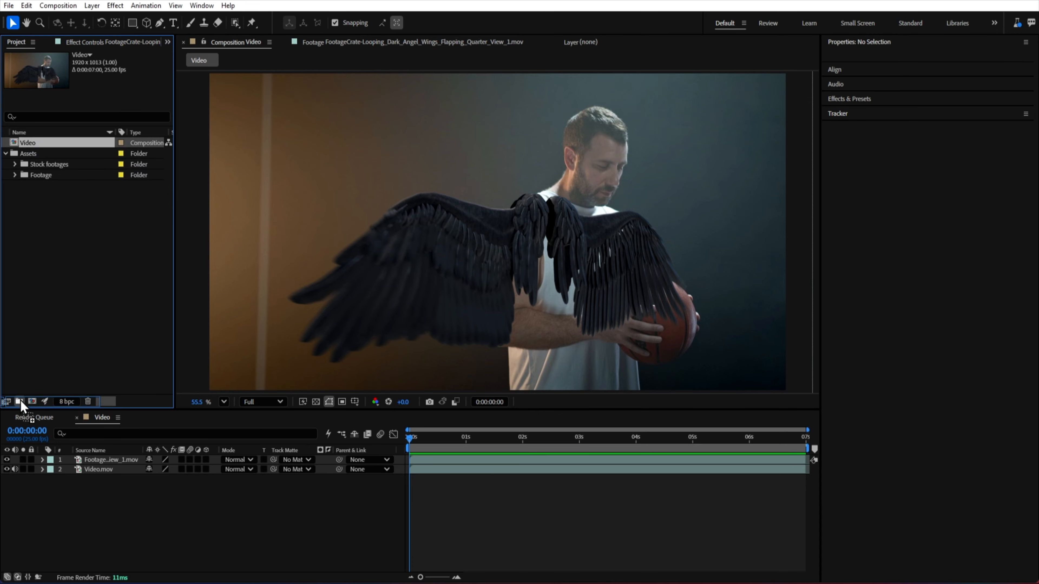
left_click_drag(21, 405, 19, 402)
key("Return")
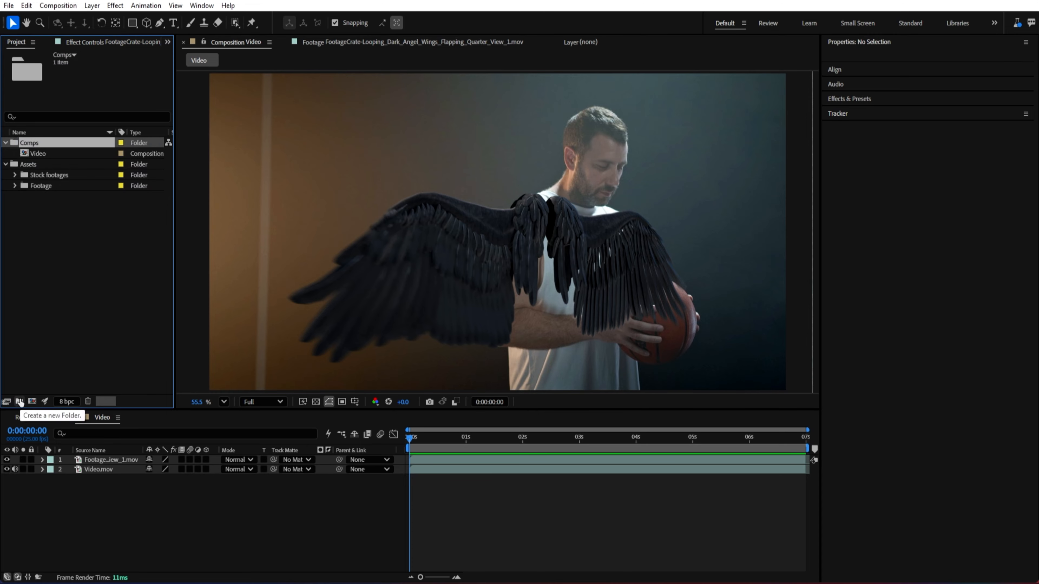
left_click(52, 158)
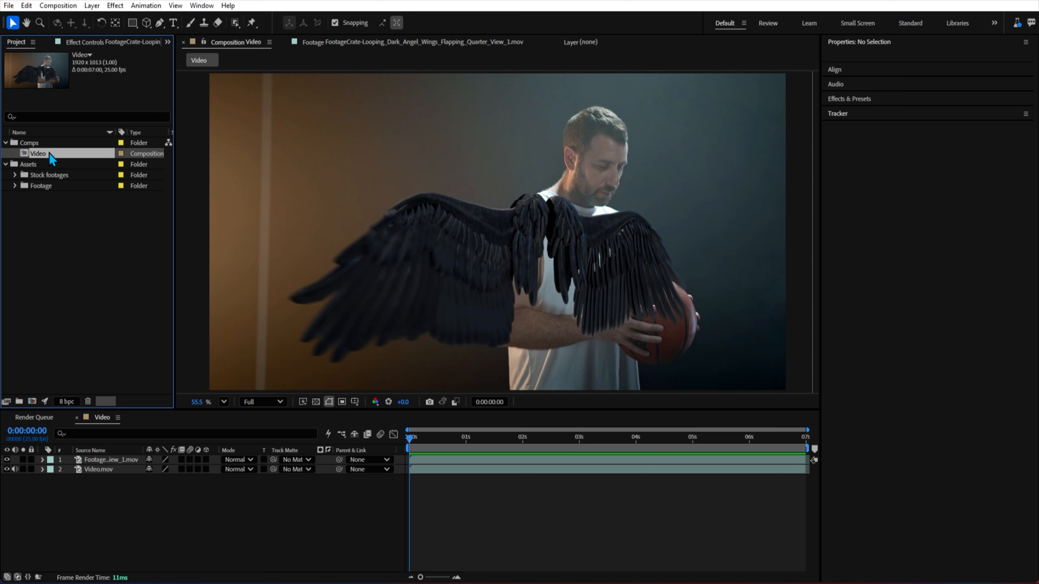
left_click(48, 152)
type("Render")
key("Return")
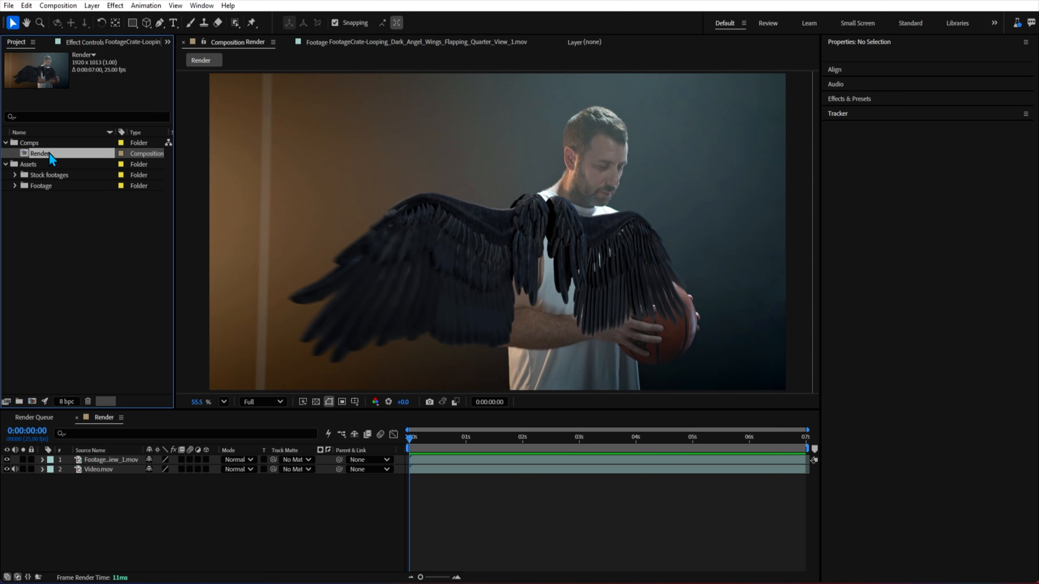
left_click(123, 394)
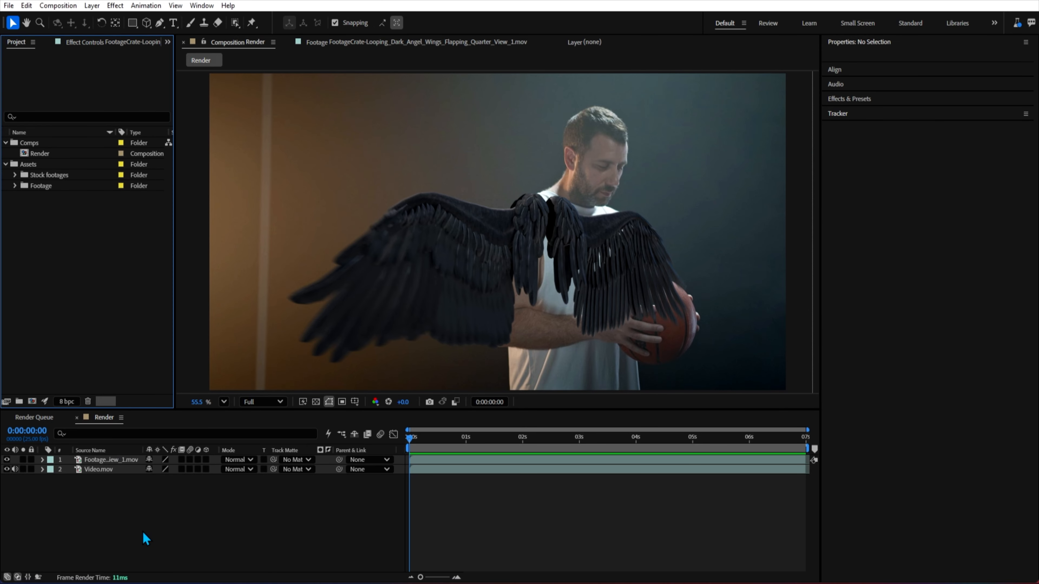
Step: Hide the wings layer, duplicate the Video.mov layer and name the copy Roto
left_click(419, 459)
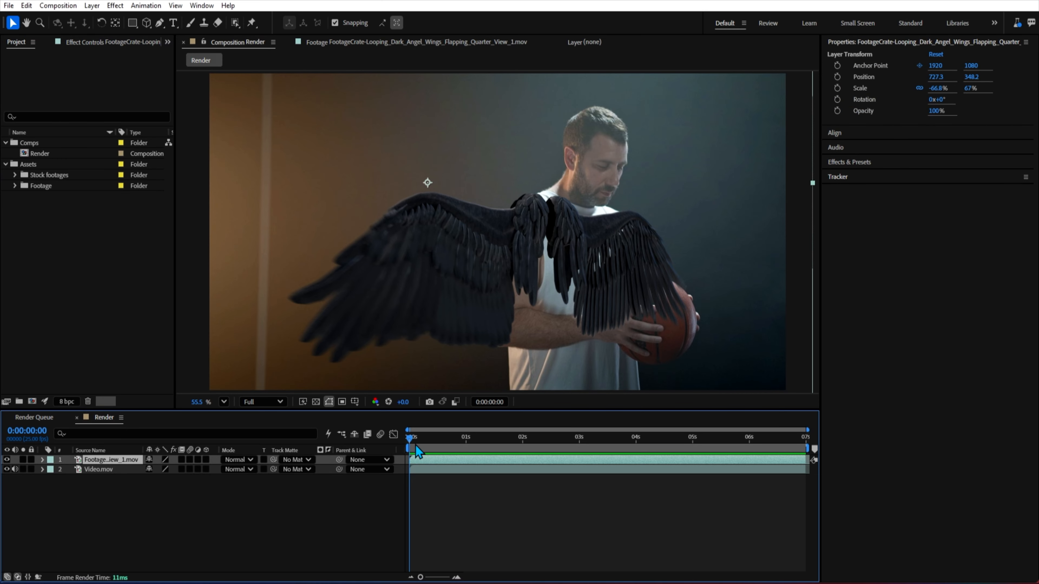
left_click_drag(416, 445, 362, 508)
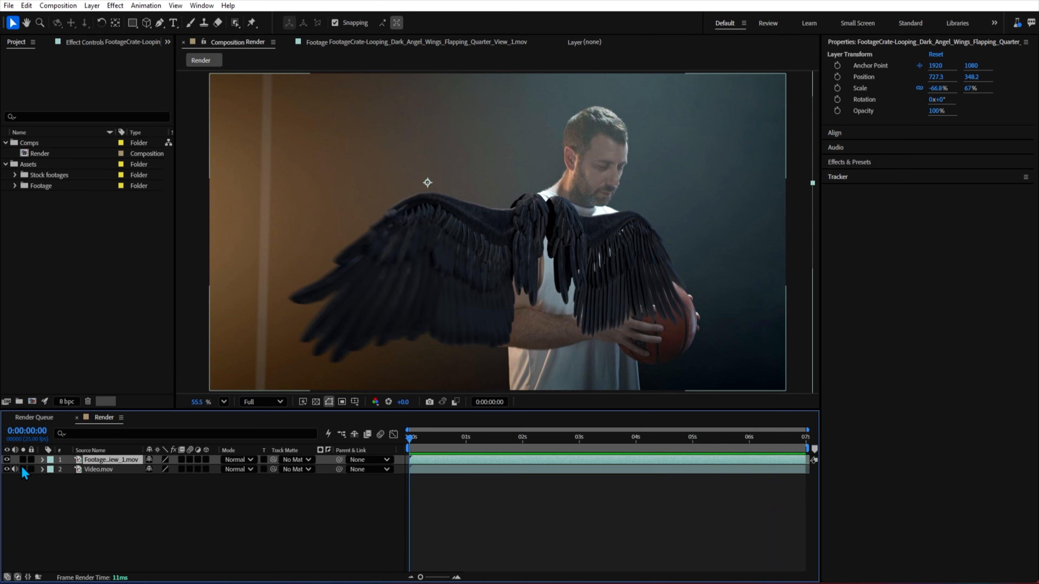
left_click(6, 460)
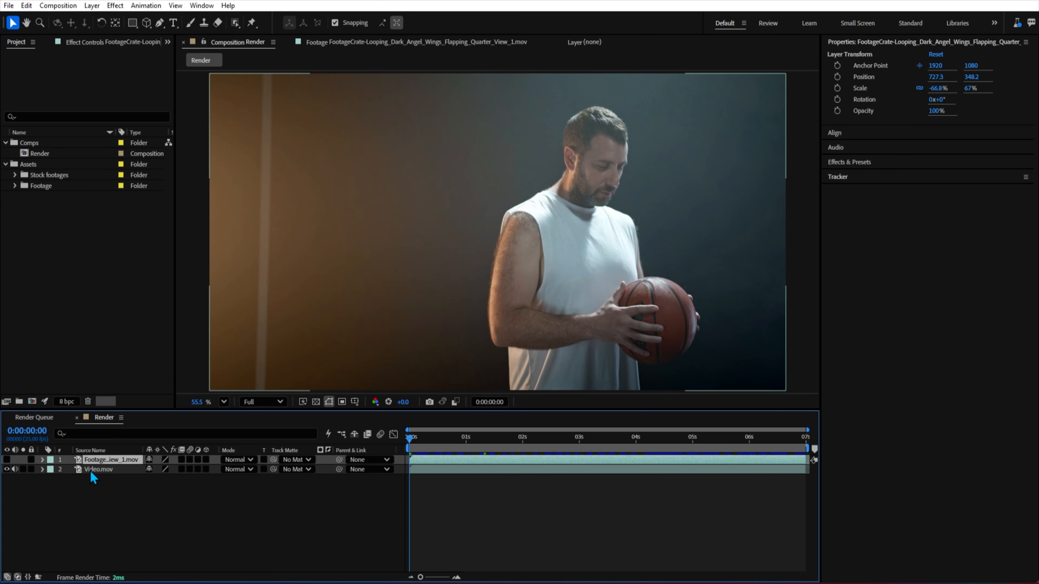
left_click(94, 471)
key("ctrl+d")
key("Return")
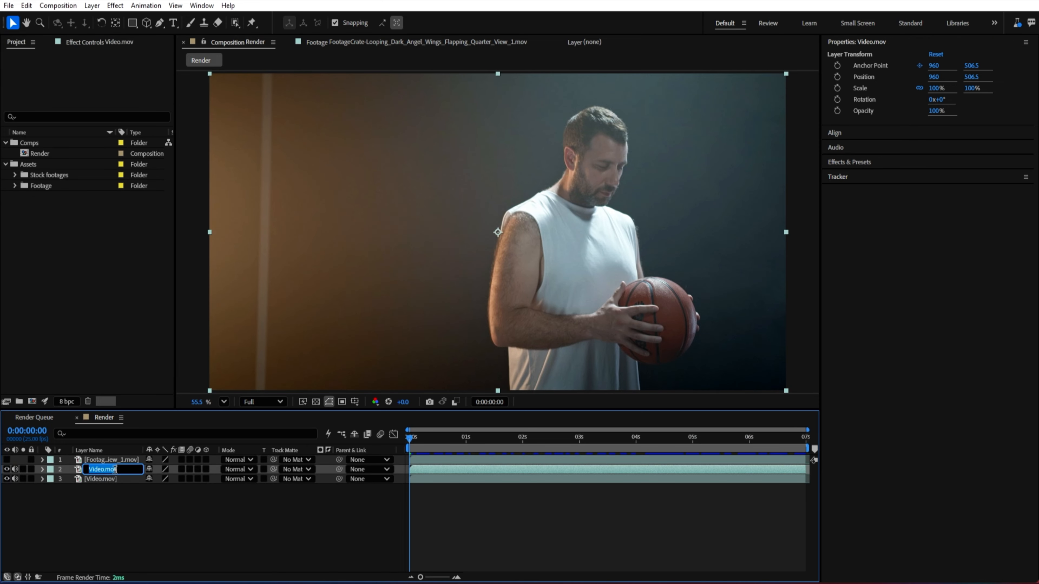
Step: Create an object matte around the man and basketball on the Roto layer, propagate it through the clip and freeze it
left_click(235, 23)
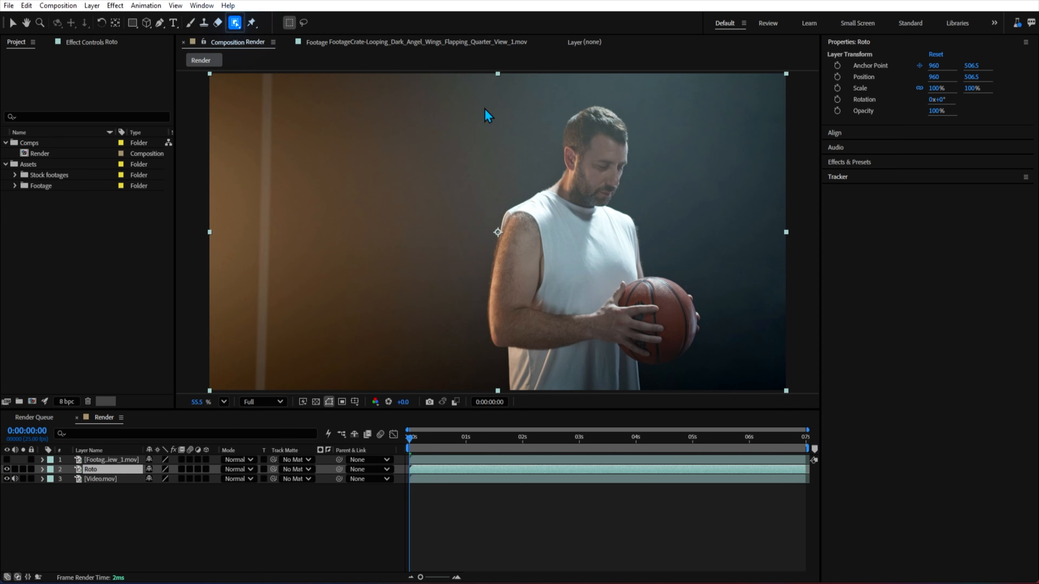
double_click(487, 115)
left_click(576, 196)
left_click(635, 262)
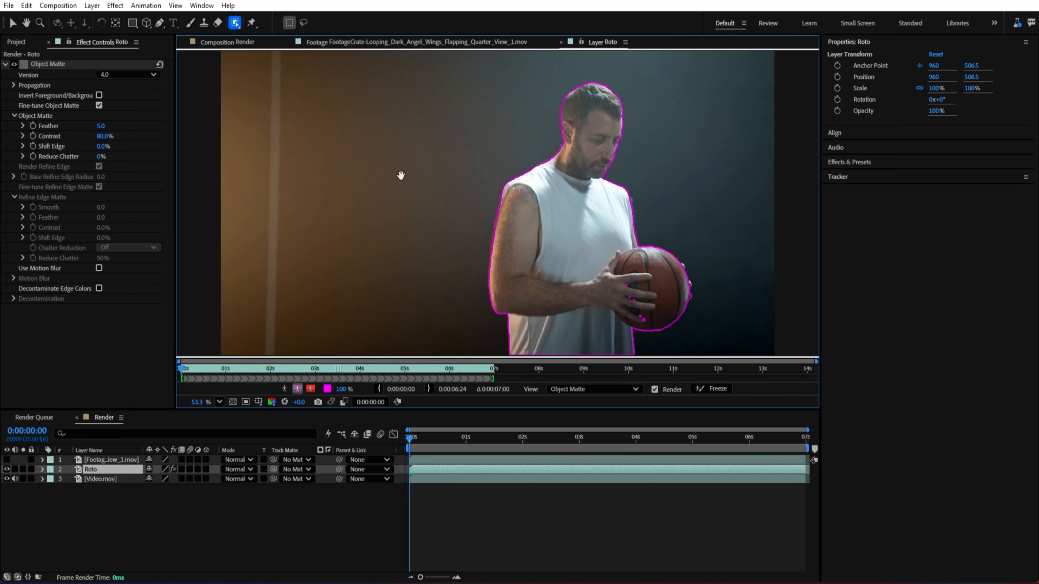
key("space")
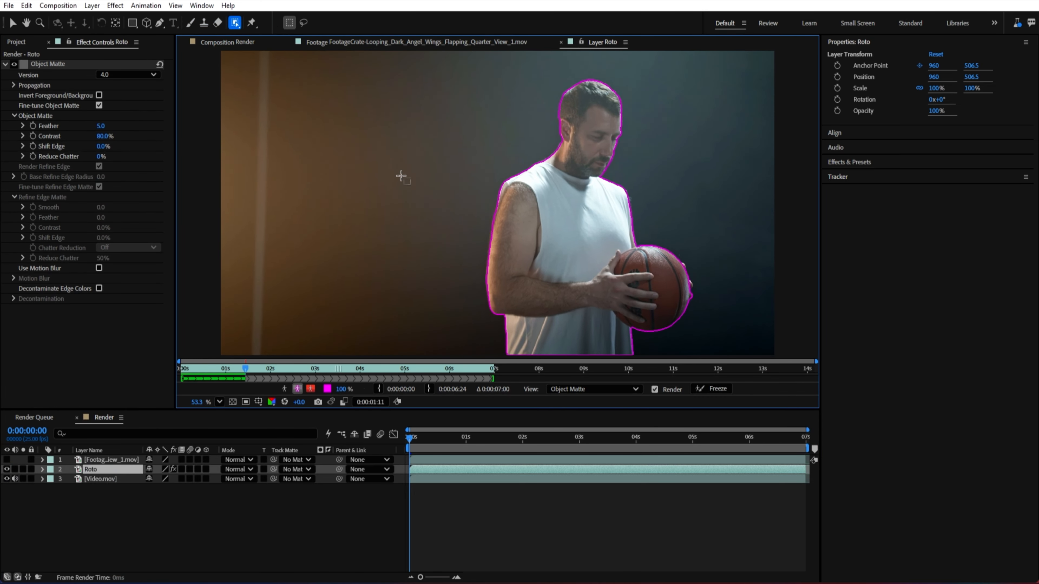
left_click(712, 389)
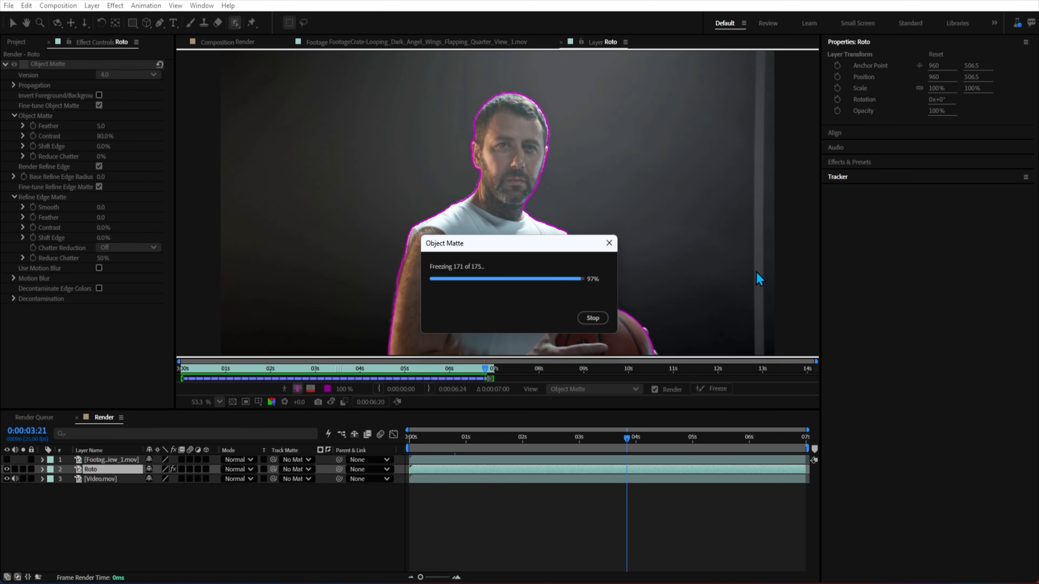
Step: Solo the Roto layer in the Render composition and check the cutout's edges against transparency and black
left_click(208, 41)
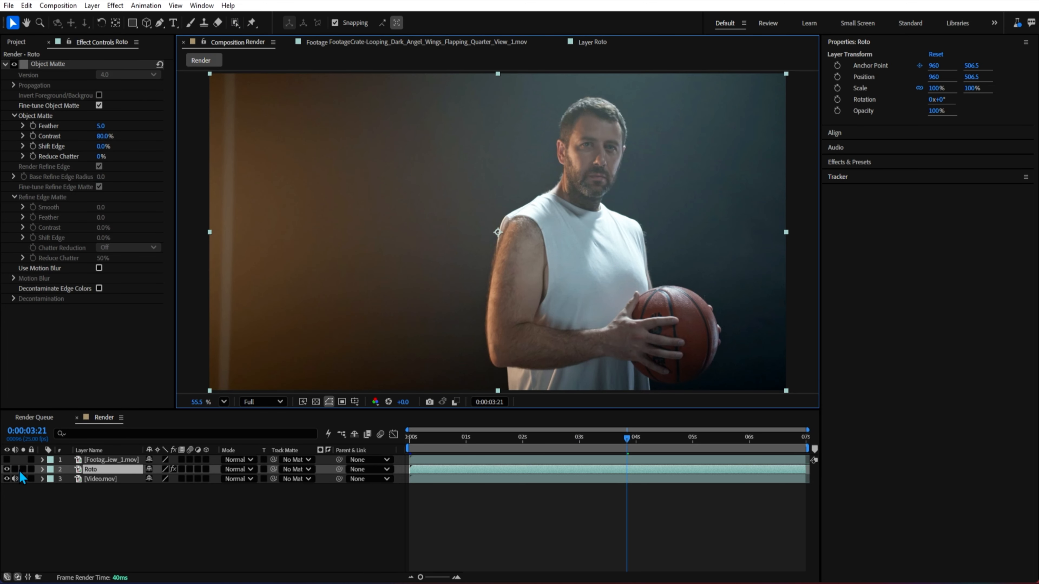
left_click(23, 469)
left_click_drag(504, 440, 599, 436)
left_click(316, 402)
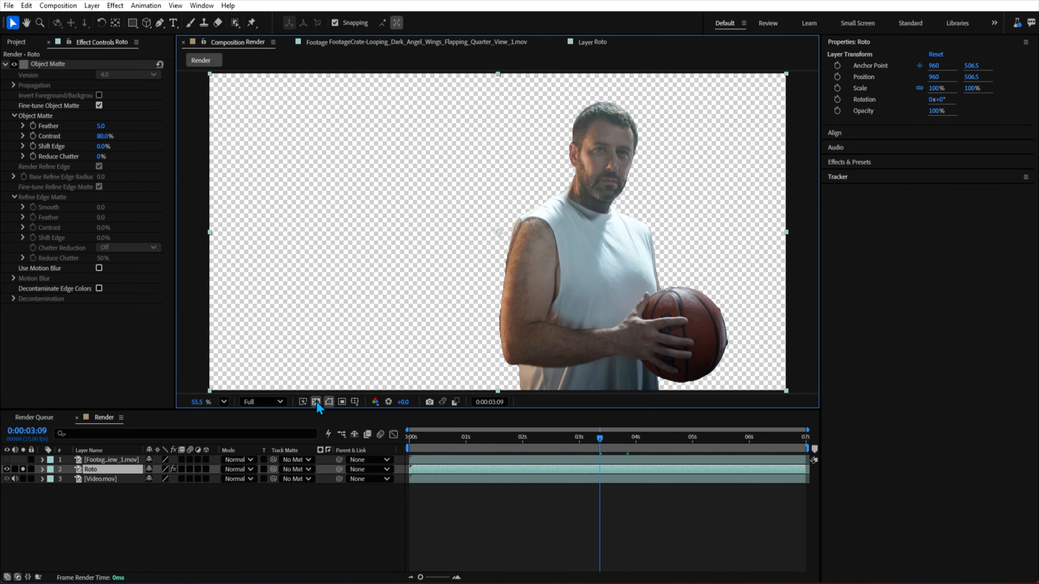
left_click(316, 402)
left_click_drag(514, 450, 616, 452)
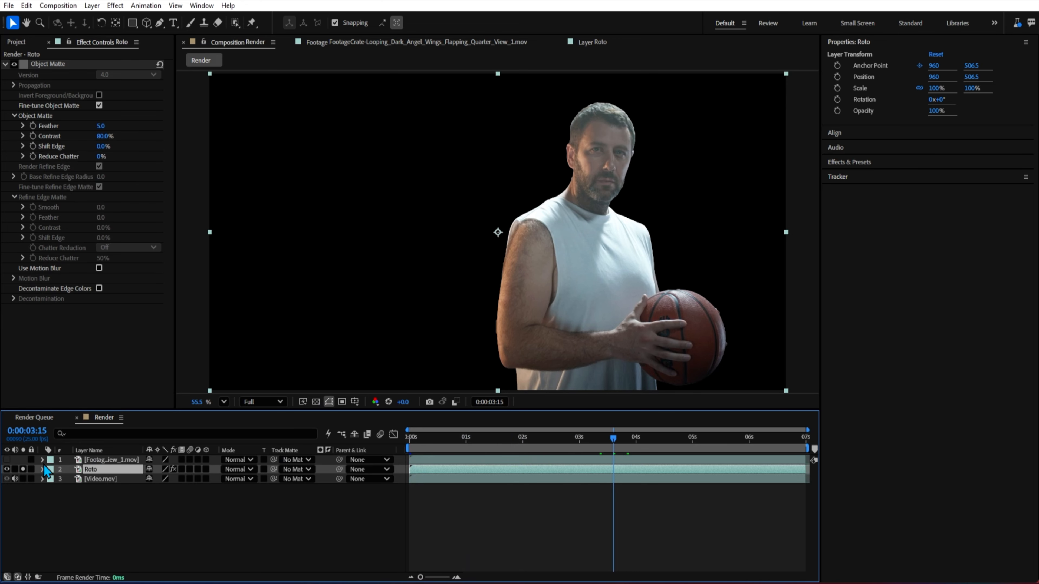
left_click(23, 469)
Step: Make the wings layer visible again and move it below the Roto layer
left_click(115, 462)
left_click(7, 460)
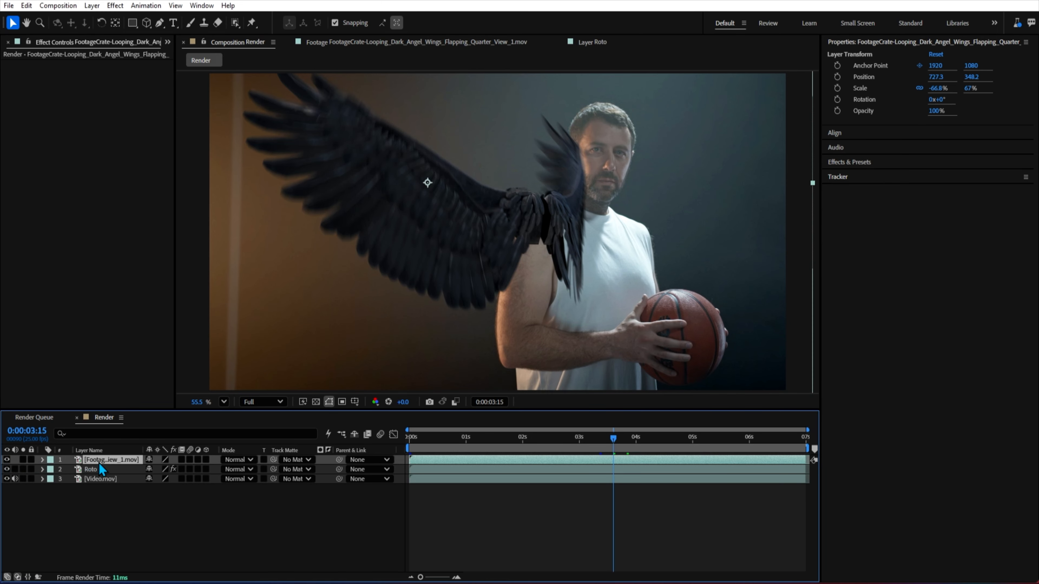
left_click_drag(86, 463, 85, 474)
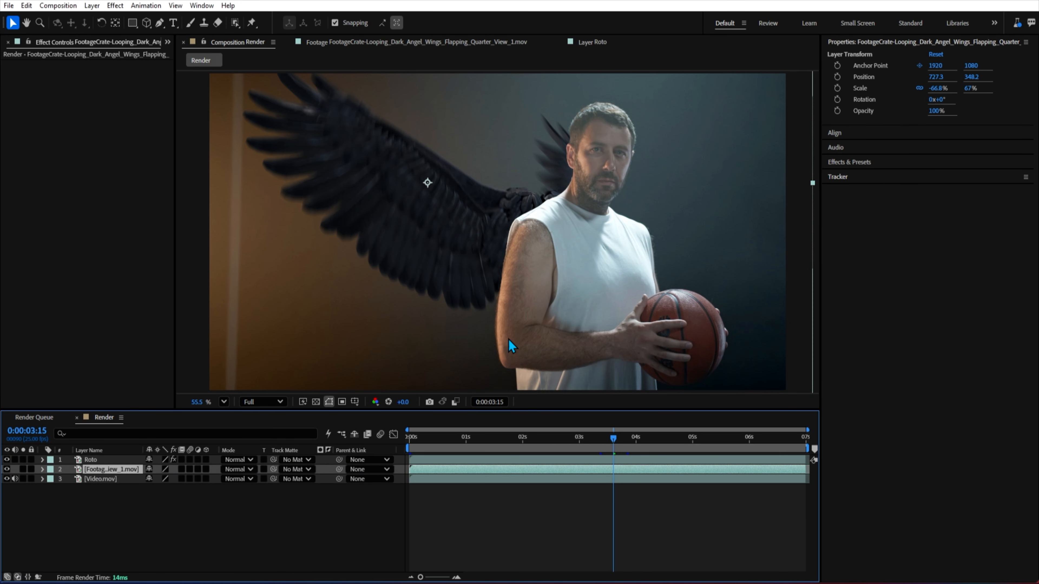
Step: At the first frame, scale the wings layer to -98.6, 99%, move it to 610.1, 317.6 and rotate it 0.4°
left_click_drag(534, 449, 411, 445)
key("s")
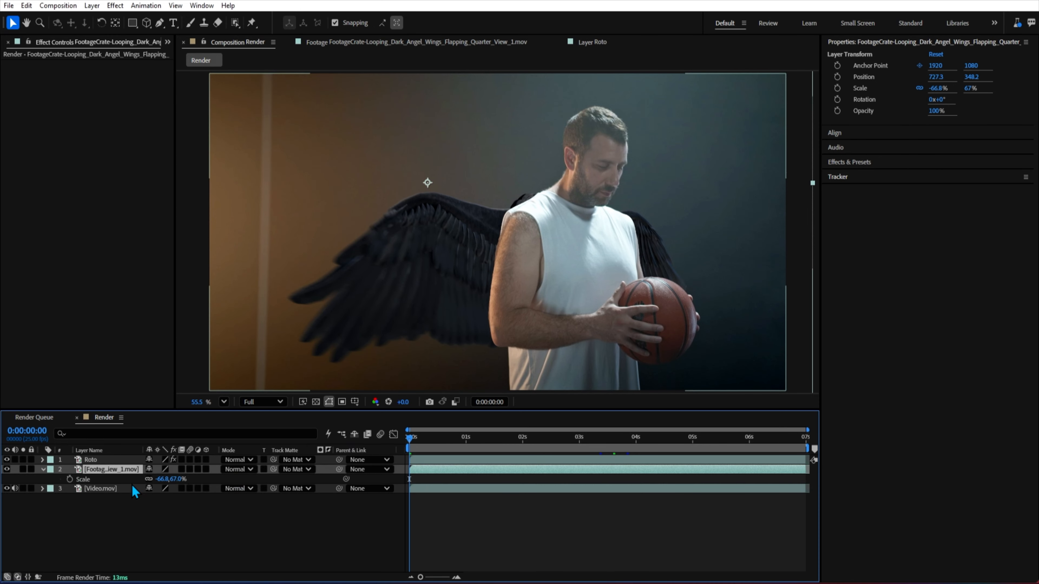
left_click_drag(174, 480, 188, 480)
left_click_drag(324, 322, 288, 306)
key("w")
left_click_drag(320, 274, 331, 259)
key("v")
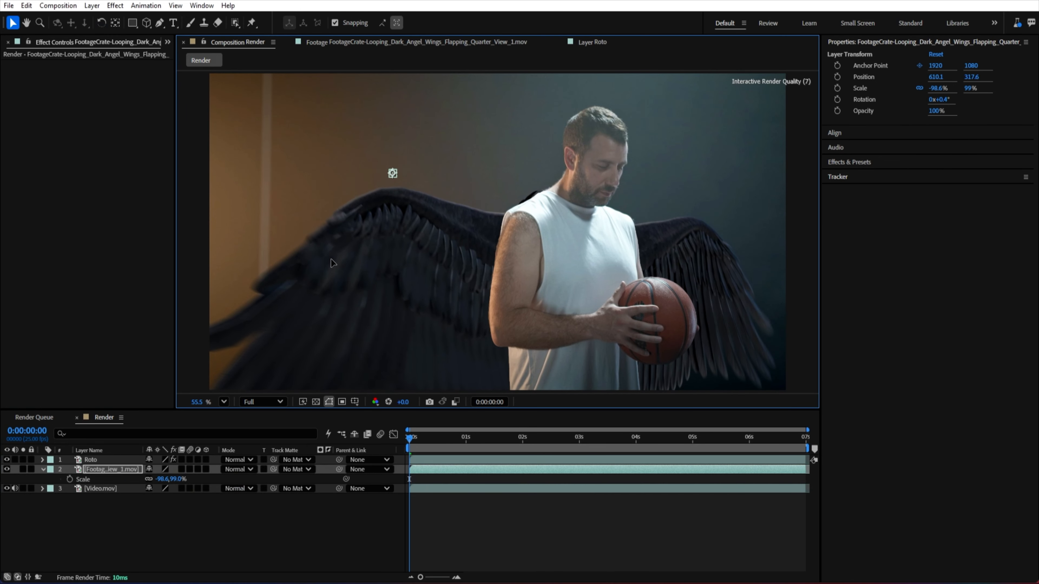
left_click_drag(409, 439, 386, 463)
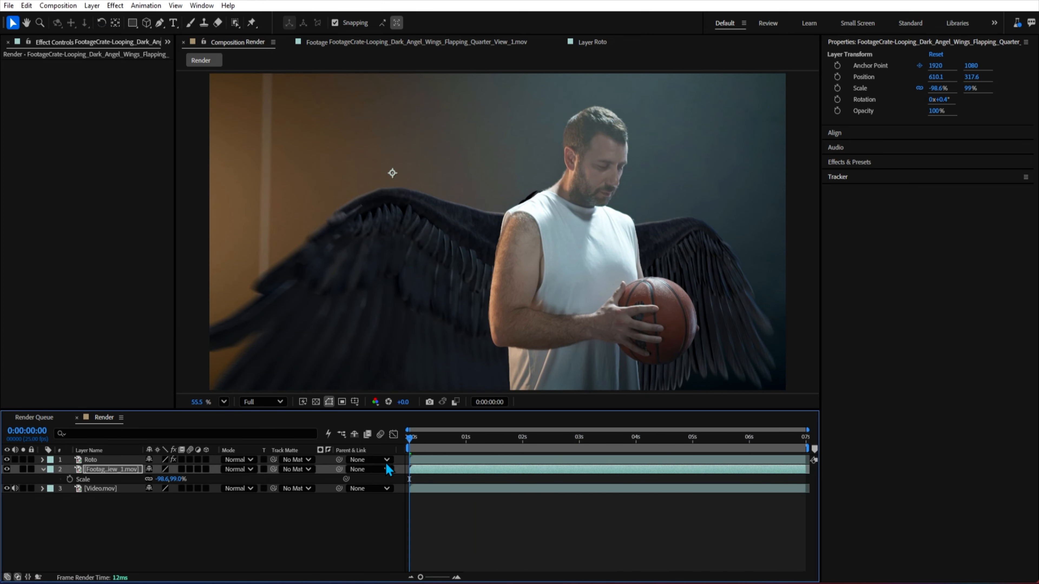
left_click(42, 470)
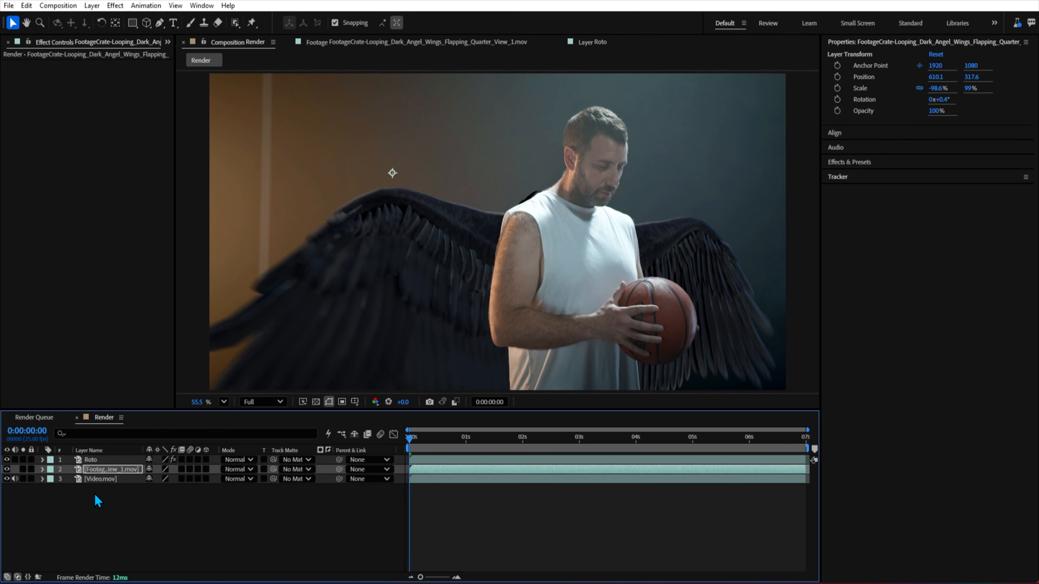
Step: Apply the Mocha AE effect to the Video.mov layer and launch Mocha
left_click(99, 479)
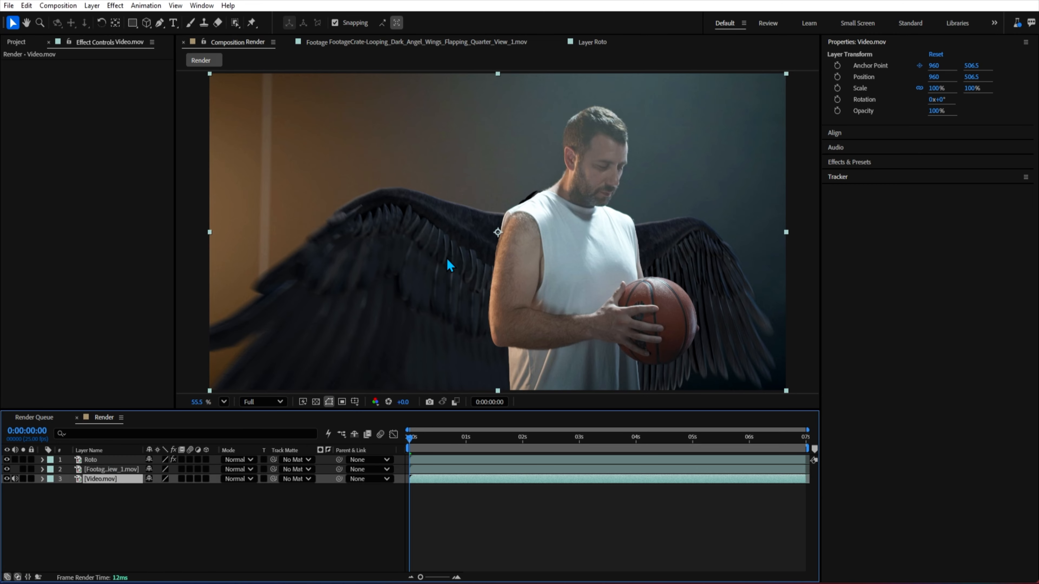
key("ctrl+space")
type("mocha")
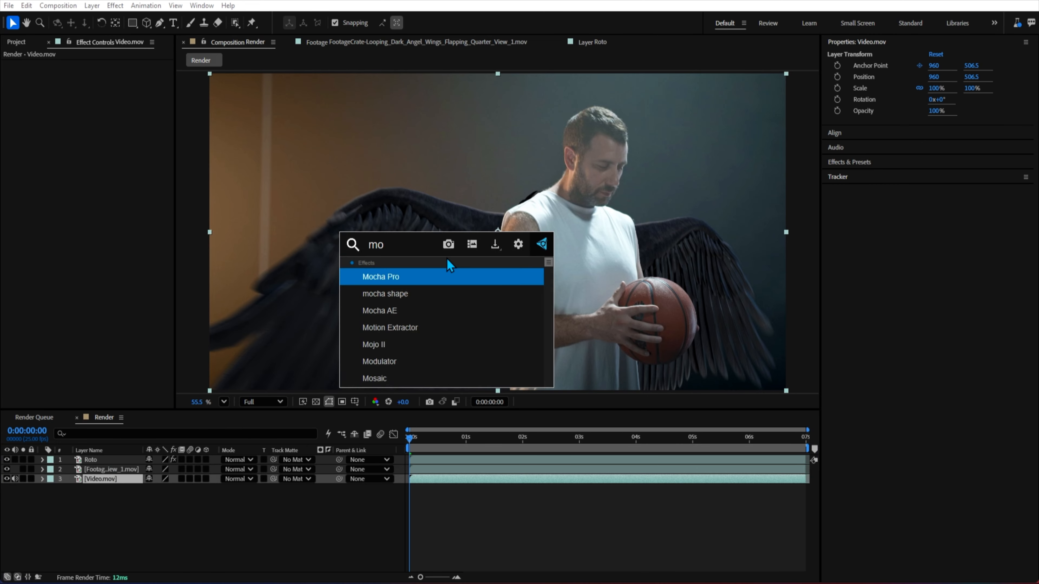
key("Down")
key("Down")
key("Return")
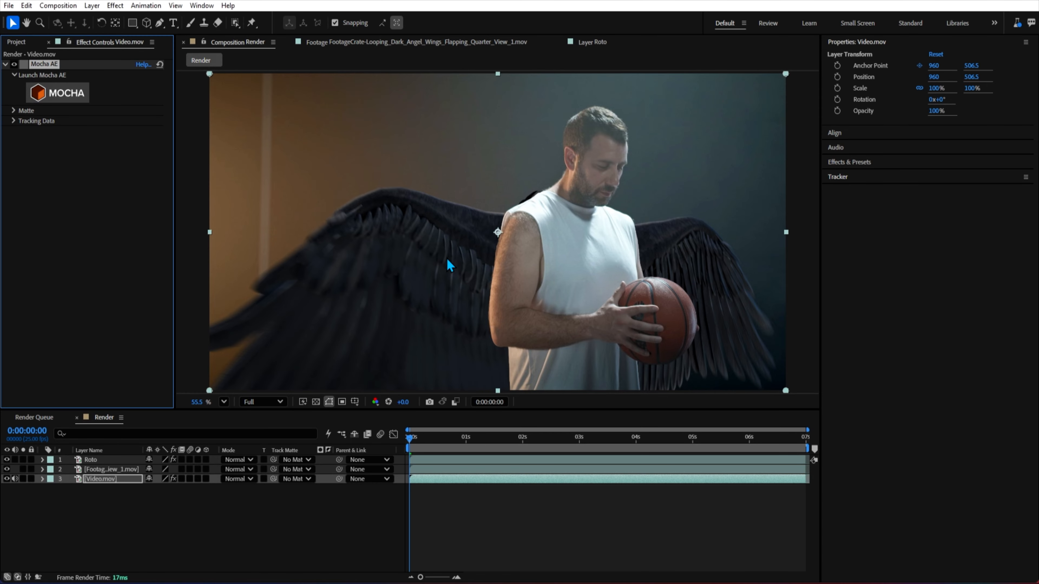
left_click(58, 89)
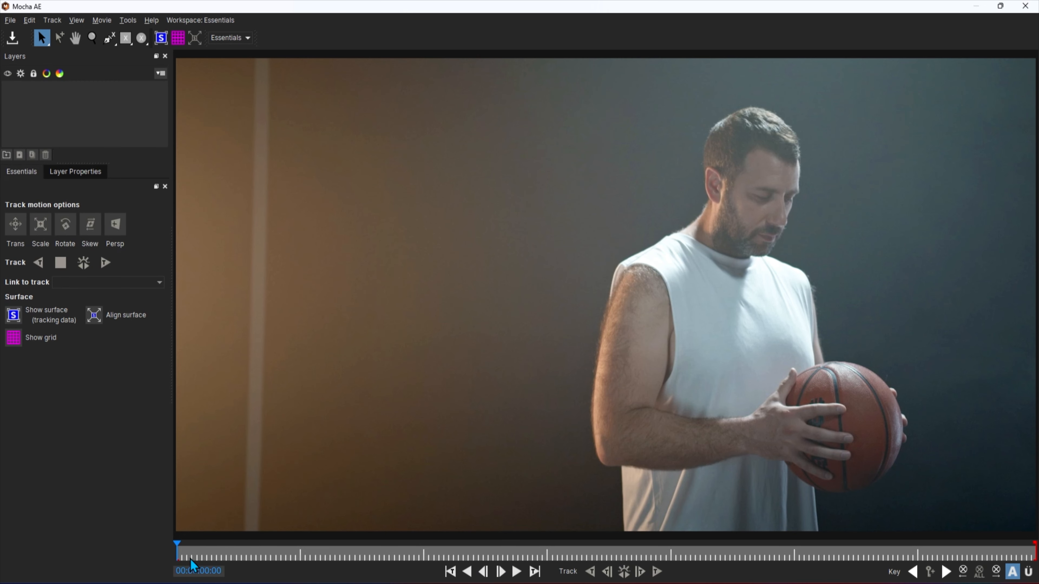
Step: Outline the man's upper arm and shoulder with a closed seven-point shape and track it forward through the clip
left_click_drag(200, 550, 105, 577)
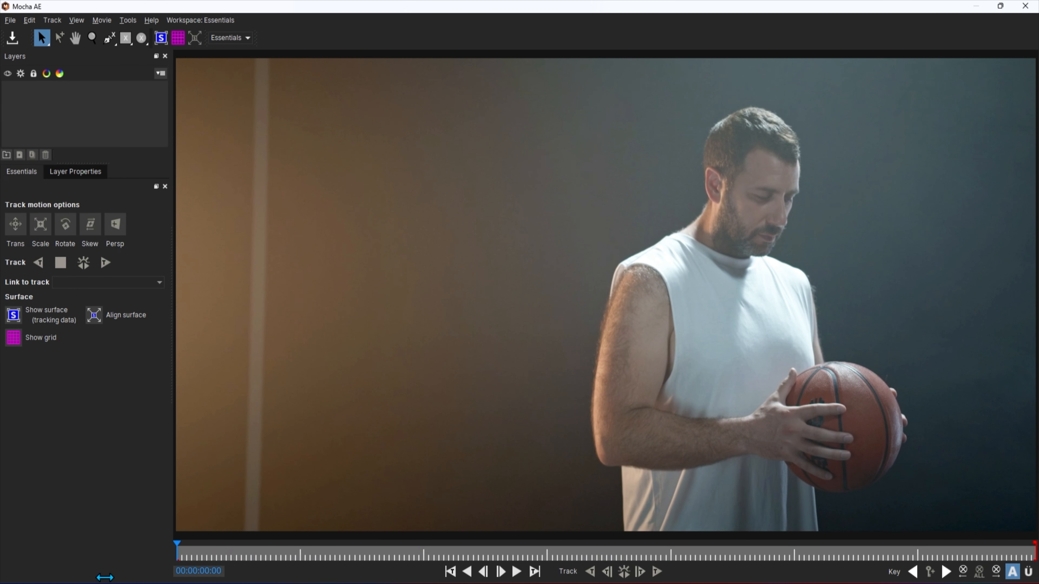
left_click(109, 38)
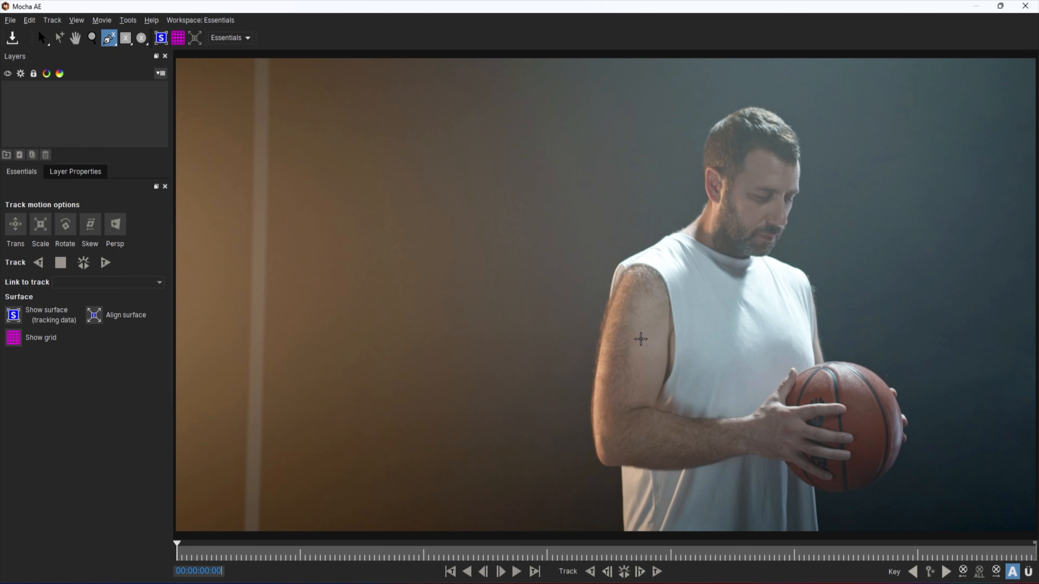
left_click(676, 282)
left_click(669, 375)
left_click(629, 421)
left_click(610, 407)
left_click(601, 353)
left_click(619, 293)
left_click(649, 261)
right_click(651, 262)
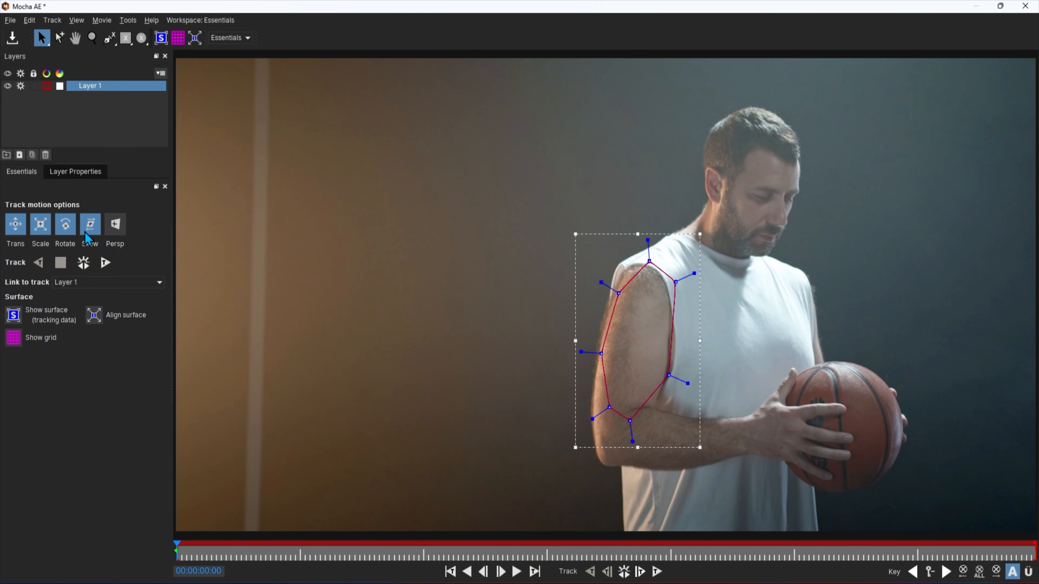
left_click(106, 262)
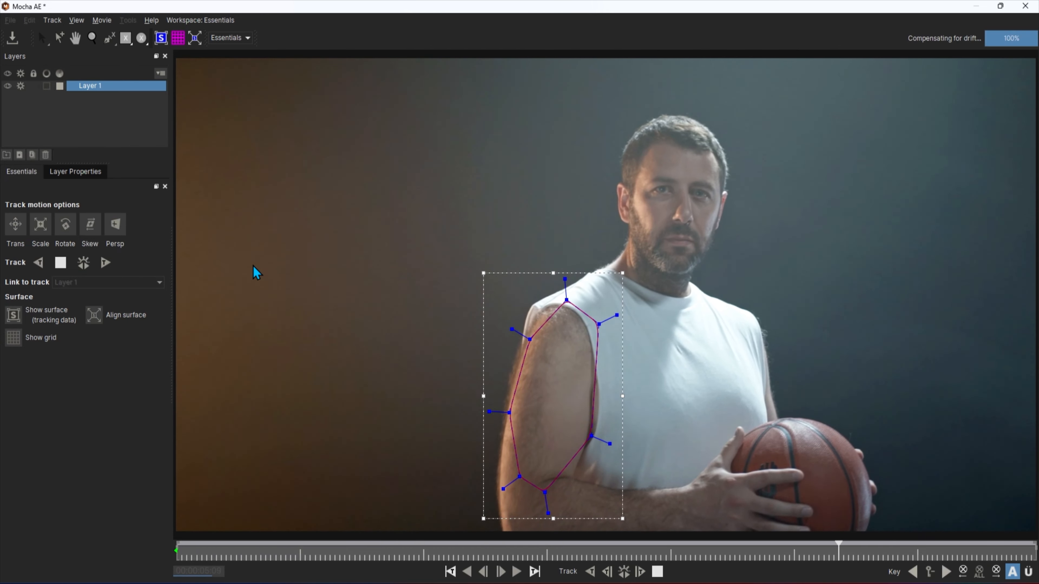
Step: Rename the tracked Mocha layer as Track 1 and save the Mocha project
double_click(90, 85)
type("Track")
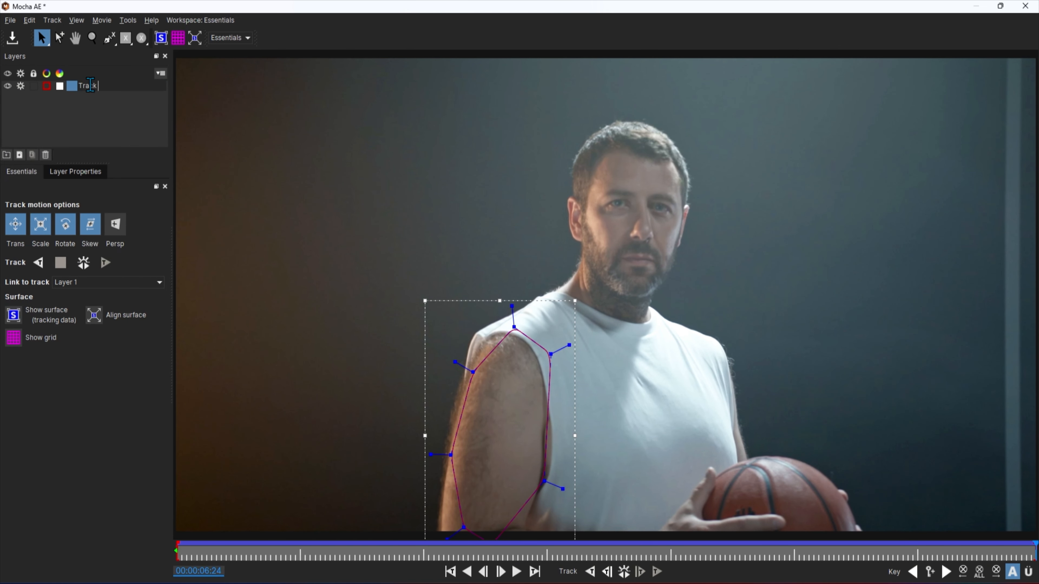
type(" 1")
key("Return")
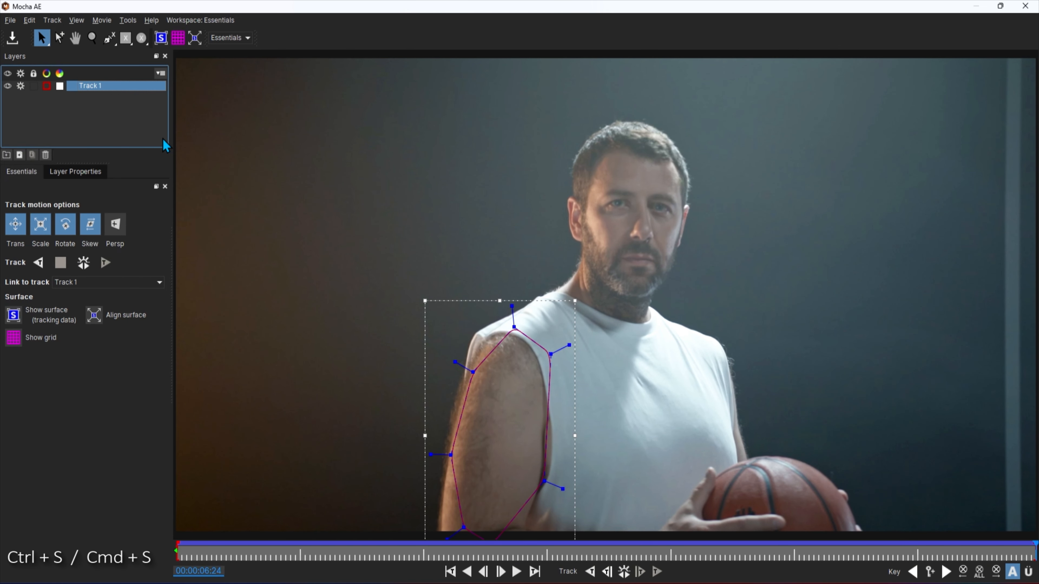
Step: Close Mocha and create the track data in the Mocha AE effect on Video.mov
left_click(1026, 6)
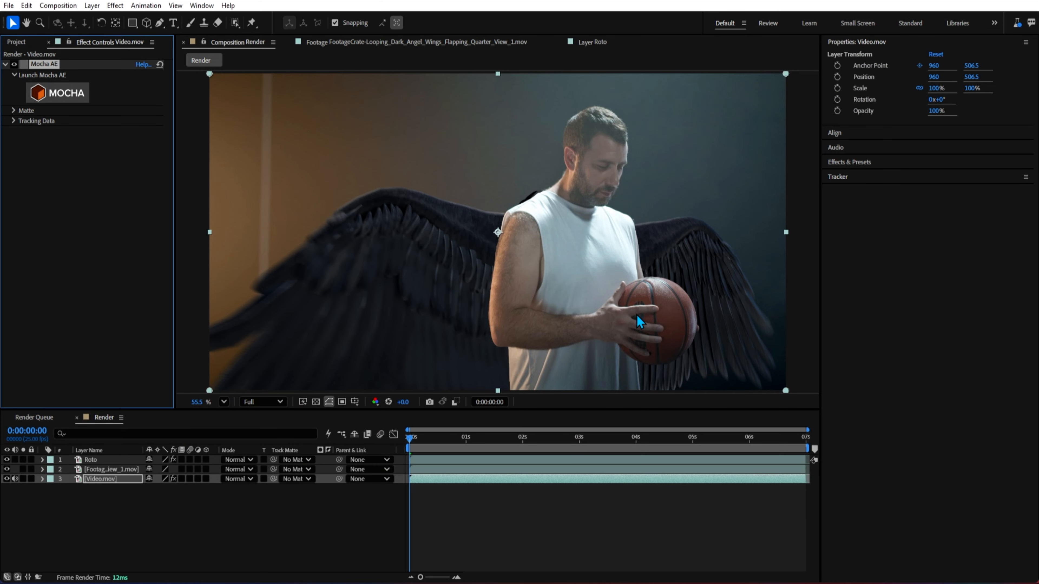
left_click(13, 121)
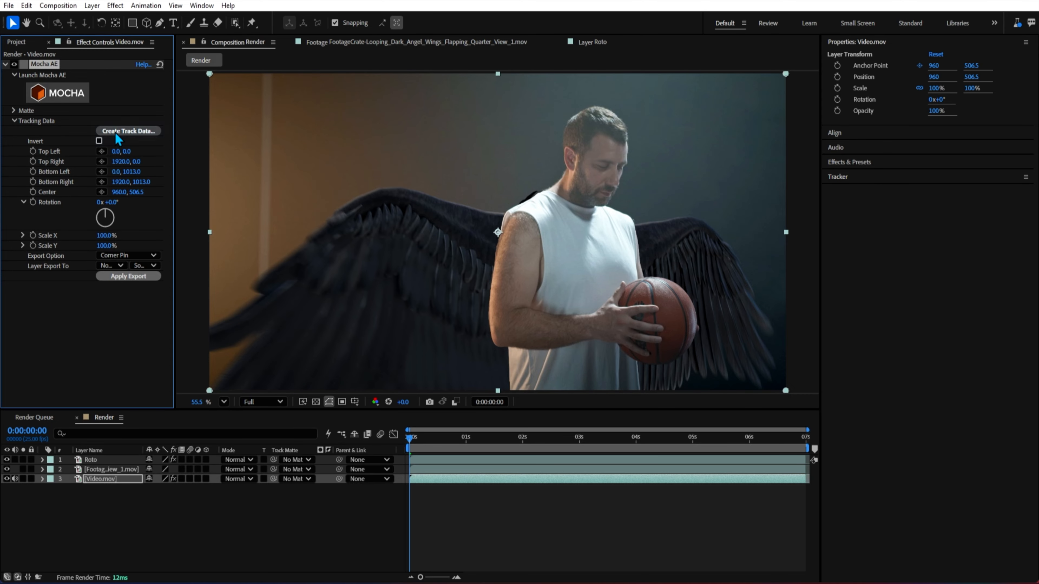
left_click(125, 131)
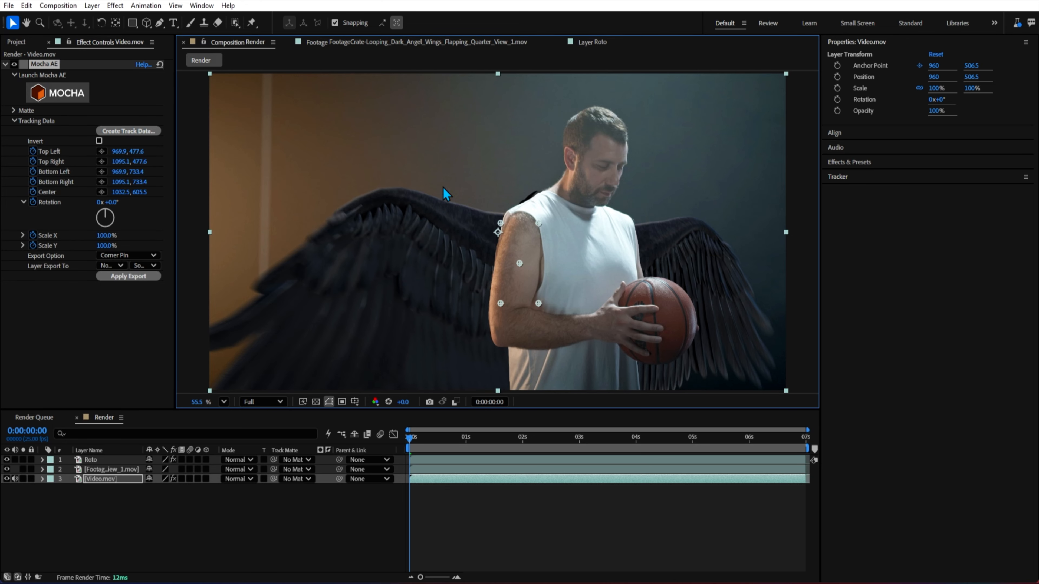
Step: Add a null object to the Render composition and name it Track 1
right_click(114, 517)
mouse_move(181, 376)
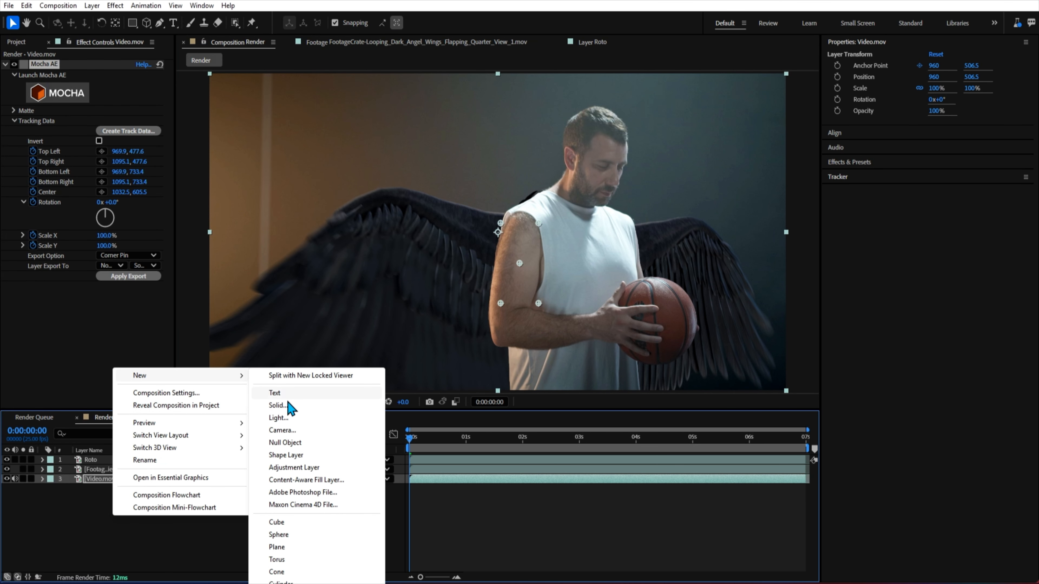
left_click(288, 445)
type("Track")
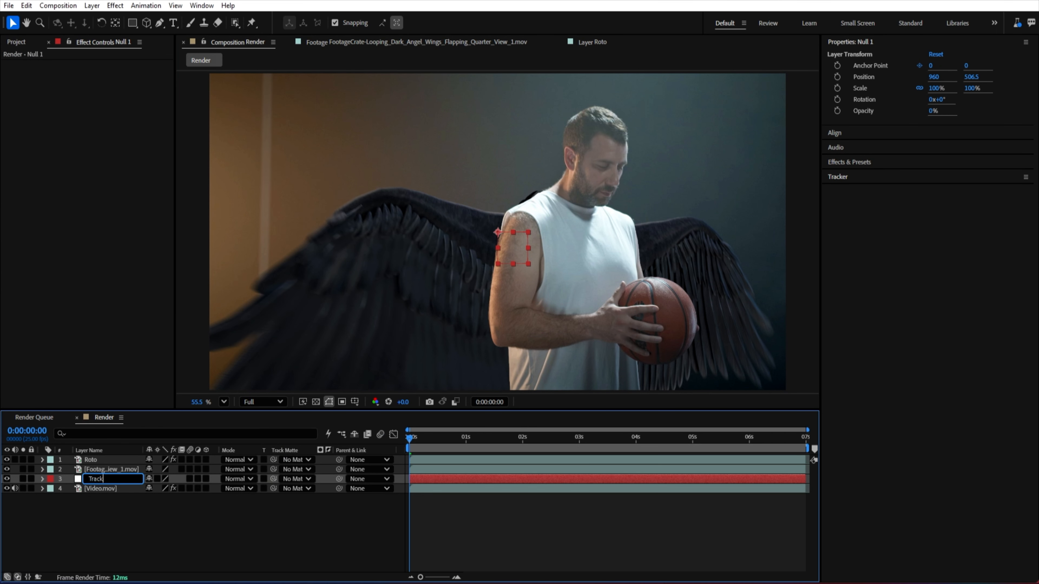
type(" 1")
key("Return")
Step: Export the Mocha tracking data as Transform to the Track 1 null and check its motion over the clip
left_click(100, 490)
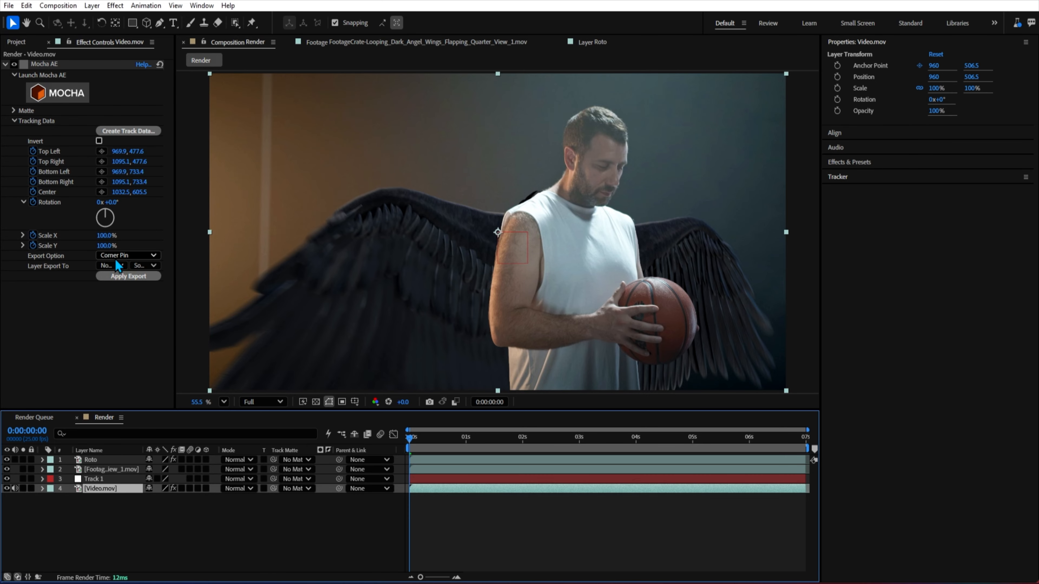
left_click(117, 254)
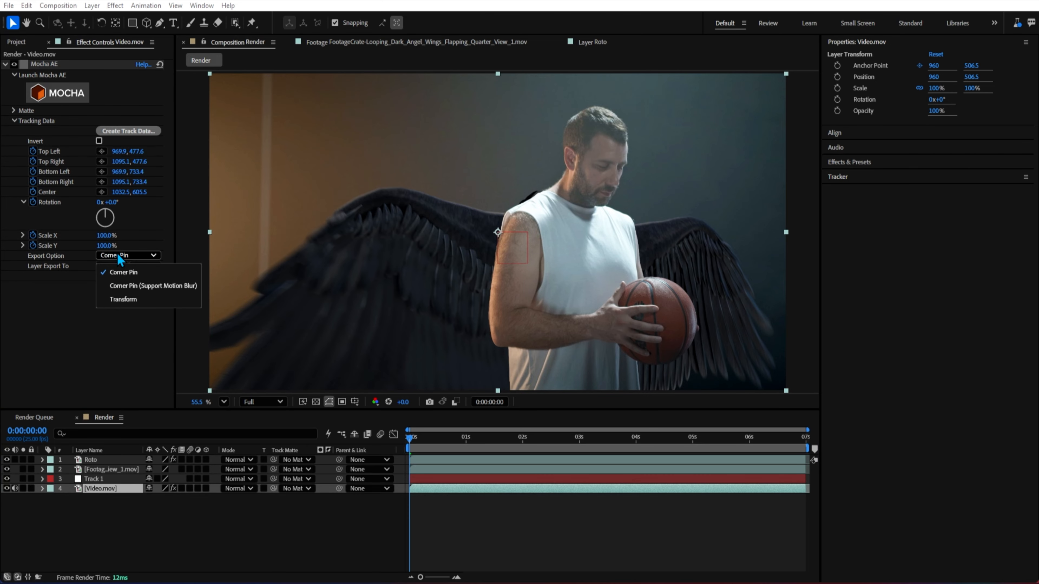
left_click(123, 299)
left_click(110, 266)
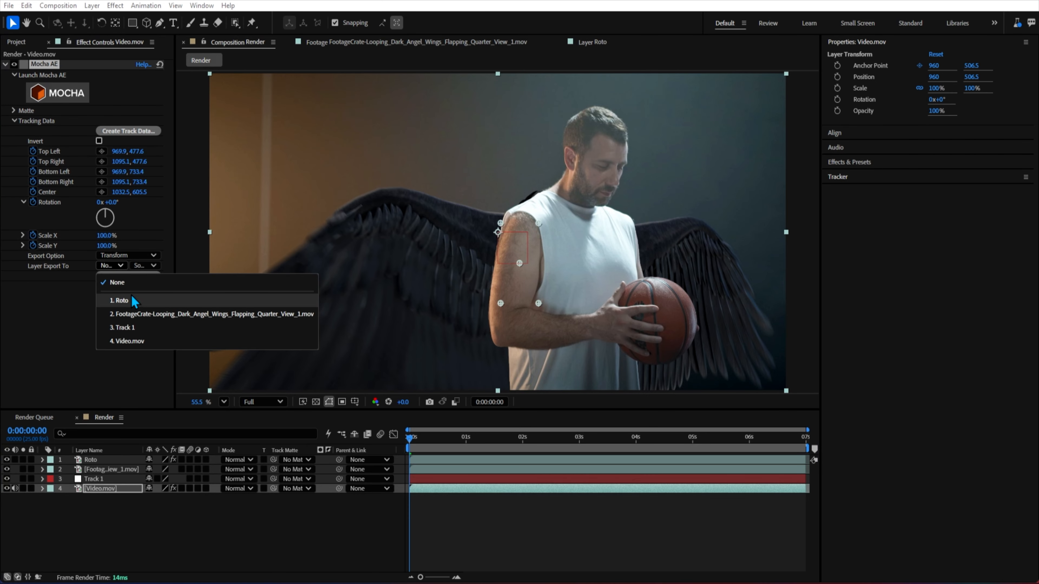
left_click(128, 326)
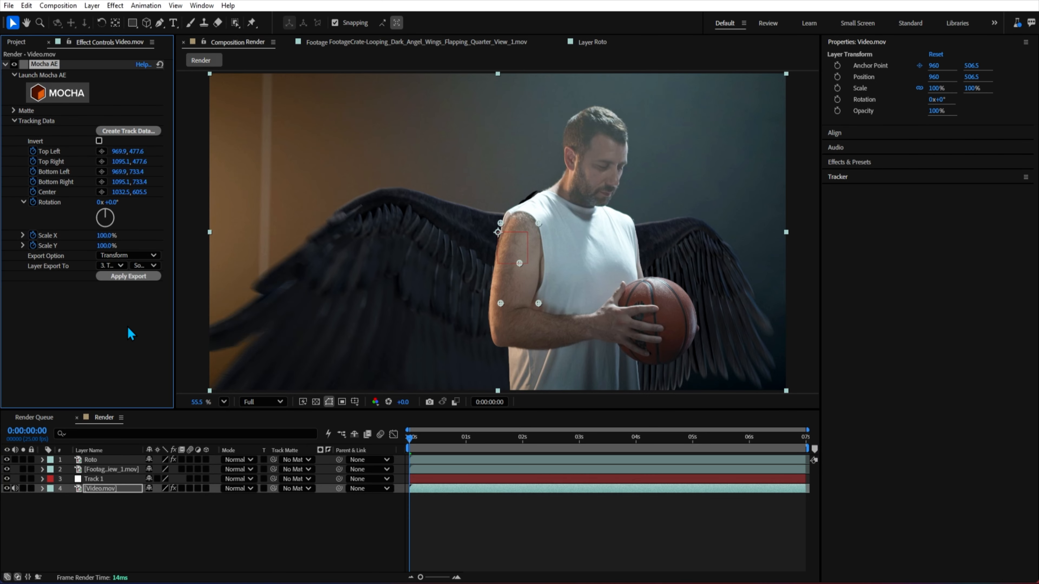
left_click(130, 276)
left_click(99, 479)
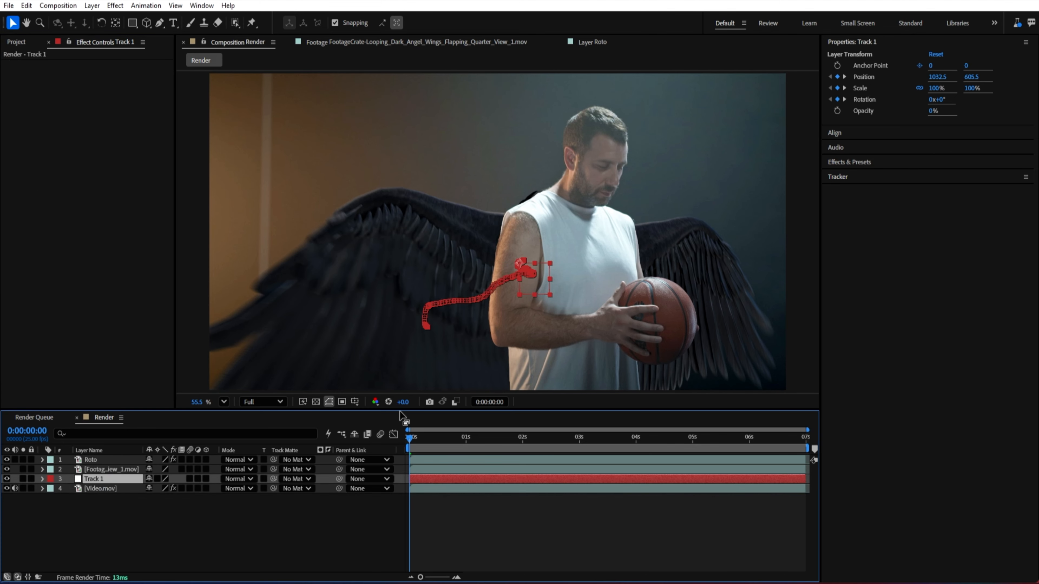
left_click_drag(428, 447, 574, 446)
key("Home")
Step: Parent the wings layer to the Track 1 null and, near 0:00:06:01, reposition the wings to -430.2, -264.9
left_click(111, 470)
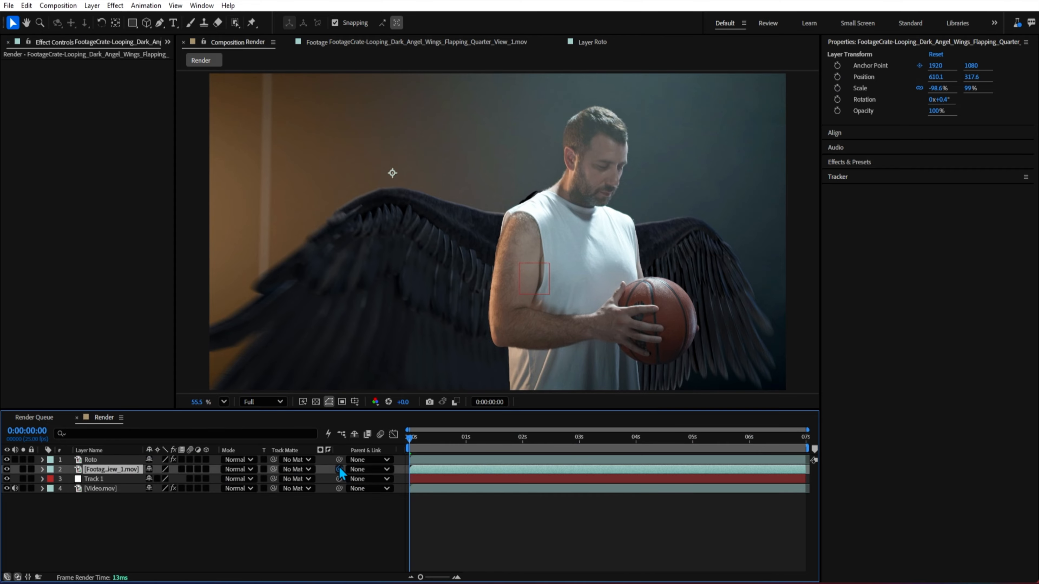
left_click_drag(339, 469, 177, 479)
left_click_drag(450, 441, 753, 447)
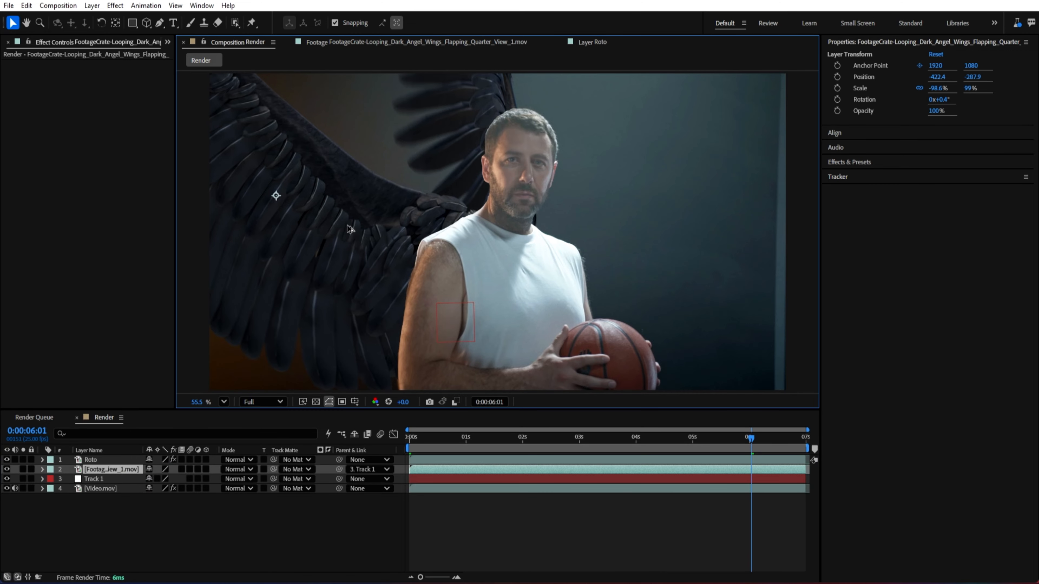
Step: Play back the tracked composite and examine the wings close up around 0:00:00:11 and the opening frames
key("space")
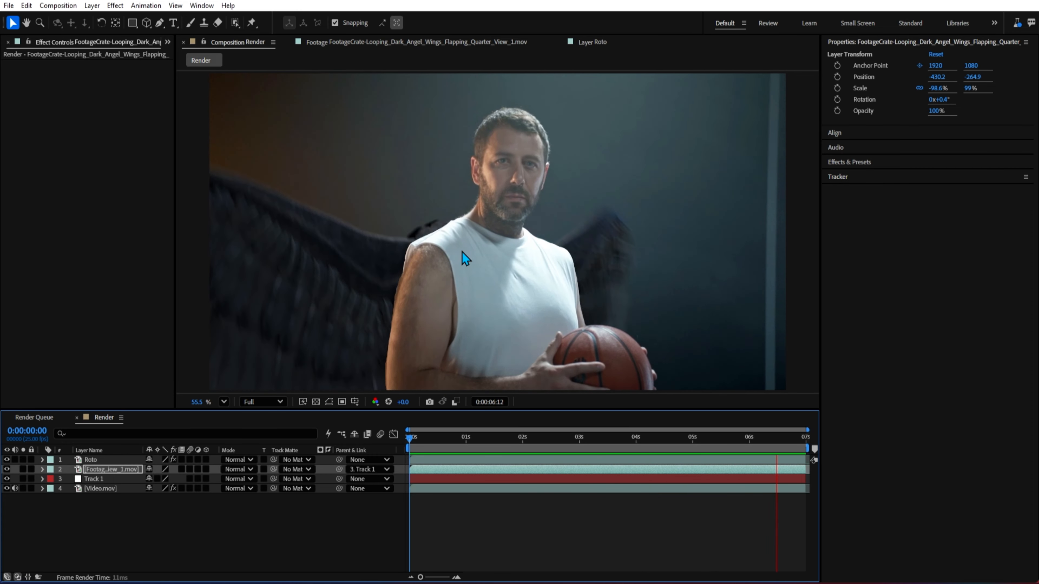
left_click(273, 529)
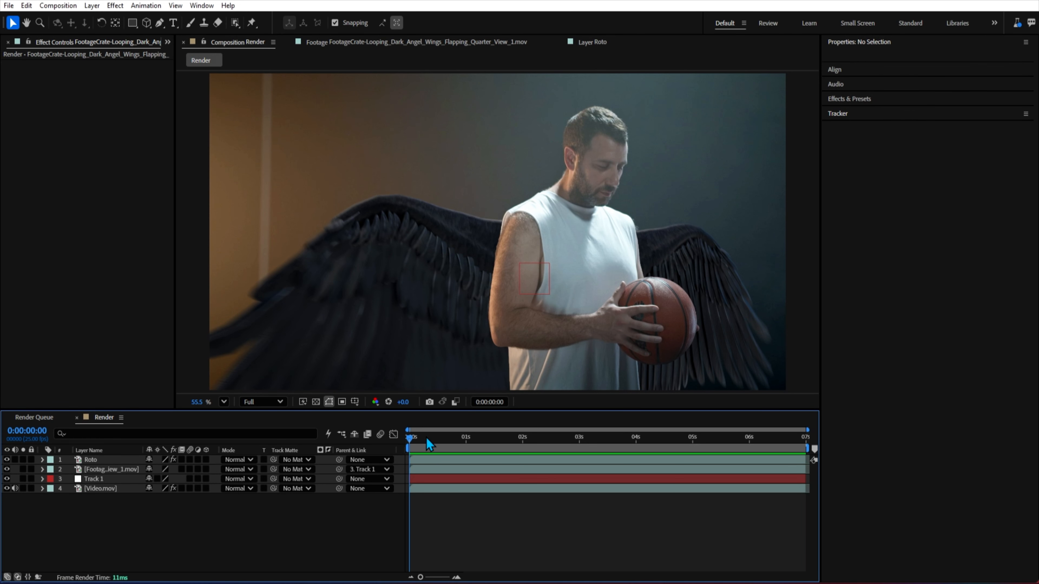
left_click(435, 445)
scroll(315, 168, "up", 4)
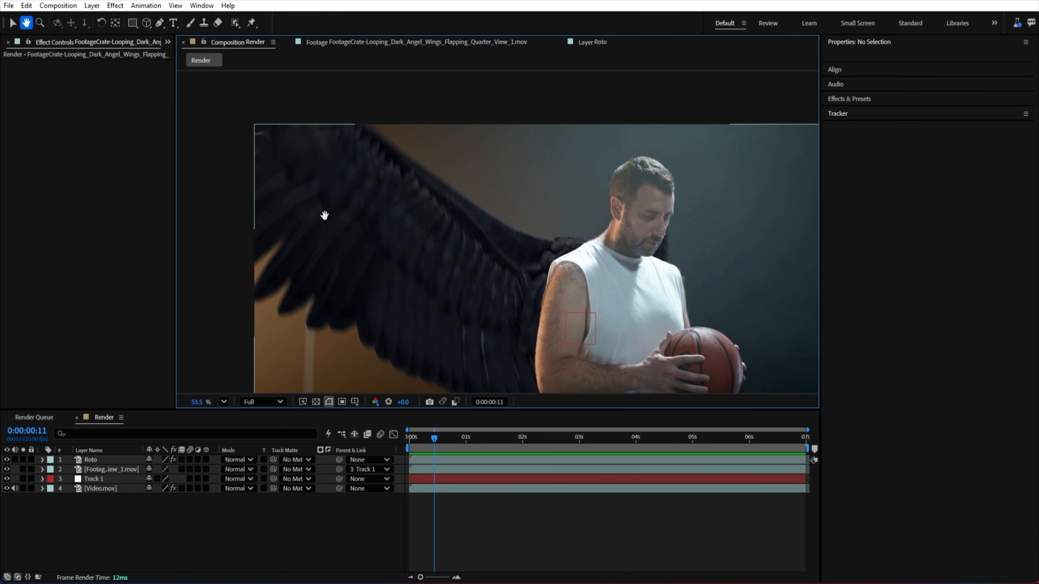
scroll(526, 311, "down", 4)
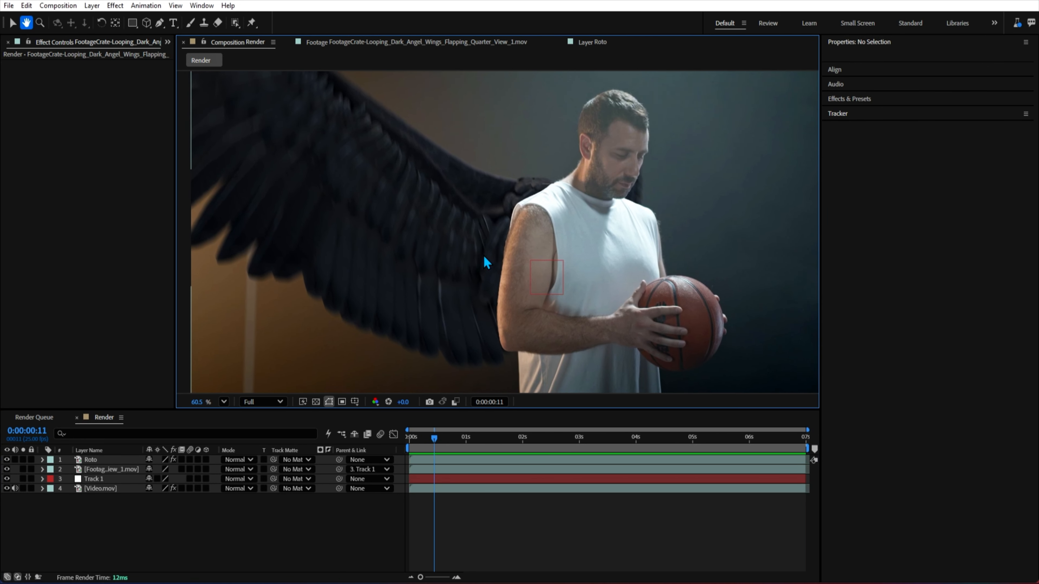
left_click(438, 449)
left_click_drag(439, 449, 398, 455)
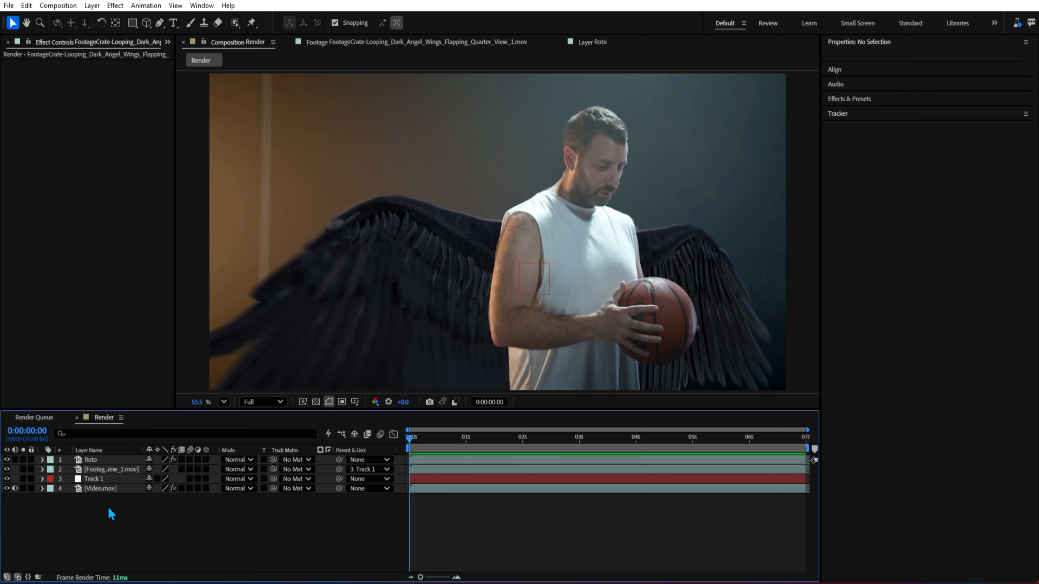
Step: Pre-compose the wings layer as Wings, leaving all attributes in Render, and open the new composition
left_click(94, 470)
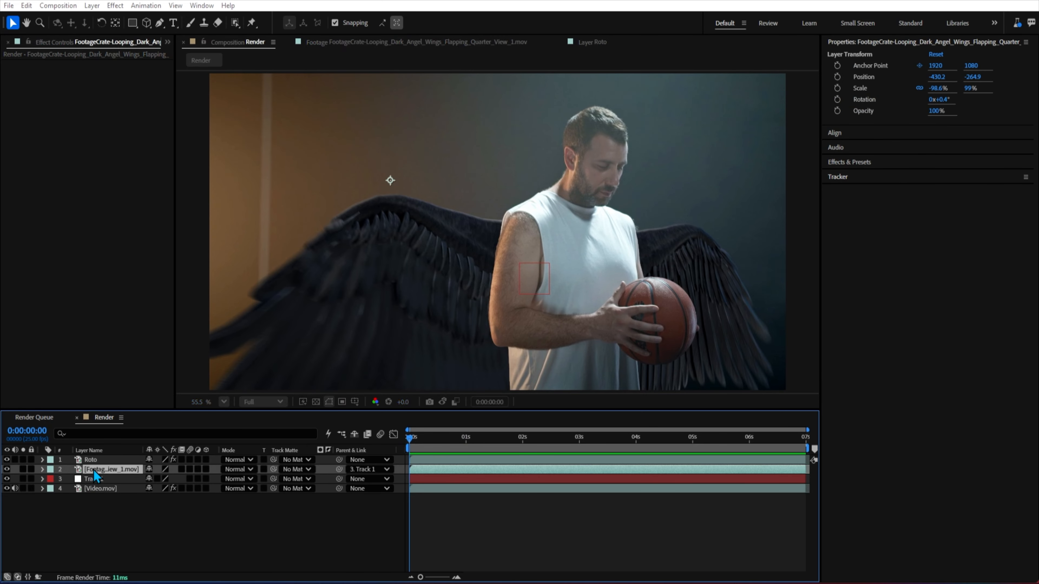
key("ctrl+shift+c")
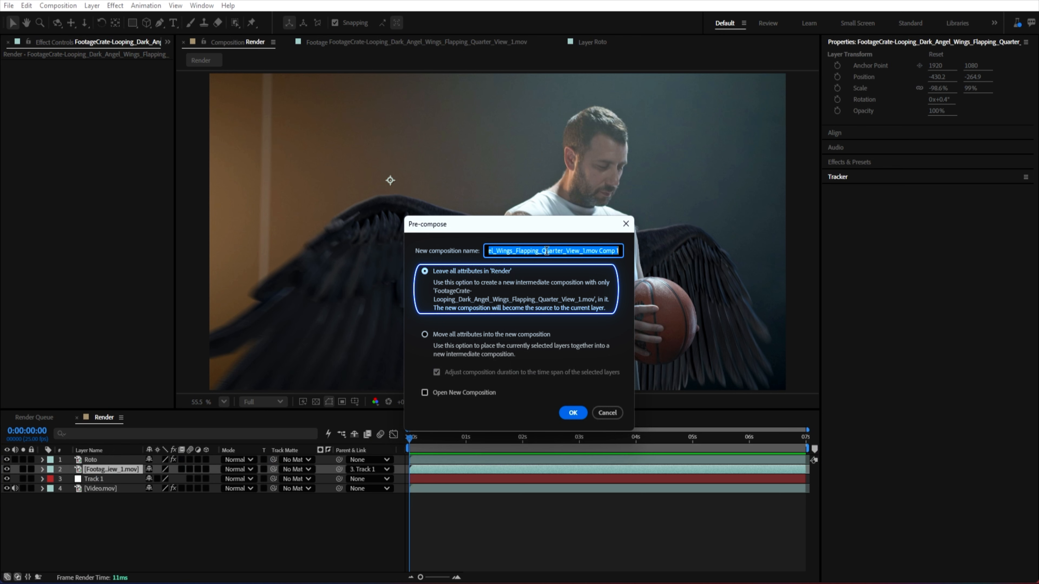
type("Wings")
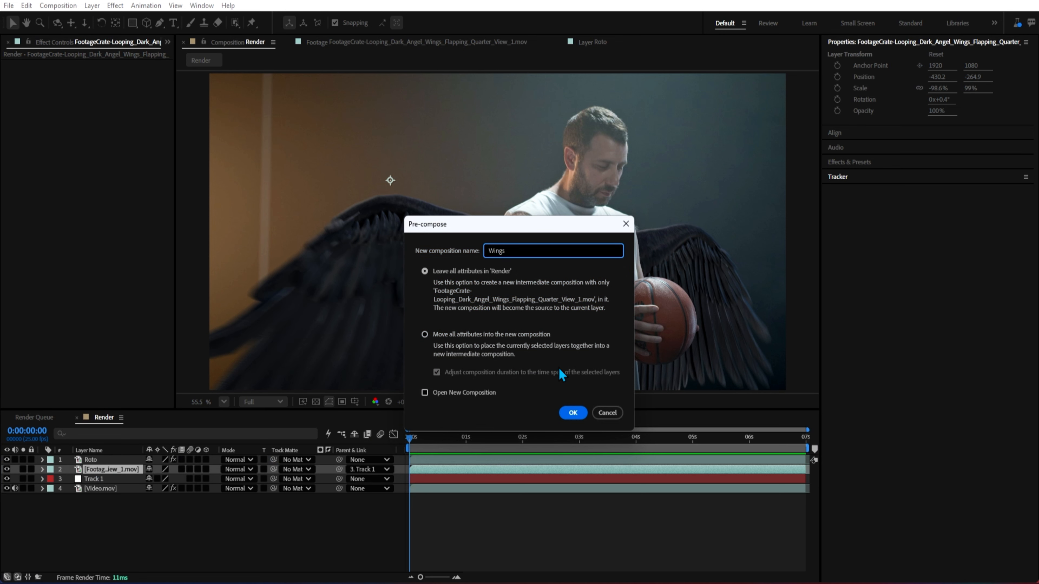
left_click(573, 413)
double_click(113, 472)
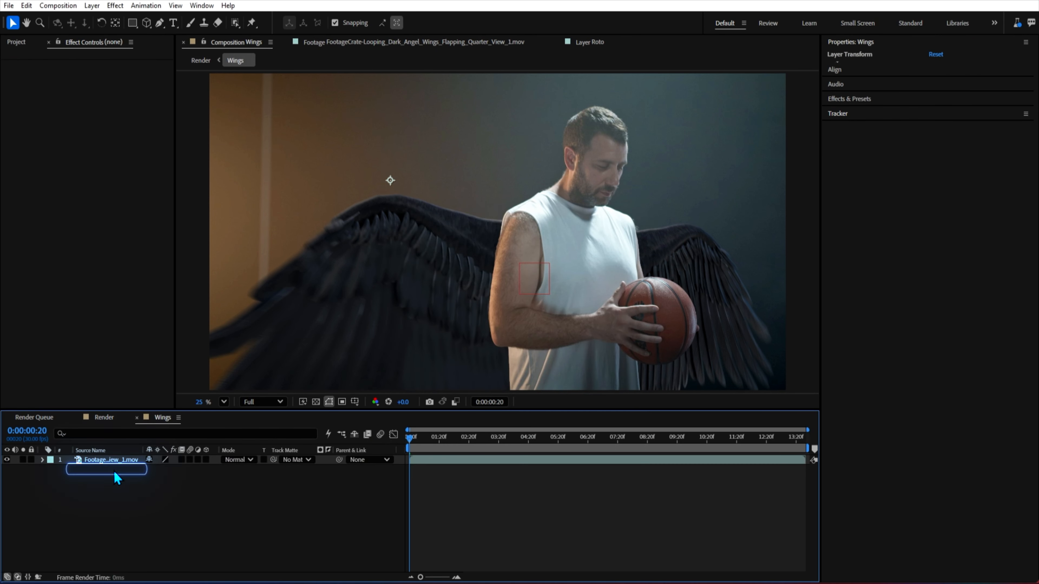
Step: Compare the wings footage in the Wings composition with its placement behind the player in Render
mouse_move(409, 448)
left_mouse_down()
mouse_move(546, 451)
mouse_move(400, 456)
left_mouse_up()
left_click(107, 419)
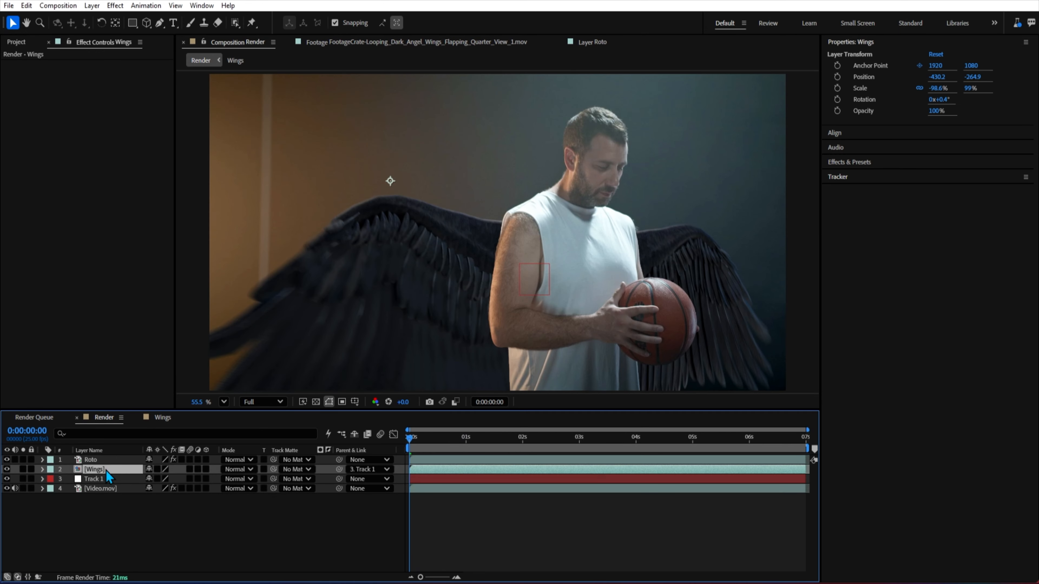
left_click(172, 417)
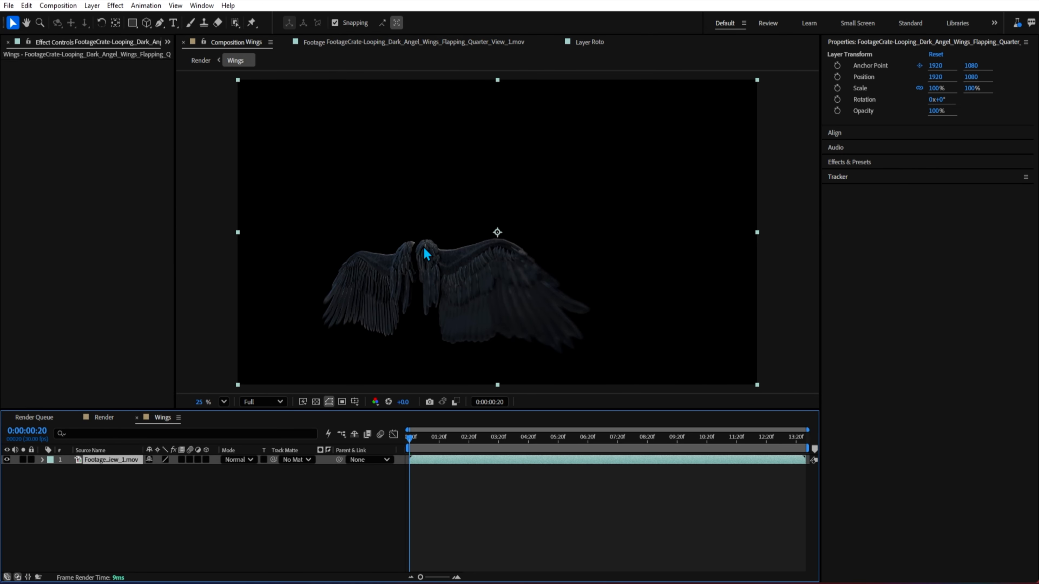
mouse_move(400, 443)
left_mouse_down()
mouse_move(438, 442)
mouse_move(413, 442)
left_mouse_up()
left_click(257, 515)
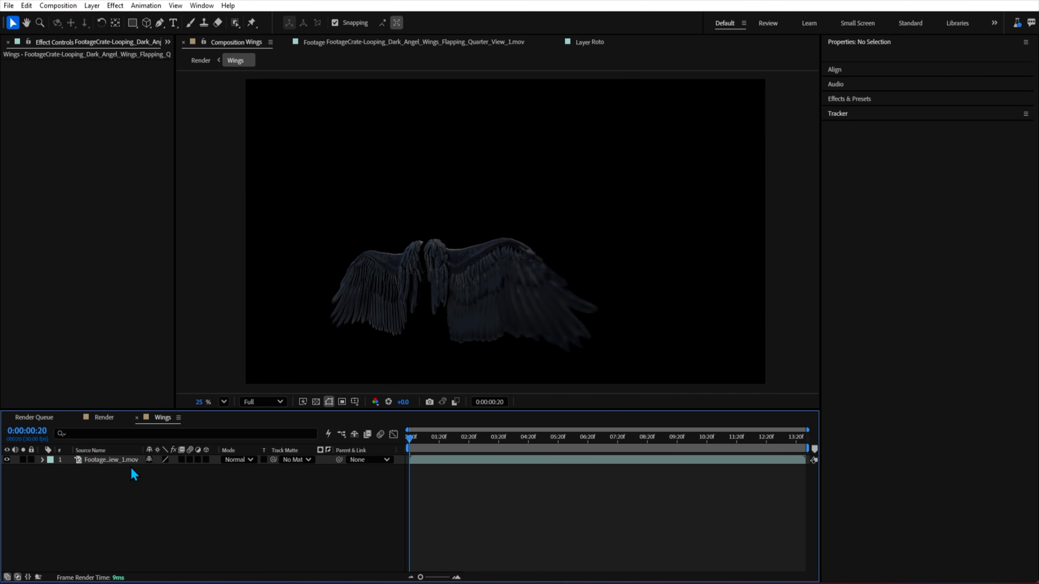
Step: Apply Camera Lens Blur to the wings footage layer and set its Blur Radius to 25
left_click(119, 459)
key("ctrl+space")
type("camera")
key("Down")
key("Down")
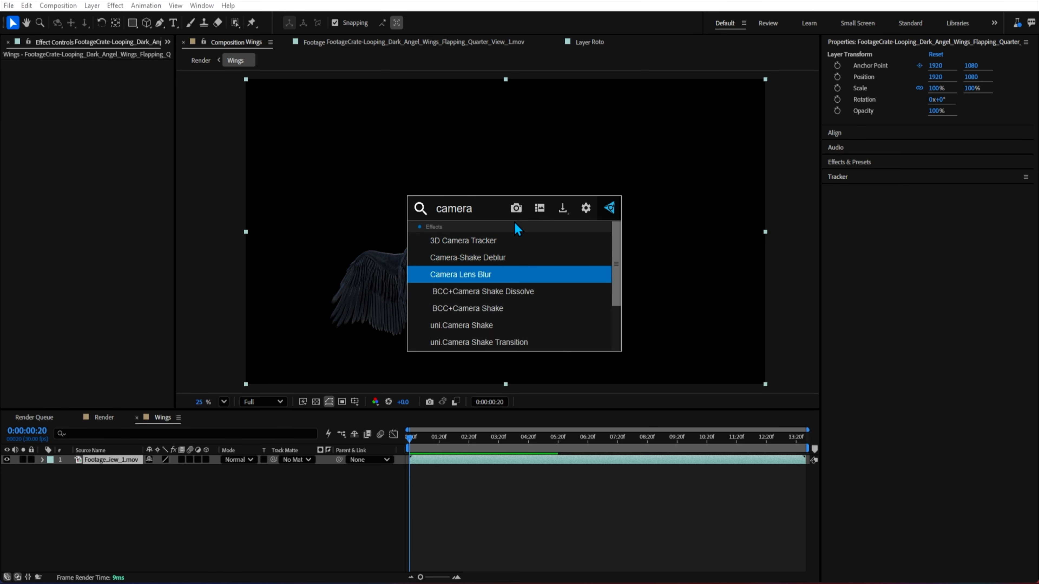
key("Return")
scroll(455, 295, "up", 1)
left_click(100, 74)
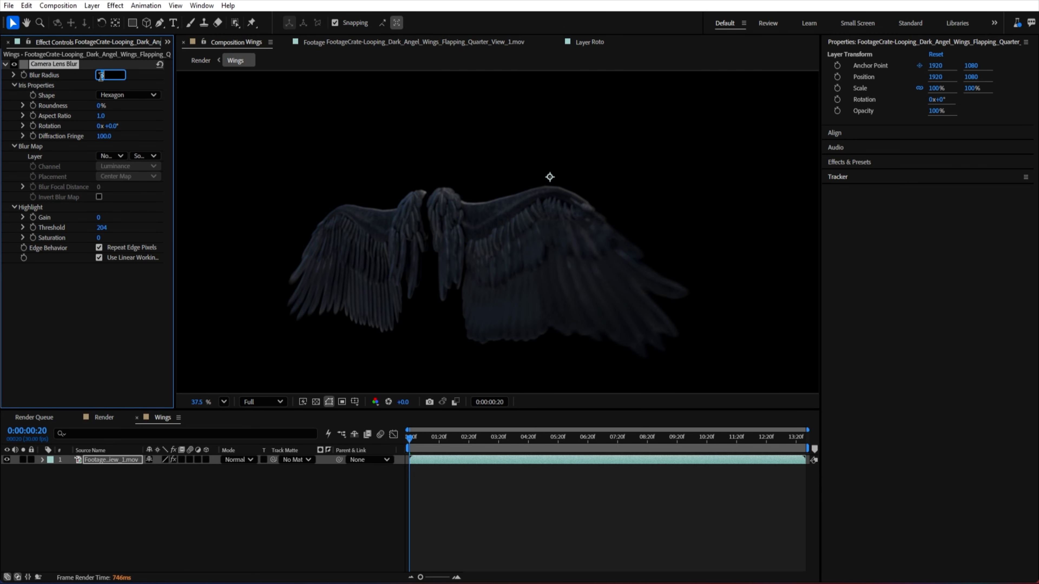
type("25")
key("Return")
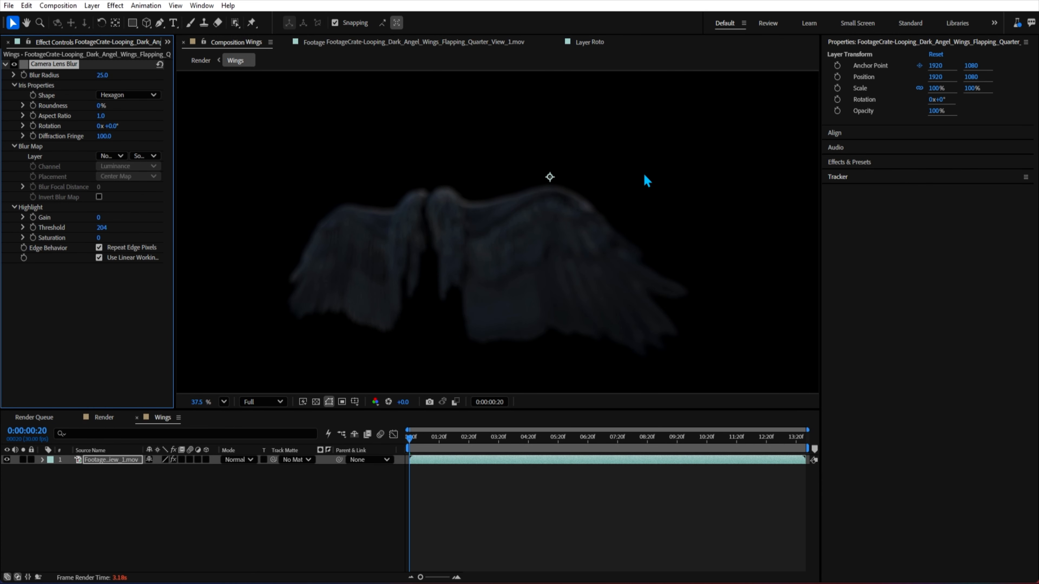
Step: Disable the Camera Lens Blur effect and add a 3840 x 2160 px white solid to the Wings composition
left_click(14, 64)
right_click(135, 492)
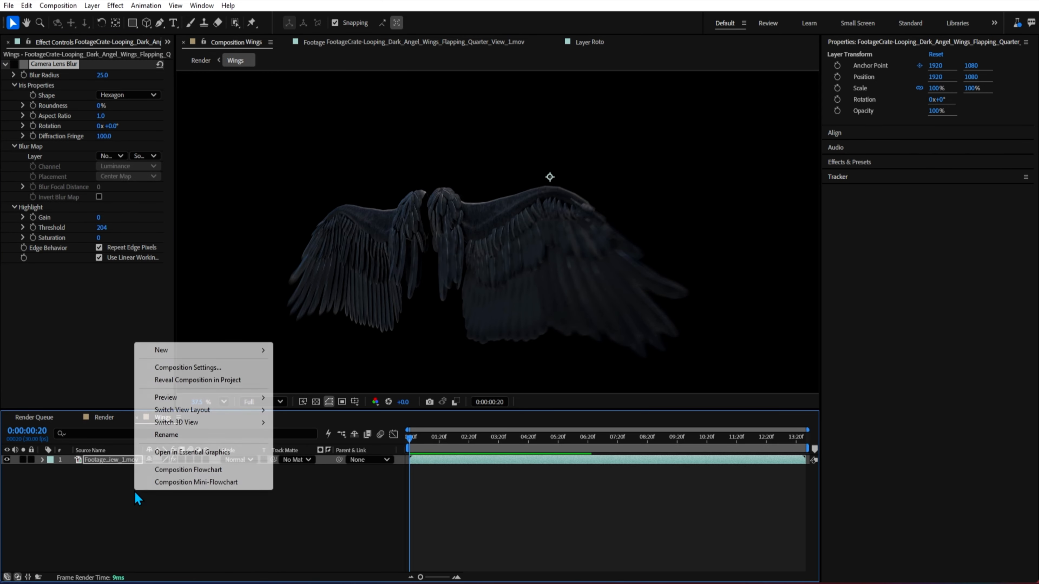
mouse_move(194, 352)
left_click(303, 381)
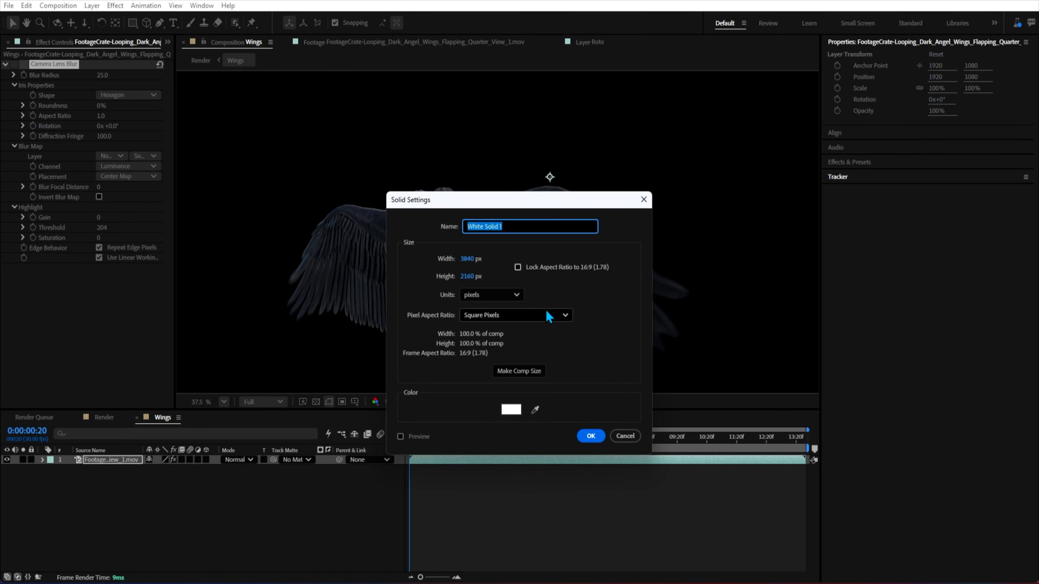
left_click(593, 439)
scroll(505, 251, "down", 3)
left_click_drag(509, 251, 478, 282)
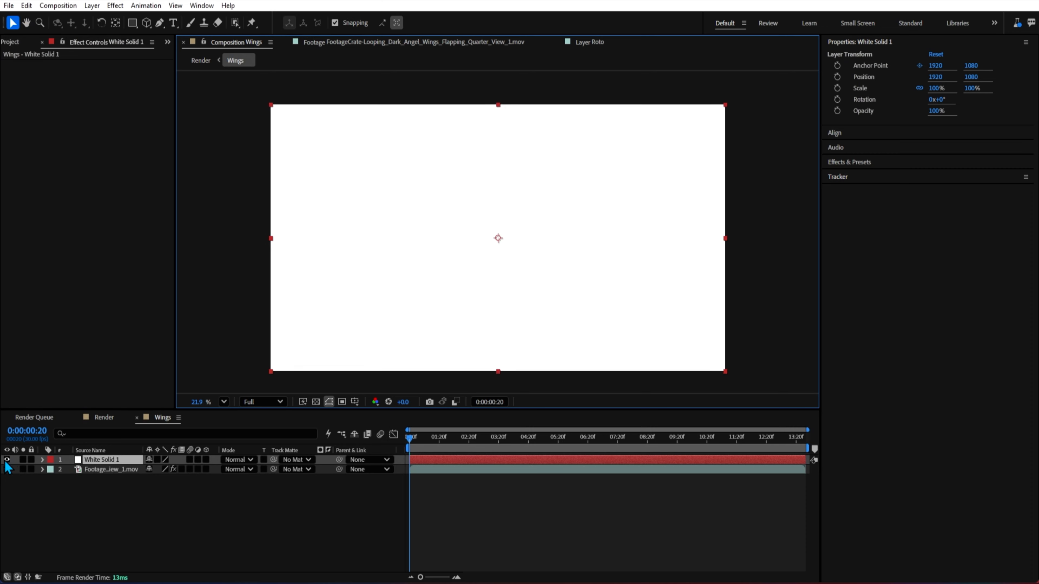
Step: With the white solid hidden, draw a tall, narrow rectangular mask on it over the wings' inner joints, widen it slightly, and show the solid again
left_click(6, 460)
left_click(132, 23)
mouse_move(401, 99)
left_mouse_down()
mouse_move(447, 418)
mouse_move(465, 422)
left_mouse_up()
key("v")
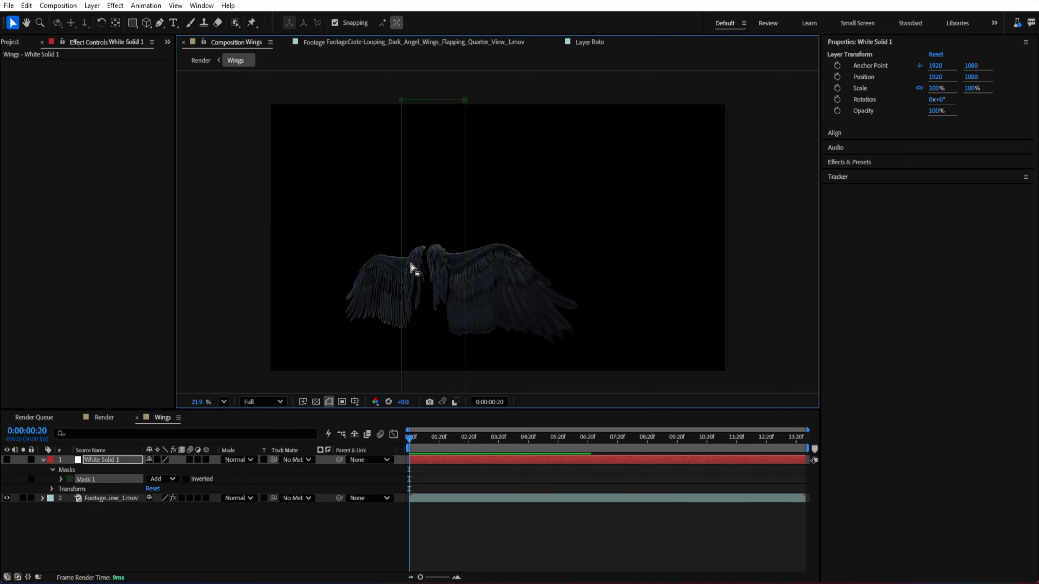
left_click(405, 269)
left_click(7, 460)
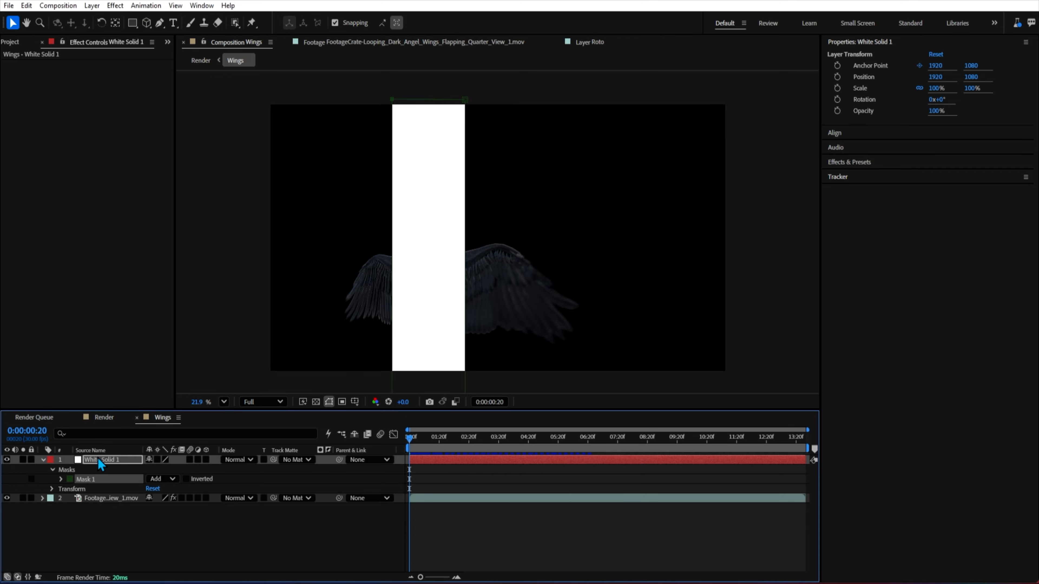
Step: Feather the white solid's mask by about 305 pixels and invert it
key("f")
left_click_drag(169, 482, 201, 482)
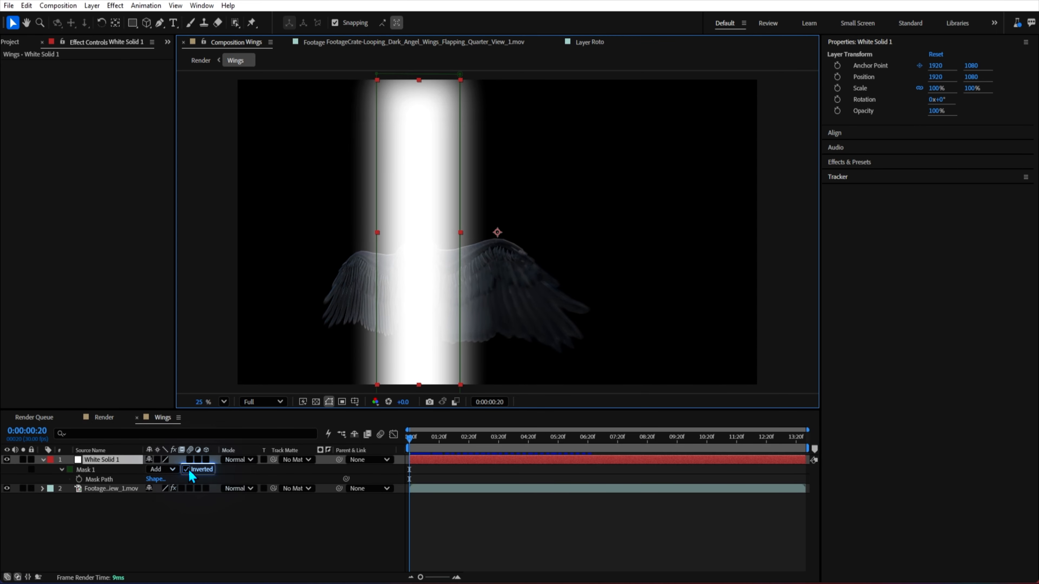
left_click(186, 469)
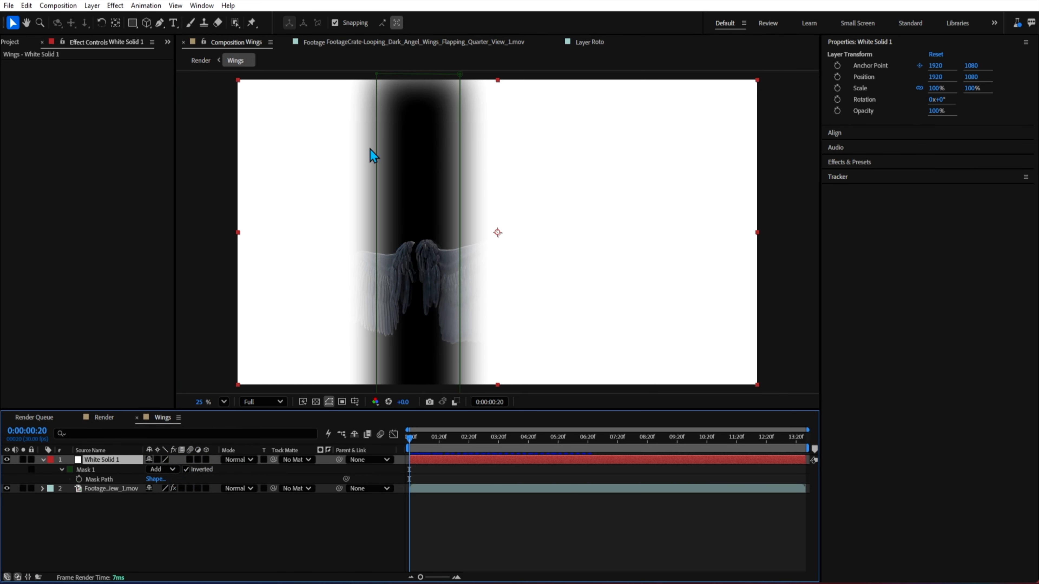
key("s")
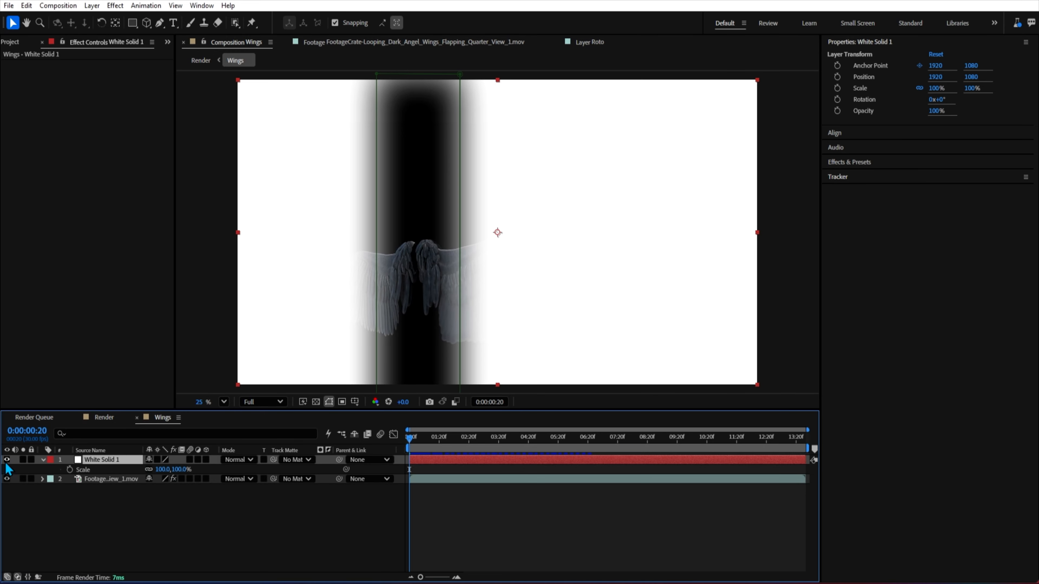
key("s")
Step: Hide the white solid, re-enable Camera Lens Blur on the wings footage, and use White Solid 1 as its blur map layer
left_click(7, 460)
left_click(93, 470)
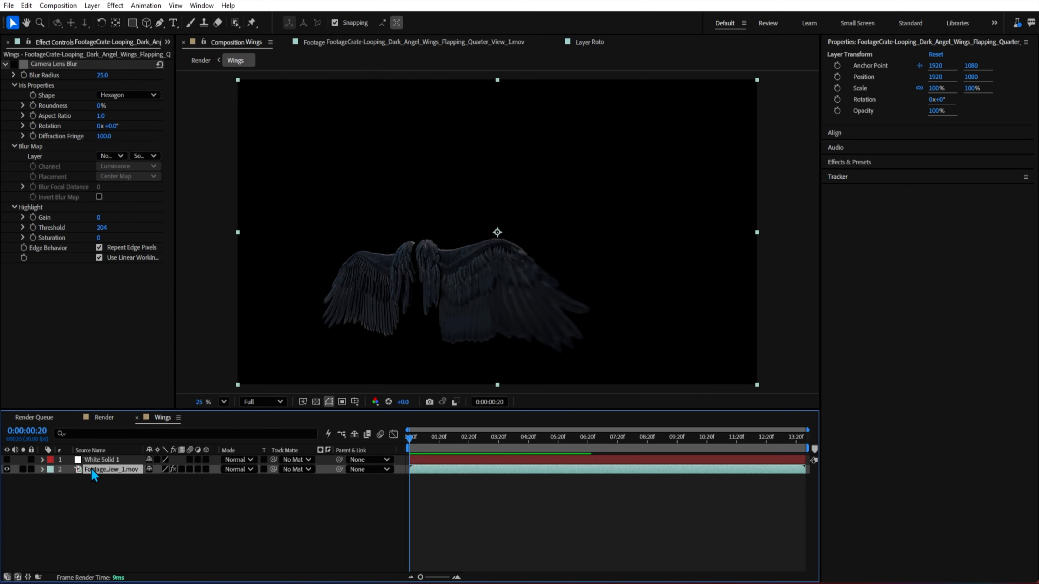
scroll(413, 292, "up", 2)
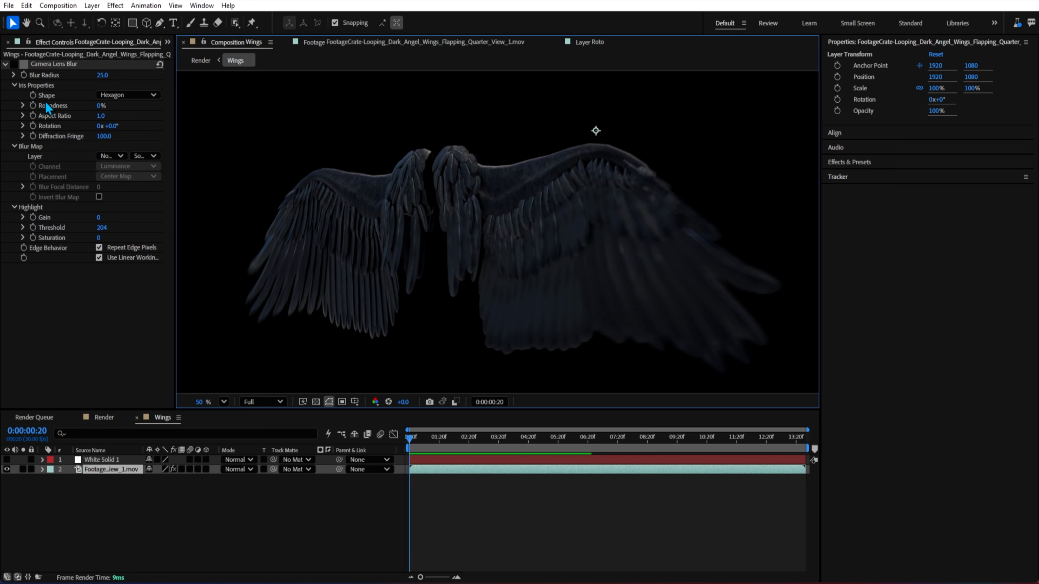
left_click(14, 64)
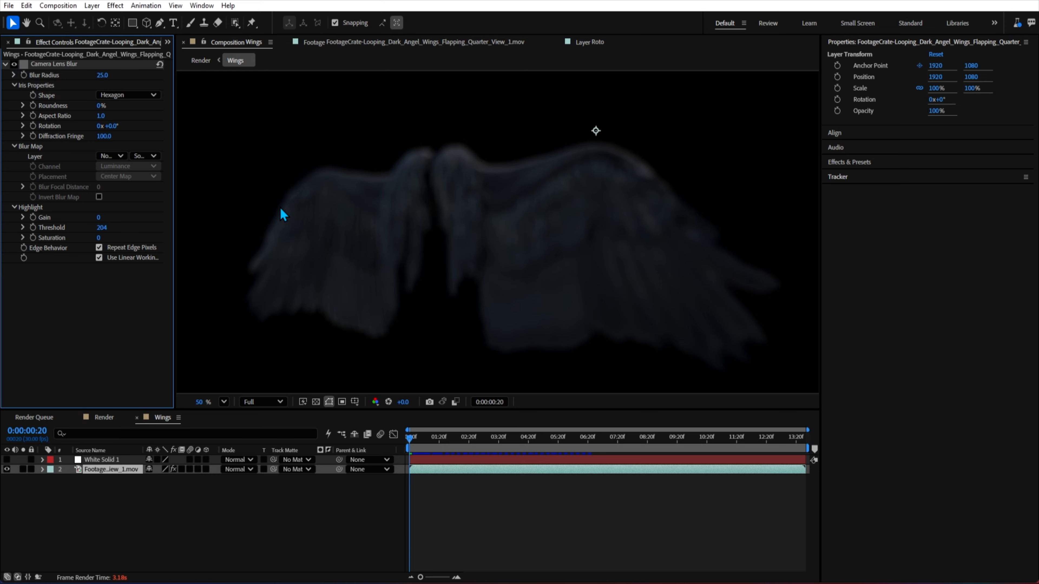
left_click(112, 156)
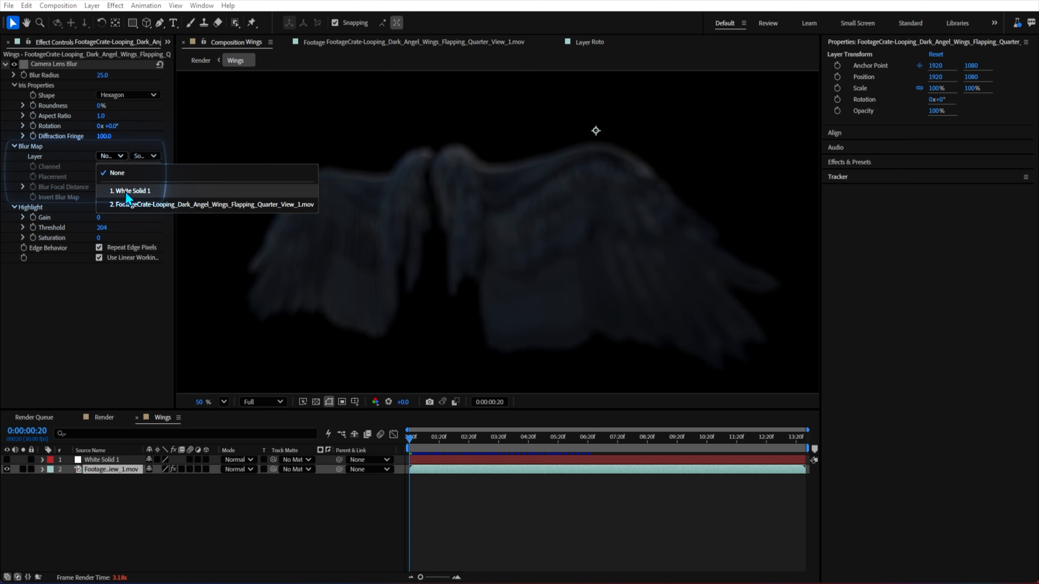
left_click(127, 191)
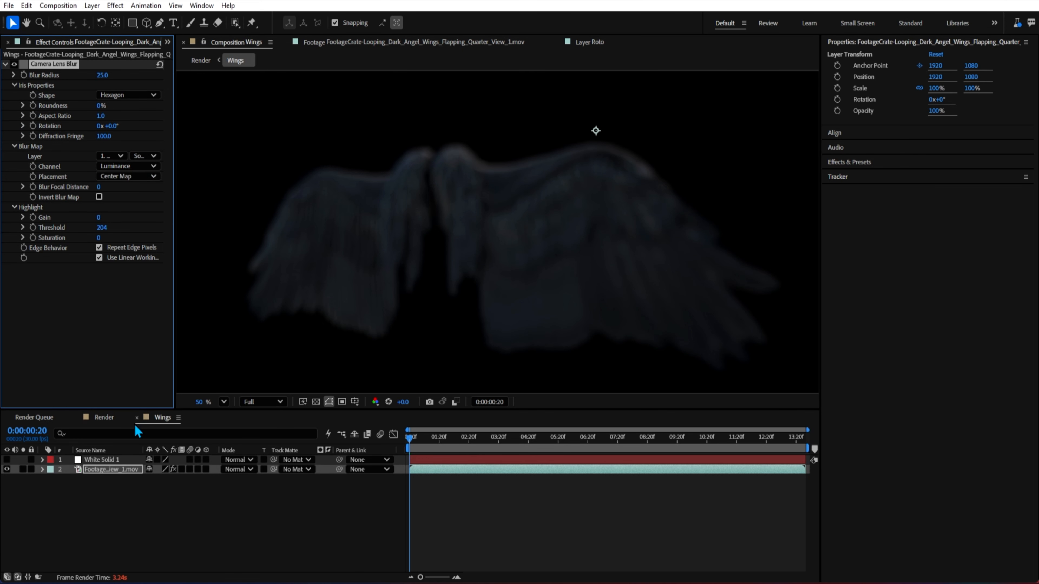
Step: Make the wings' Camera Lens Blur read the blur map layer with its masks and inspect the inner feathers
left_click(118, 462)
key("m")
left_click(101, 490)
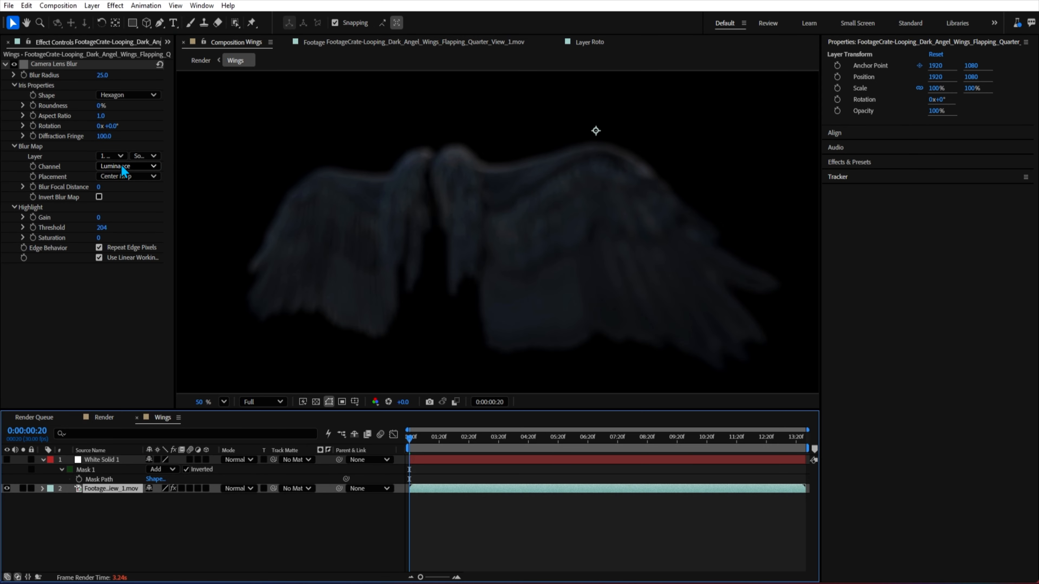
left_click(139, 160)
left_click(156, 187)
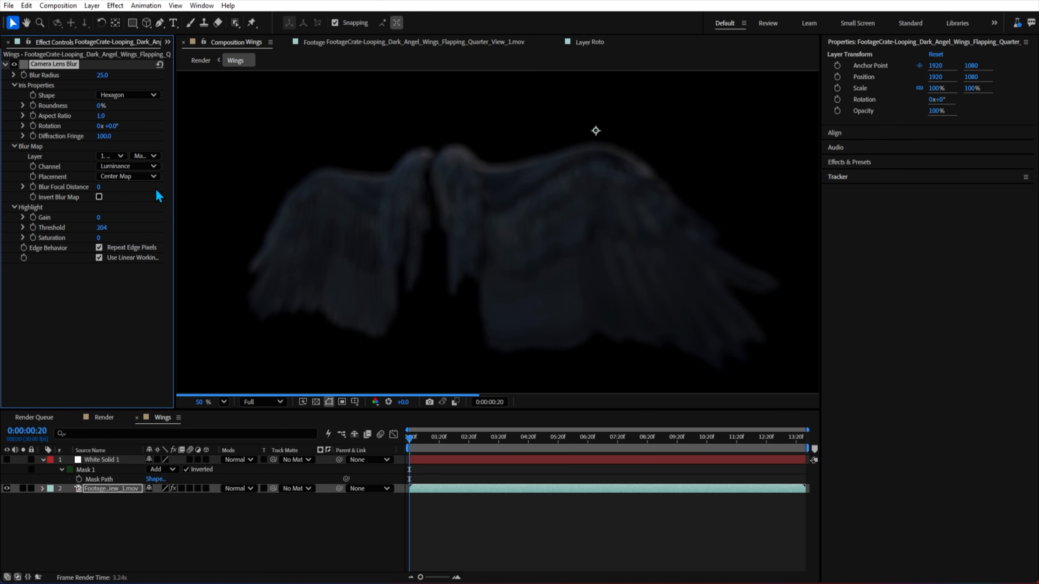
scroll(530, 244, "up", 3)
left_click_drag(530, 242, 477, 208)
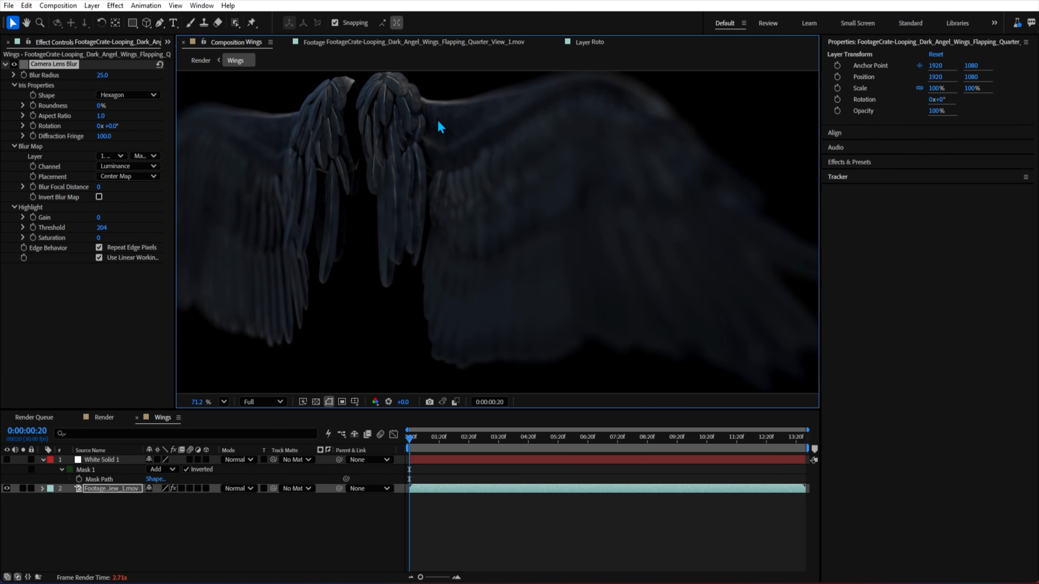
Step: Set the Mask Expansion of the white solid's mask to 215 pixels
left_click(116, 460)
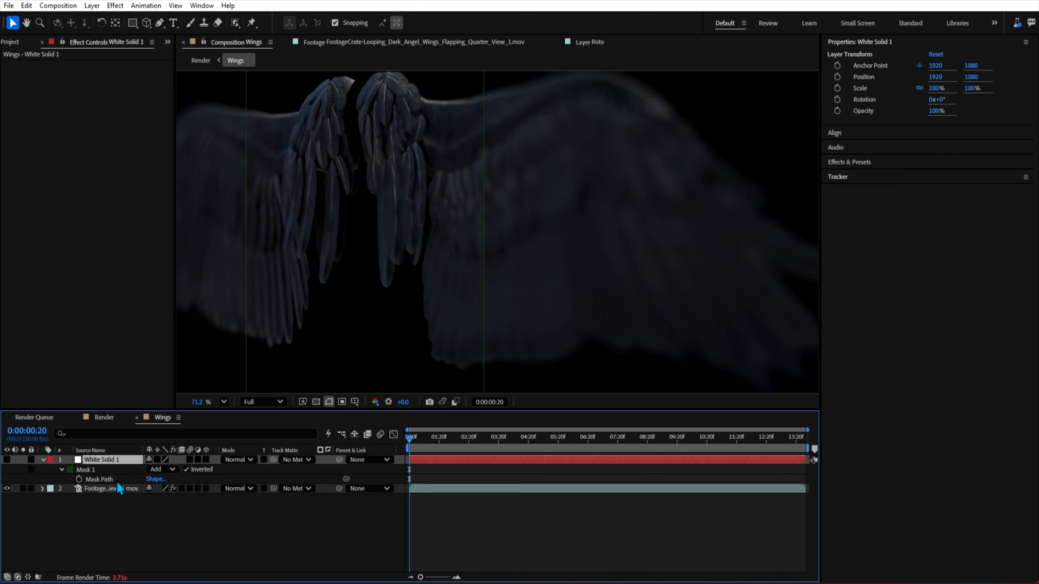
key("m")
left_click_drag(151, 509, 473, 419)
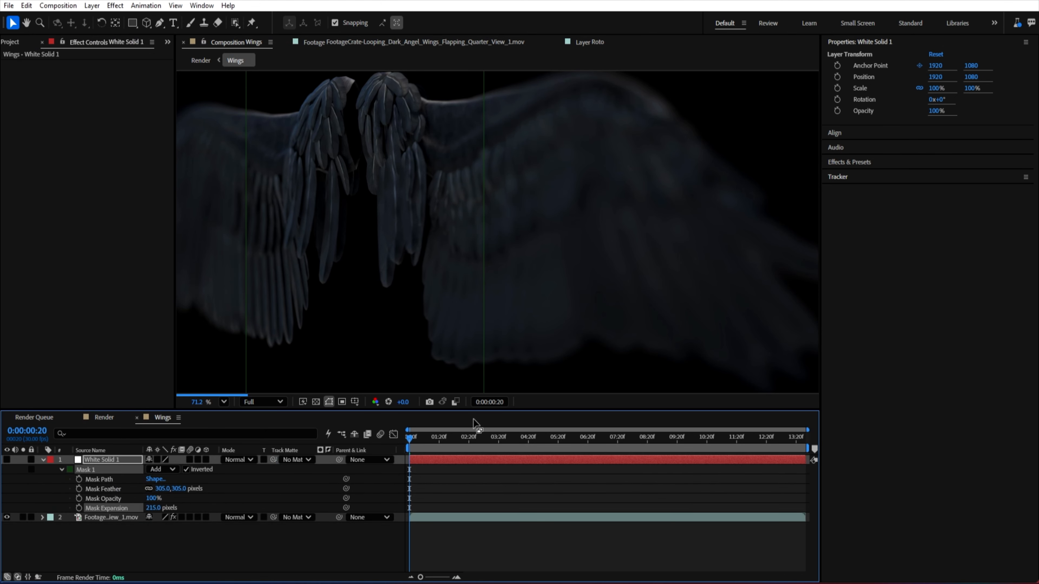
left_click(178, 488)
key("s")
Step: Examine the selectively blurred wings in the Render composition, and return to the wings footage layer in Wings
left_click(223, 402)
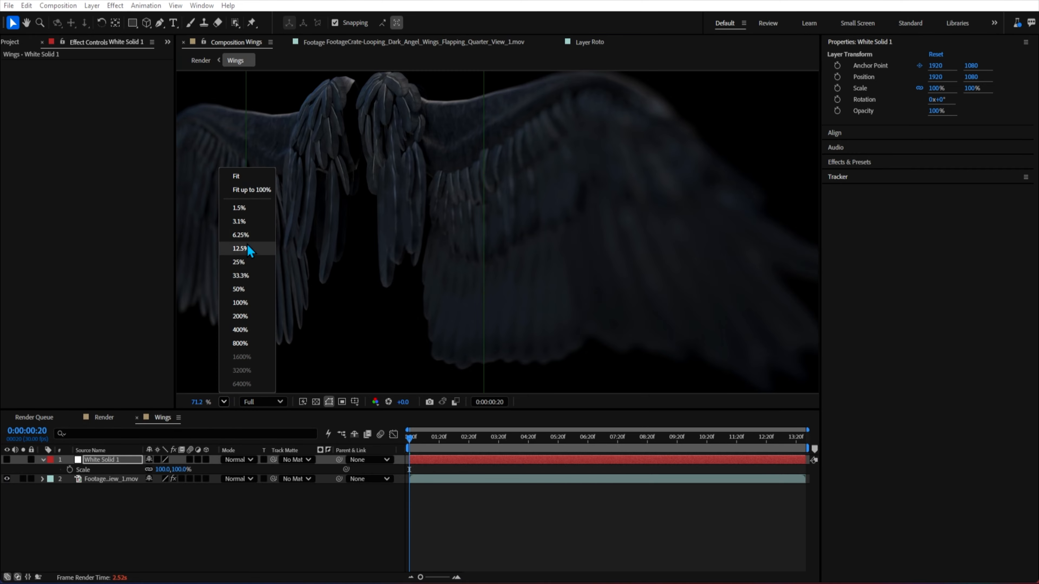
left_click(246, 262)
left_click(167, 515)
left_click(104, 417)
scroll(434, 217, "up", 2)
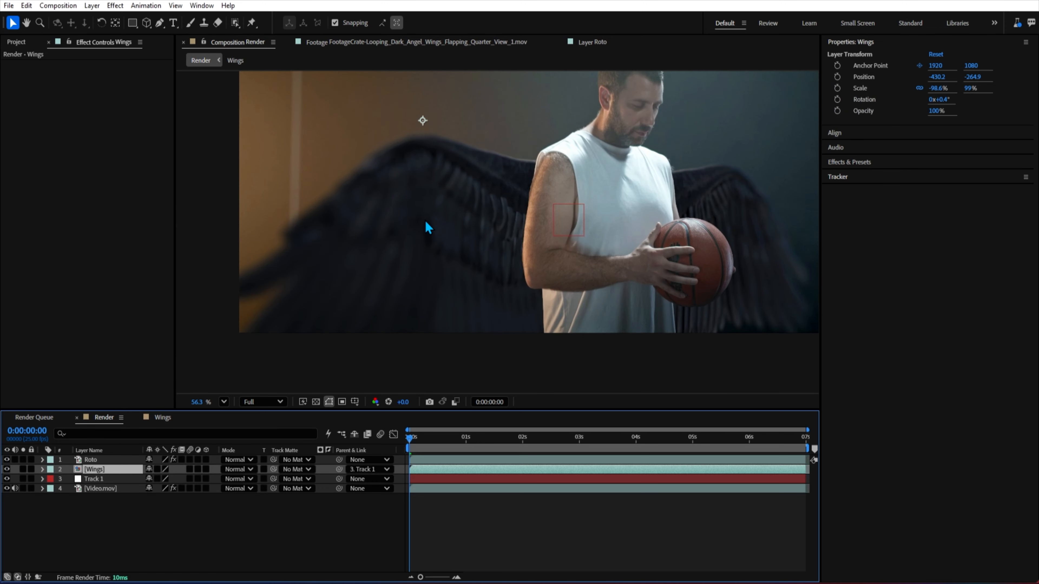
left_click(162, 418)
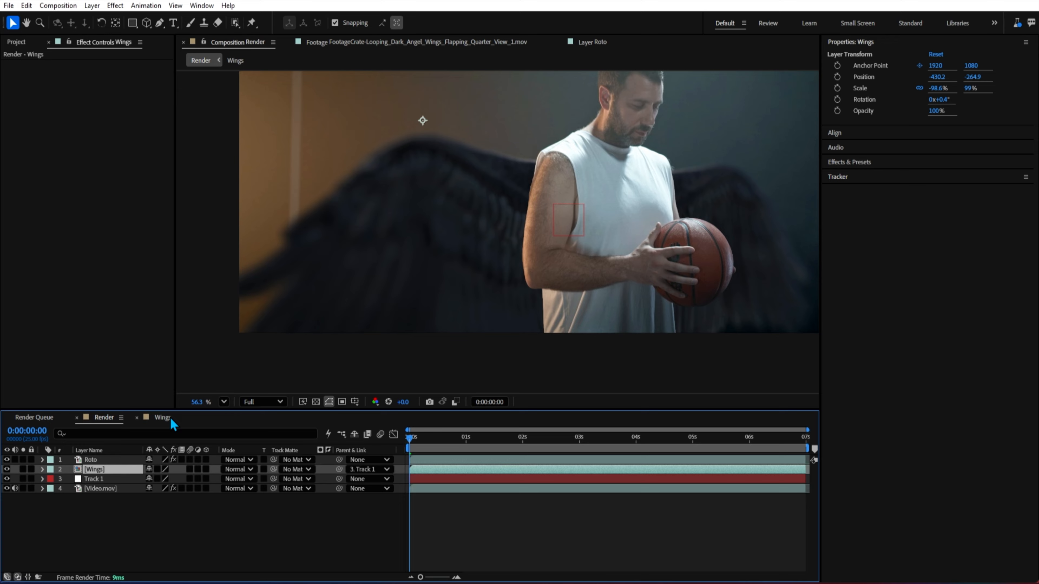
left_click(163, 417)
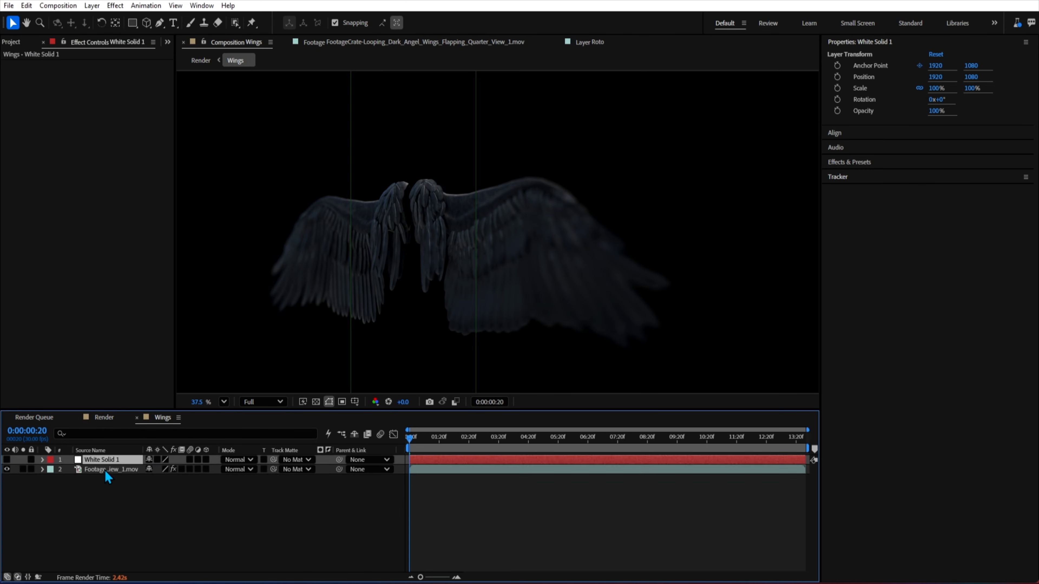
left_click(107, 470)
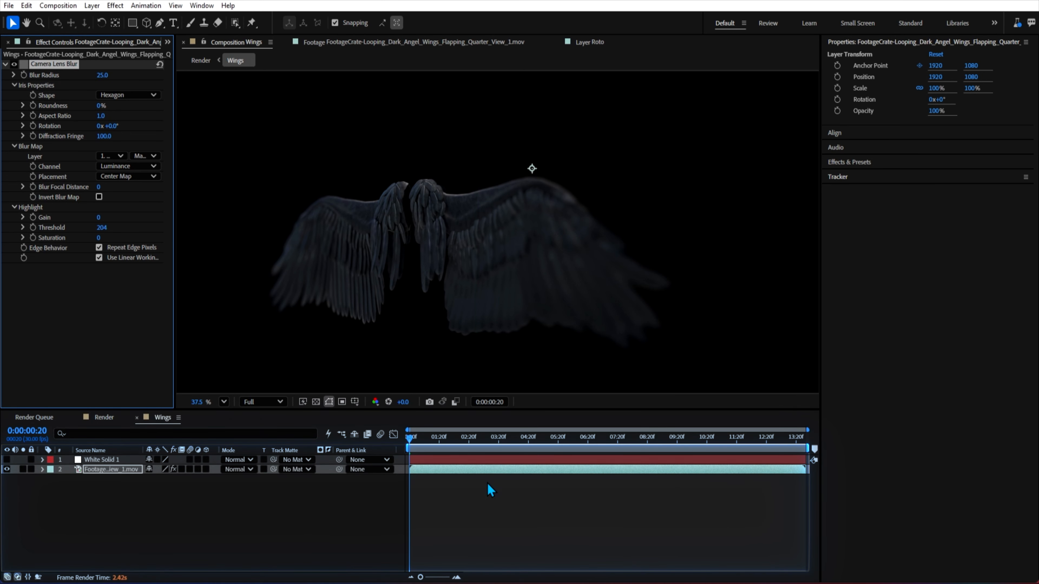
Step: Add the Wings composition to the render queue and set its output format to QuickTime
key("ctrl+m")
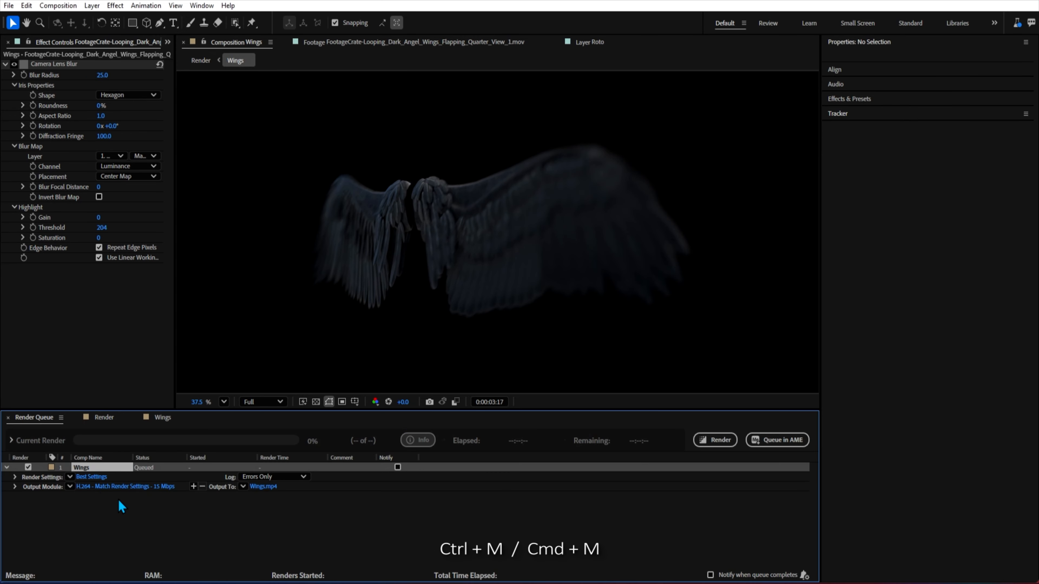
left_click(82, 489)
left_click(466, 149)
left_click(466, 302)
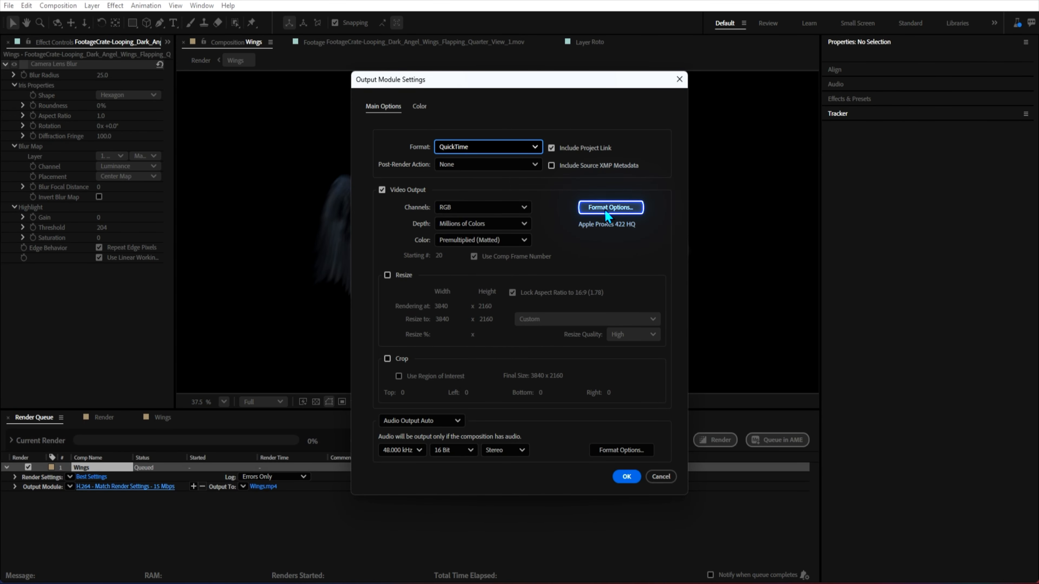
Step: Set the QuickTime video codec to Animation in the format options
left_click(604, 209)
left_click(498, 230)
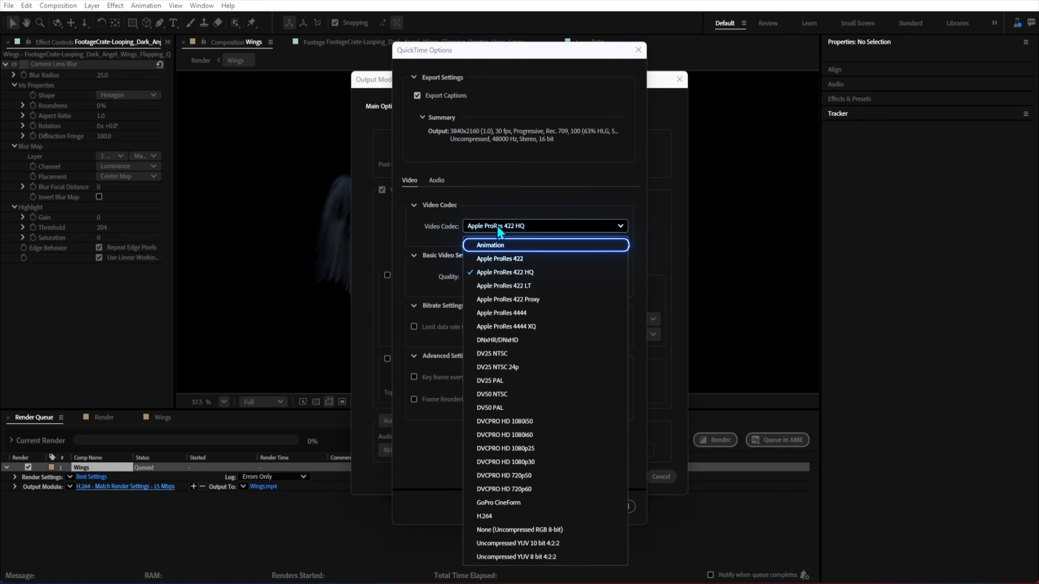
left_click(494, 245)
key("Return")
Step: Output RGB + Alpha channels with Import as the post-render action, and render the Wings composition
left_click(461, 208)
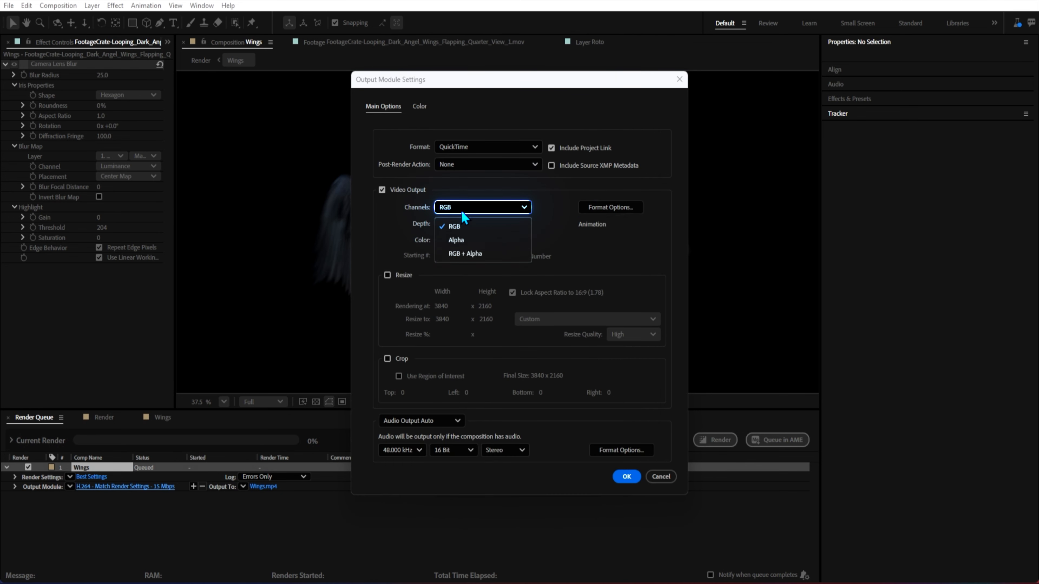
left_click(471, 253)
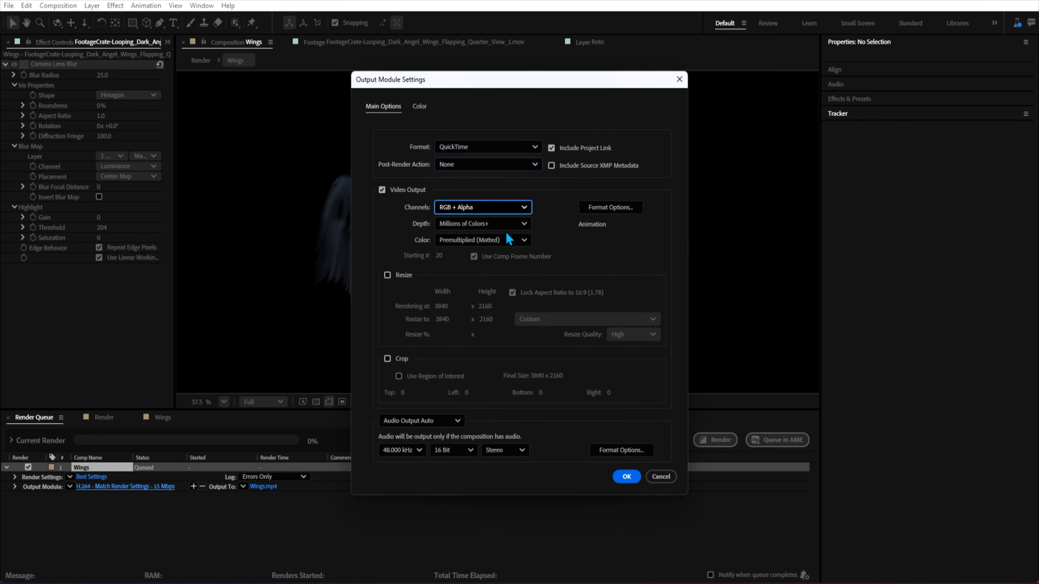
left_click(459, 165)
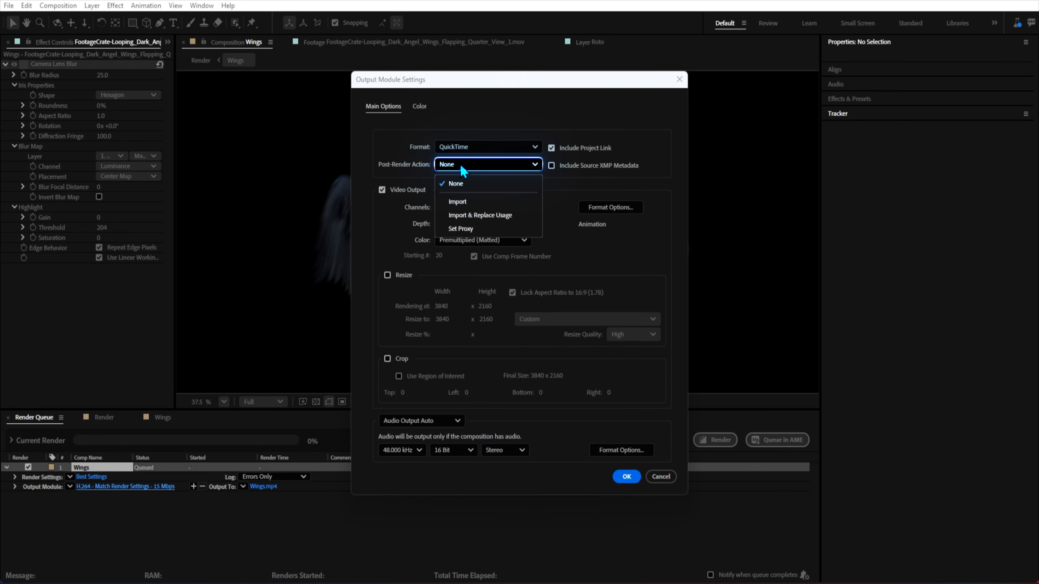
left_click(456, 202)
left_click(627, 476)
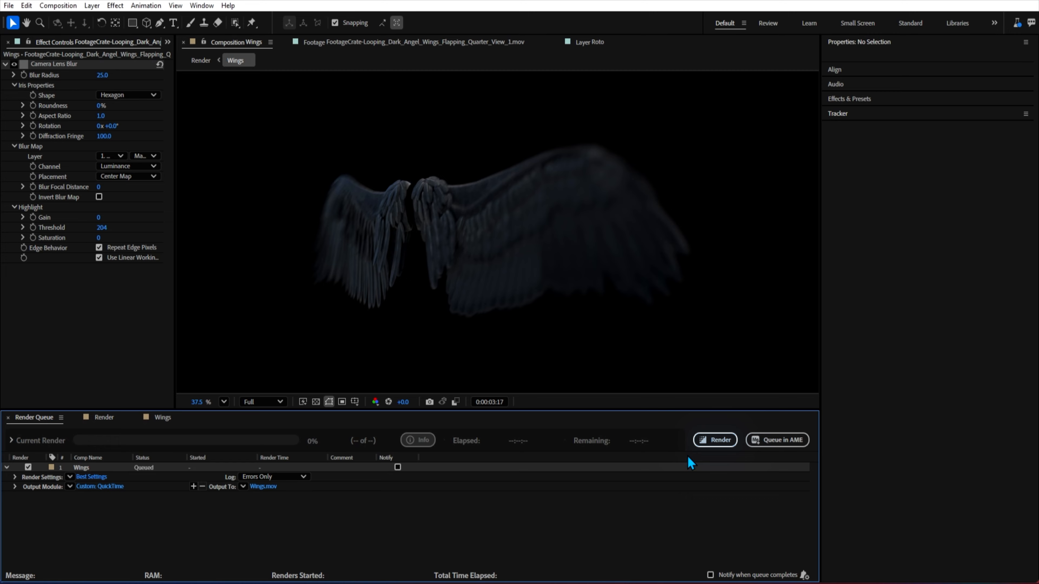
left_click(716, 441)
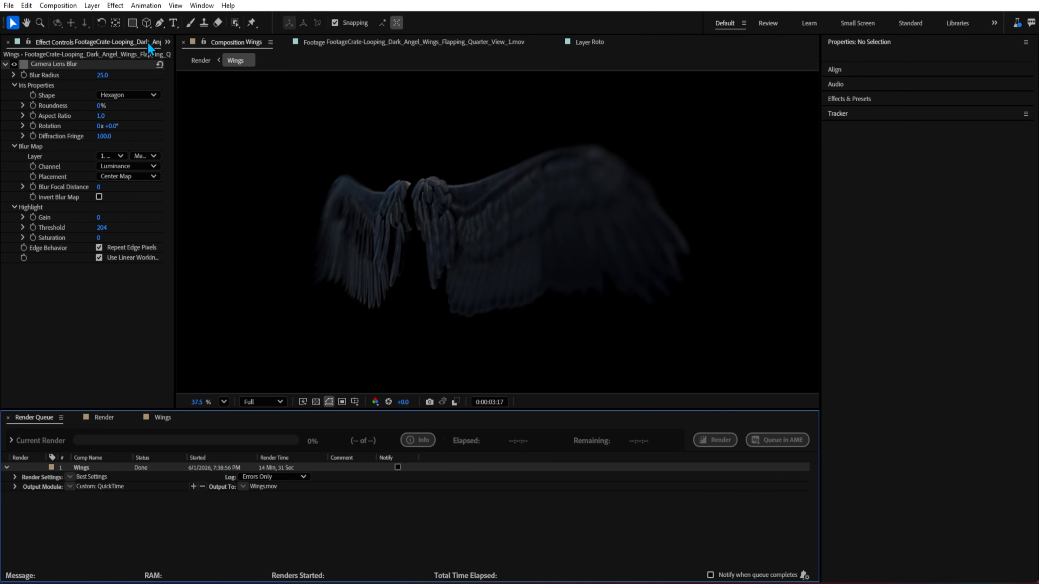
Step: Create a project folder named Pre-render containing the rendered Wings.mov
left_click(168, 42)
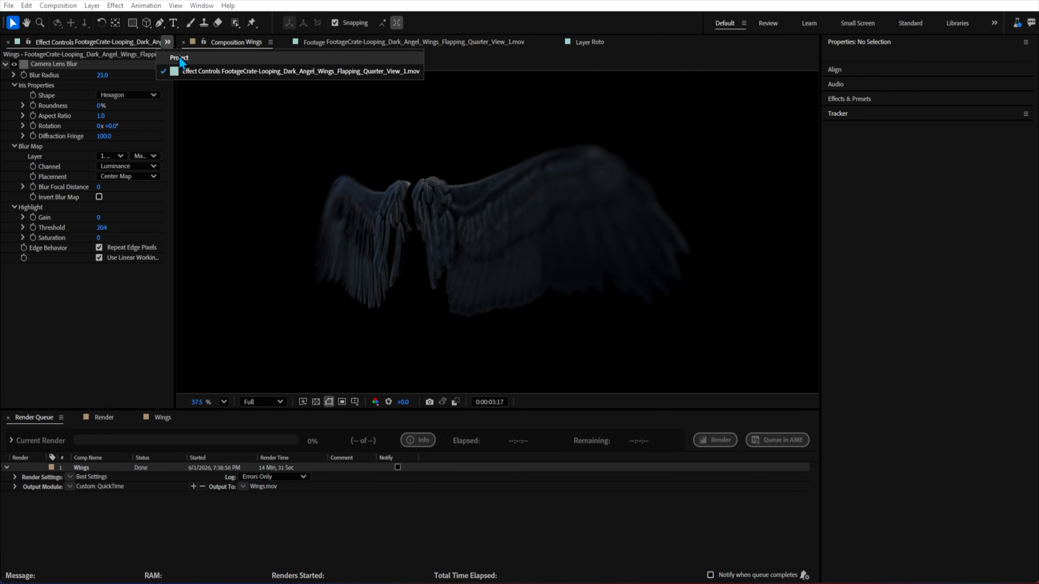
left_click(179, 57)
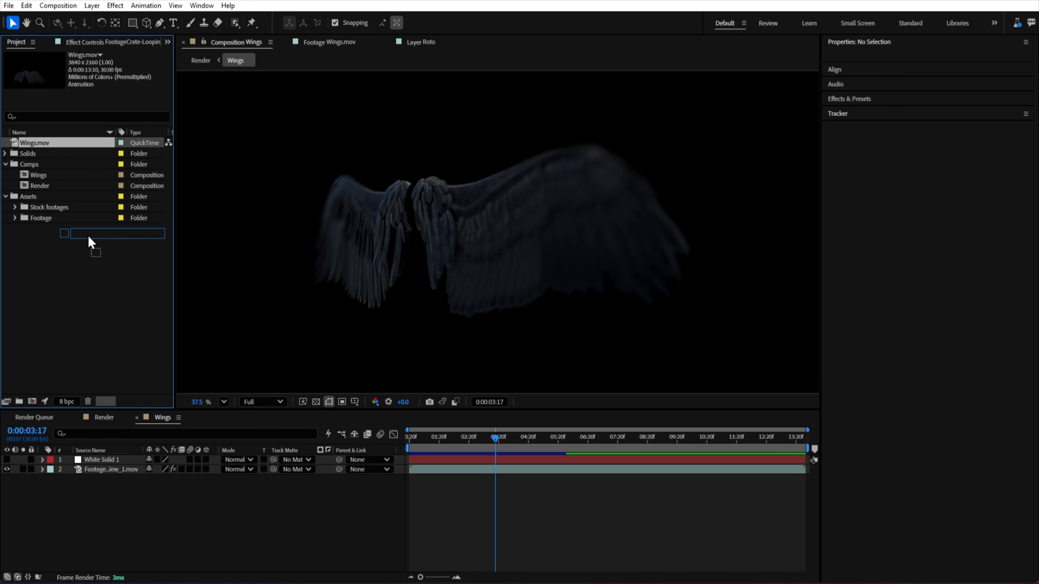
left_click(19, 401)
type("Pre-render")
key("Return")
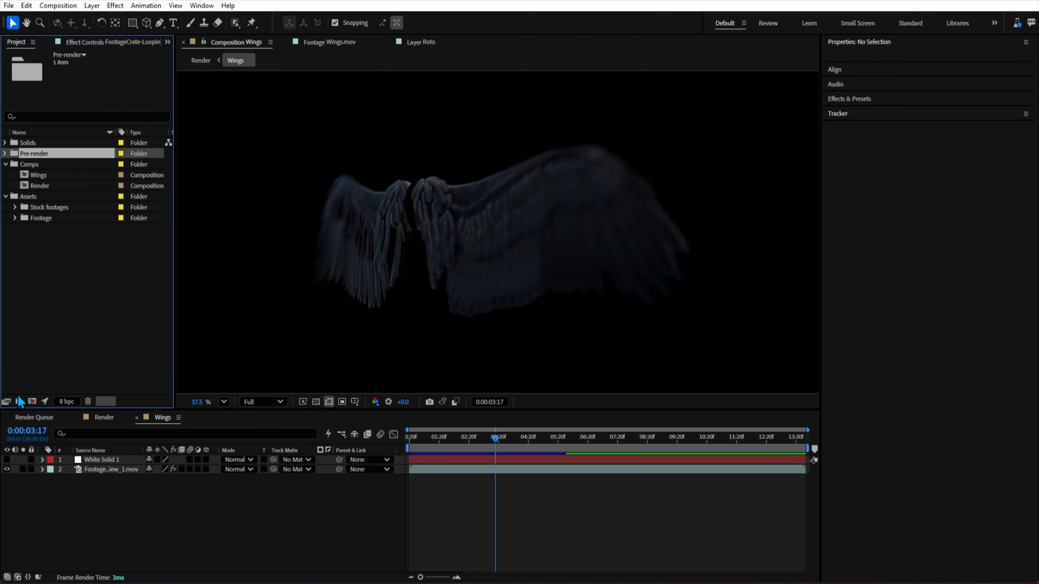
Step: Add Wings.mov from the Pre-render folder as the top layer of the Wings composition
left_click(82, 311)
left_click_drag(514, 273, 540, 265)
left_click(5, 154)
left_click_drag(45, 164, 98, 457)
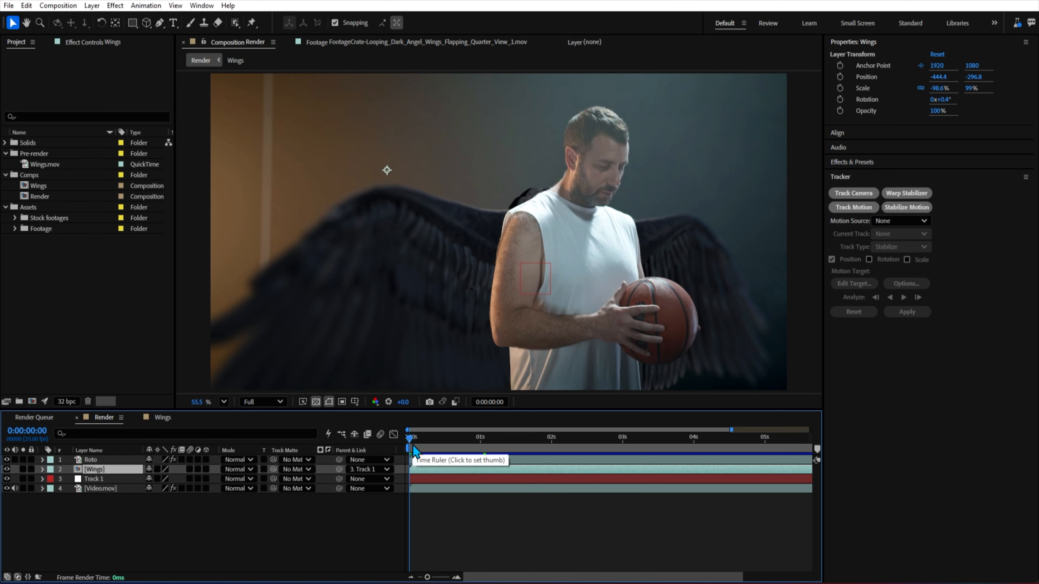
Step: Check the wings around the player's arm in Render, and add an adjustment layer named Darken on top in the Wings composition
mouse_move(413, 445)
left_mouse_down()
mouse_move(514, 448)
mouse_move(410, 447)
left_mouse_up()
scroll(525, 246, "up", 2)
scroll(511, 218, "up", 2)
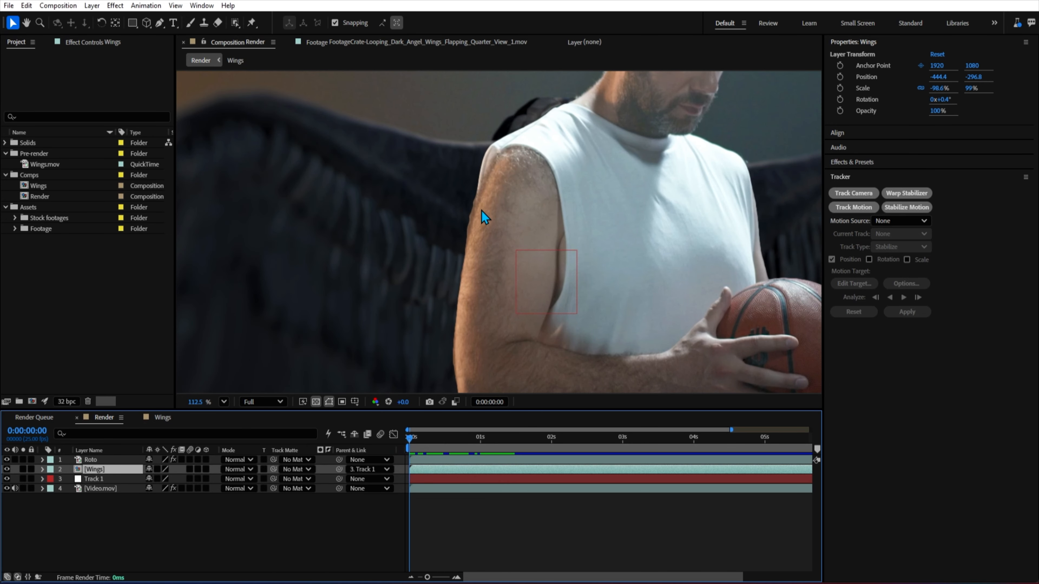
scroll(461, 231, "down", 4)
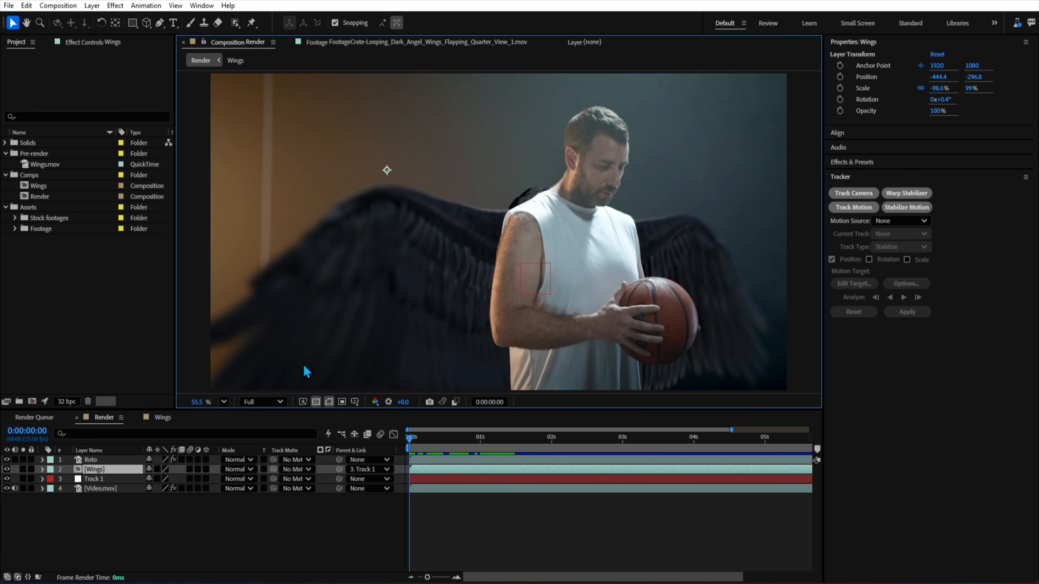
double_click(122, 469)
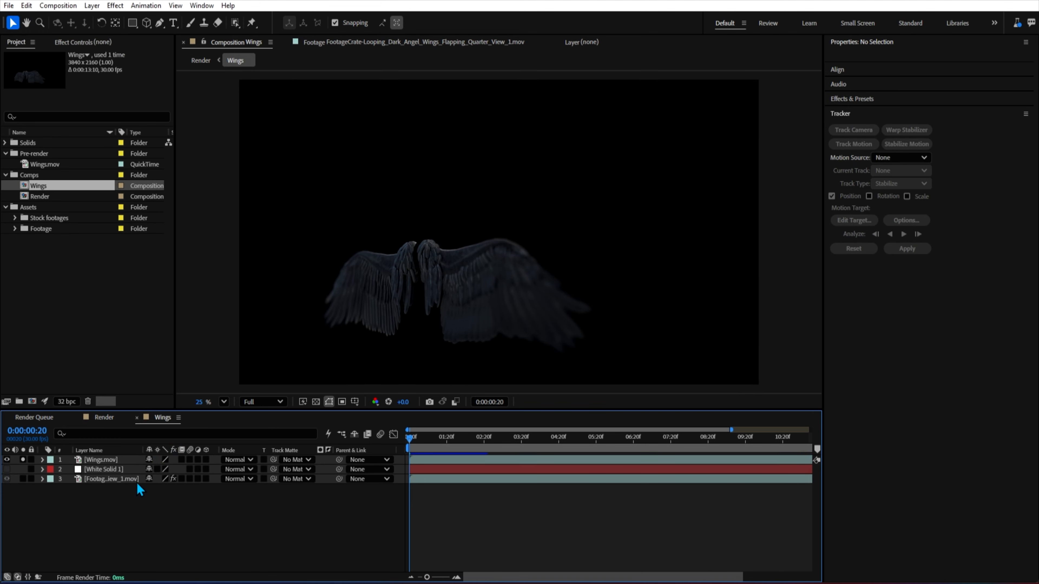
right_click(115, 527)
mouse_move(190, 388)
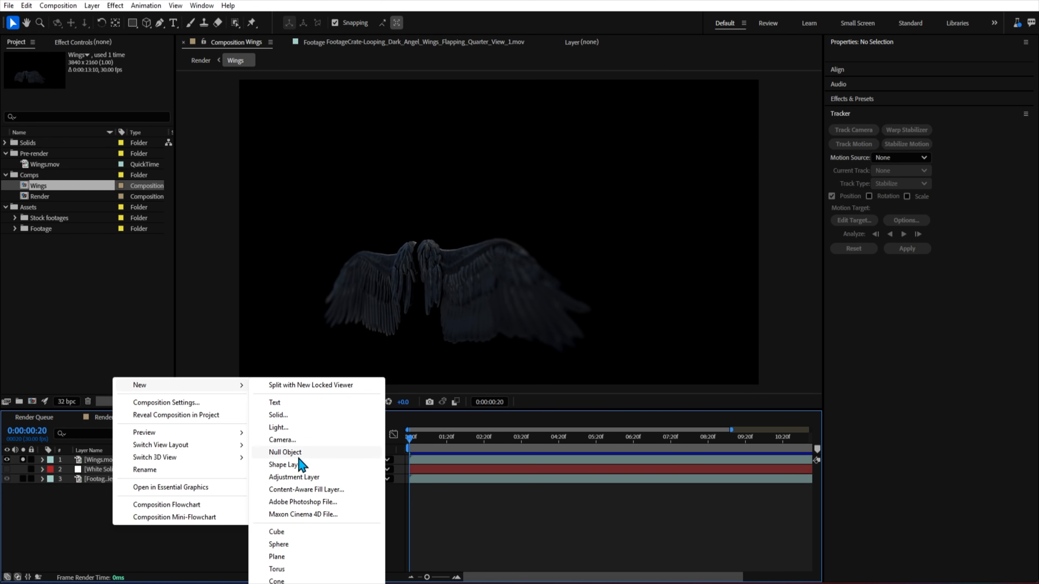
left_click(306, 477)
key("Return")
type("Da")
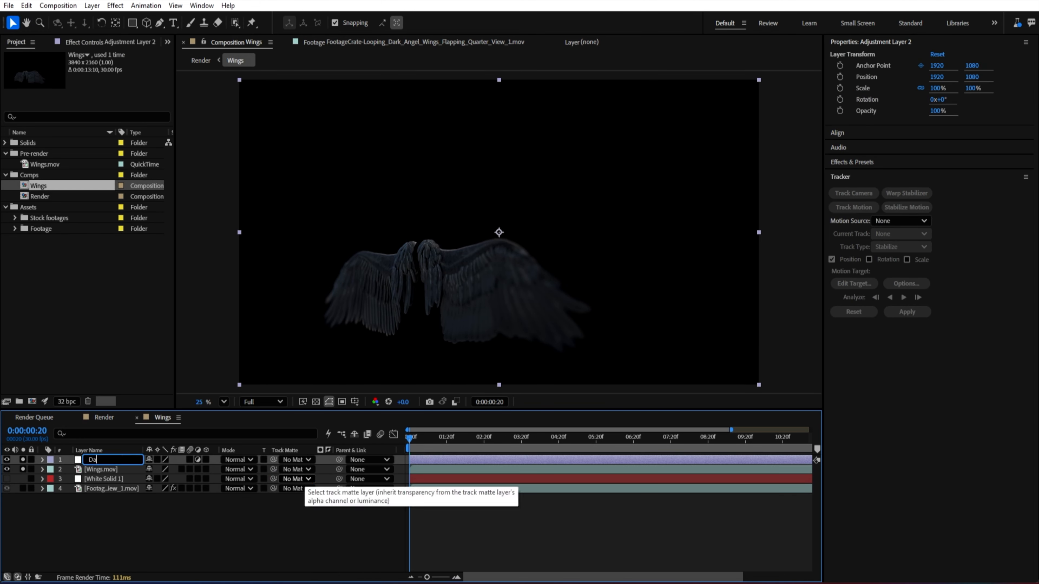
type("rken")
key("Return")
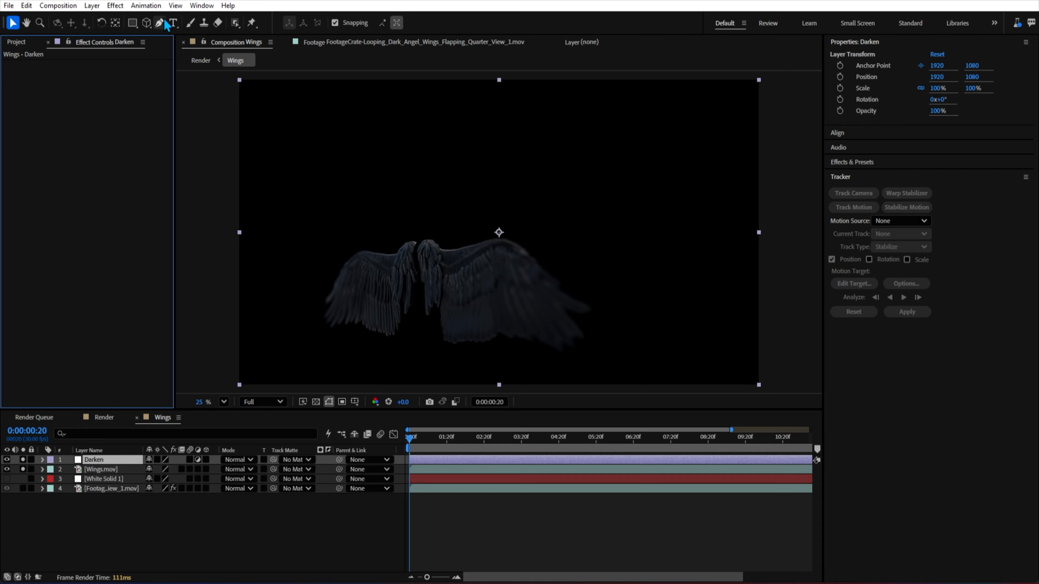
Step: Draw a tall rectangular mask over the wing roots on the Darken layer and apply Brightness & Contrast with Brightness -130
left_click(132, 23)
left_click_drag(372, 135, 464, 434)
key("ctrl+space")
type("brig")
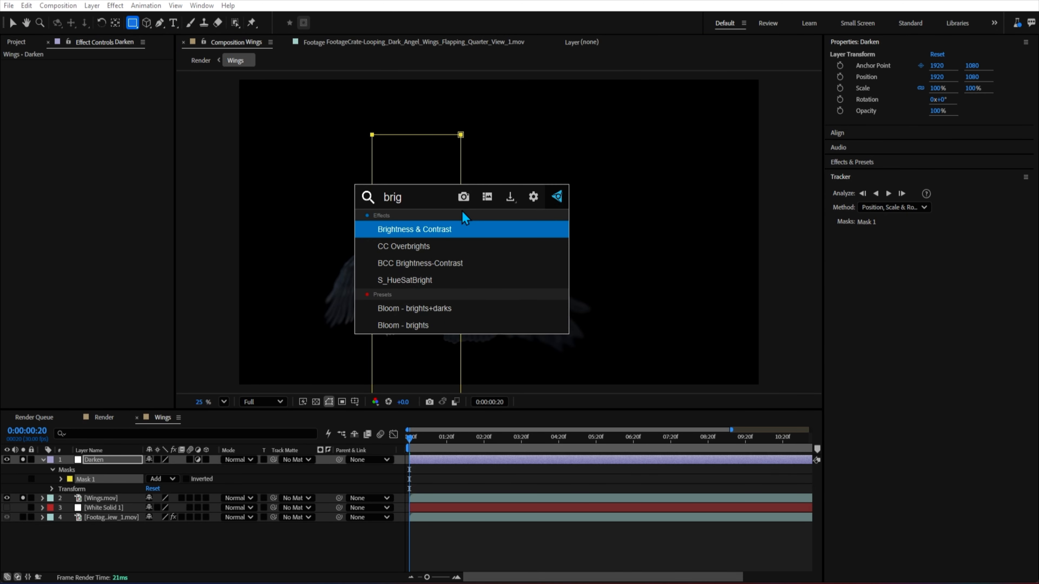
key("Return")
key("v")
left_click_drag(100, 82, 46, 81)
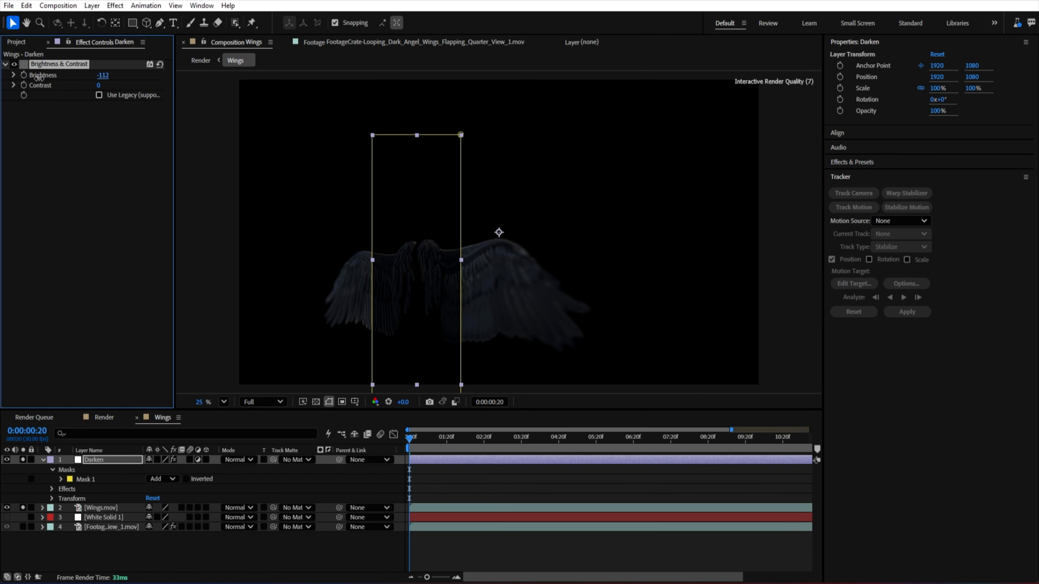
Step: Feather the Darken layer's mask by about 189 pixels and view the Render composition at 0:00:00:13
key("f")
left_click_drag(172, 479, 224, 471)
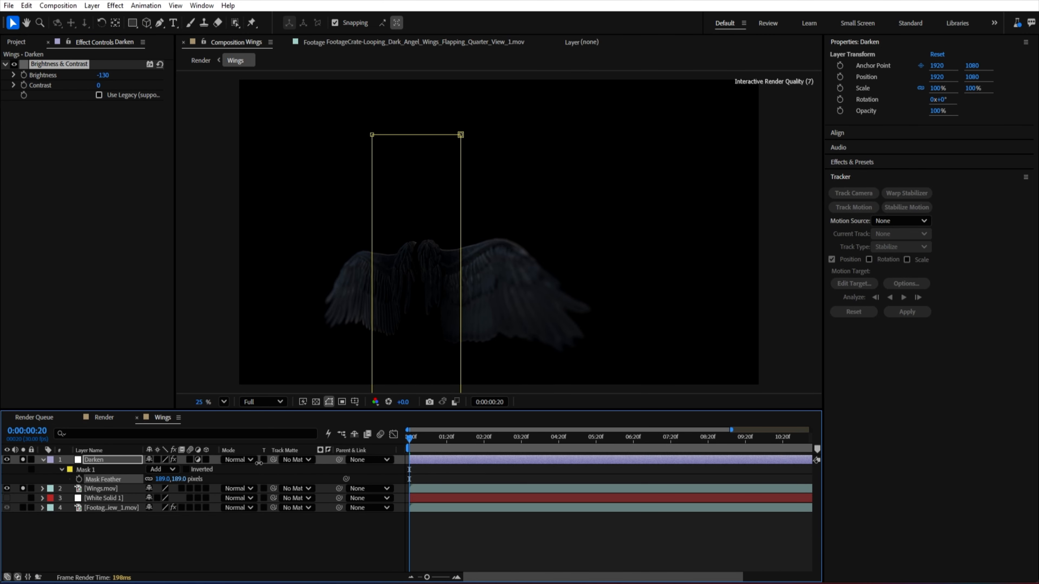
left_click(109, 422)
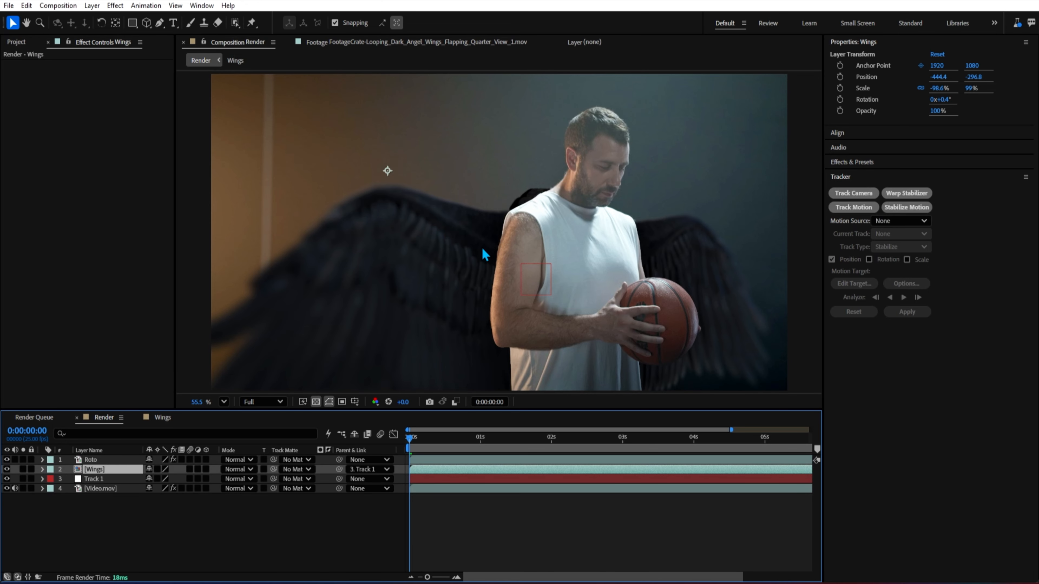
left_click(446, 439)
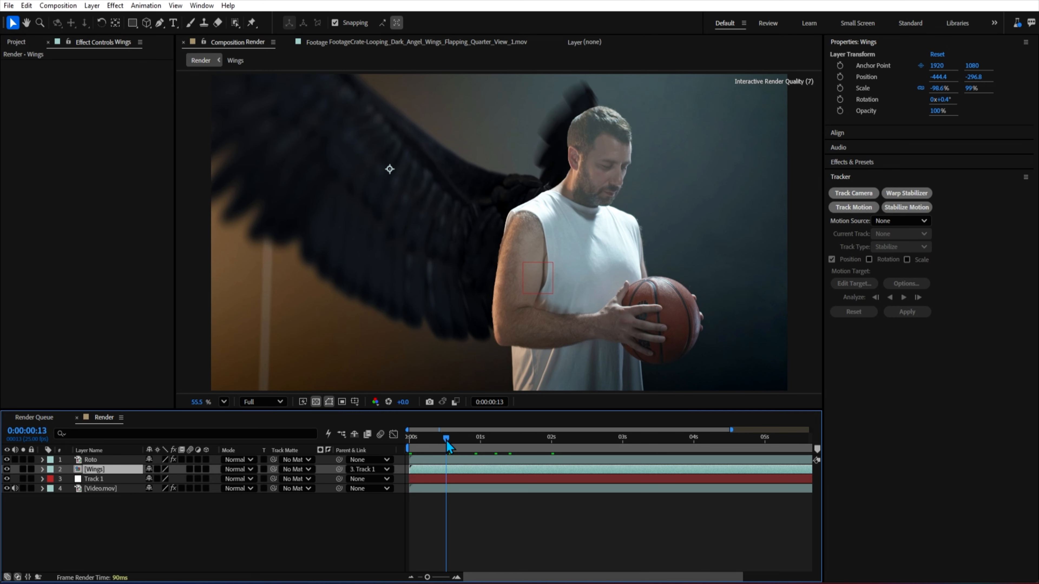
Step: Try a Glow effect with intensity 94.5 and radius 192 on the Wings layer, and inspect the player's arm edges
key("ctrl+space")
type("glow")
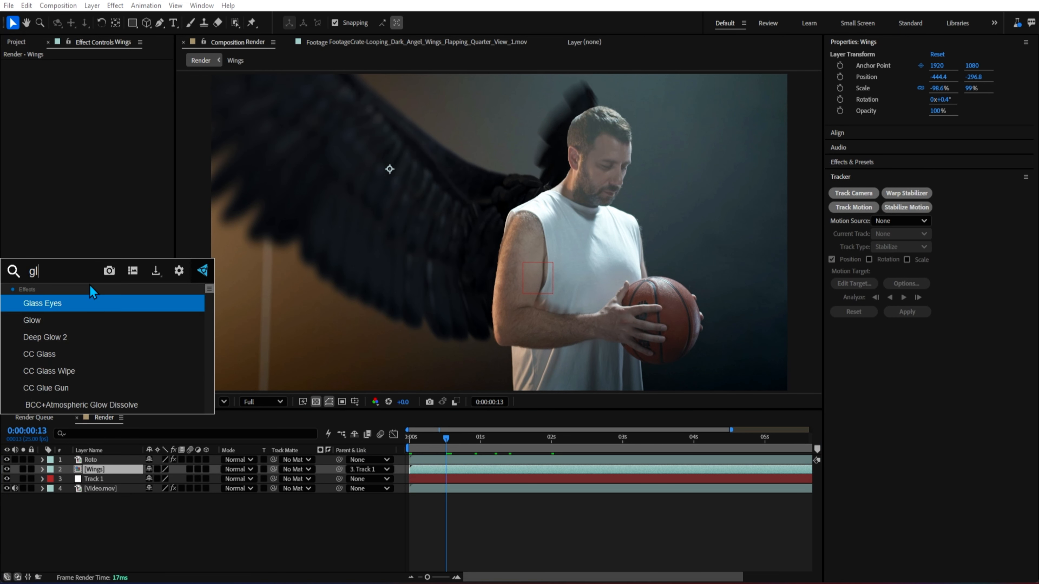
key("Return")
left_click_drag(101, 105, 208, 107)
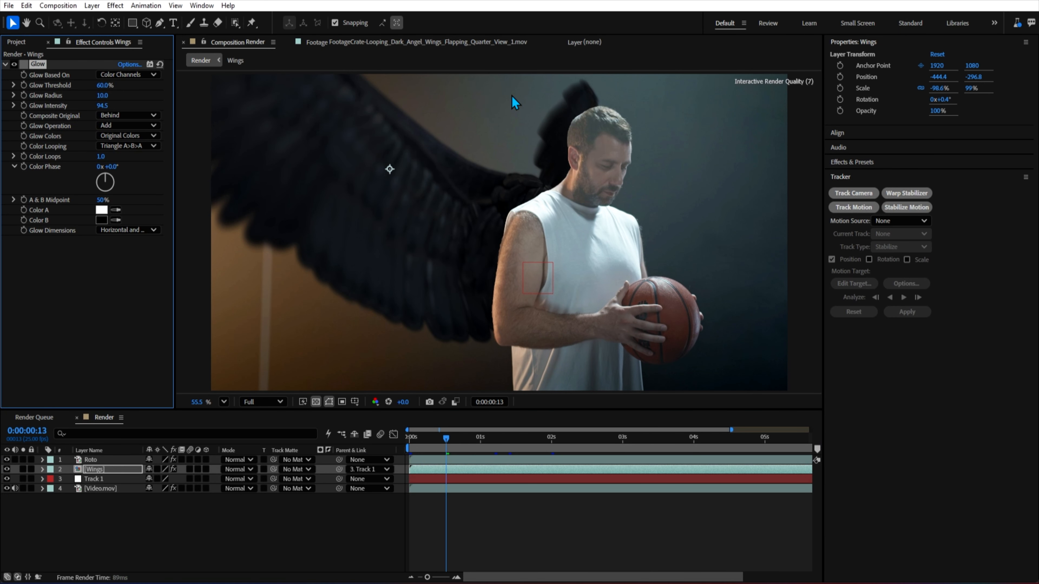
scroll(576, 169, "up", 3)
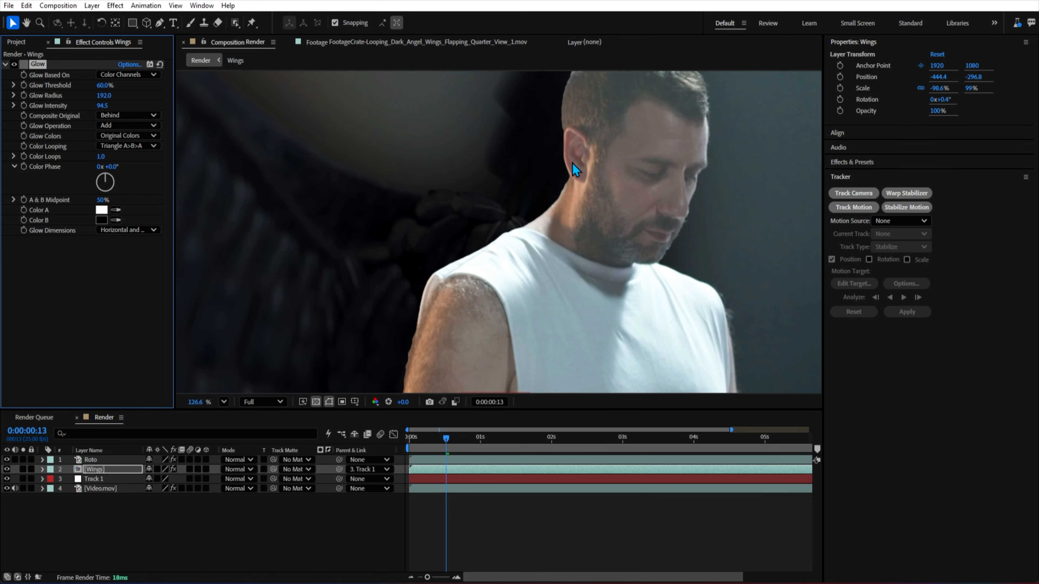
left_click_drag(426, 354, 464, 206)
left_click_drag(447, 317, 488, 170)
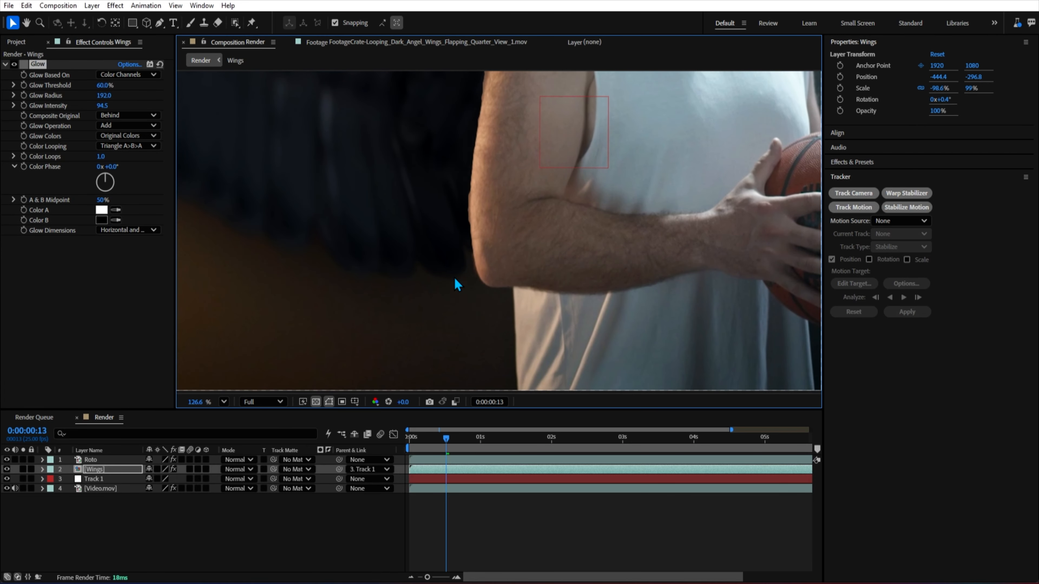
scroll(464, 162, "up", 2)
left_click(88, 460)
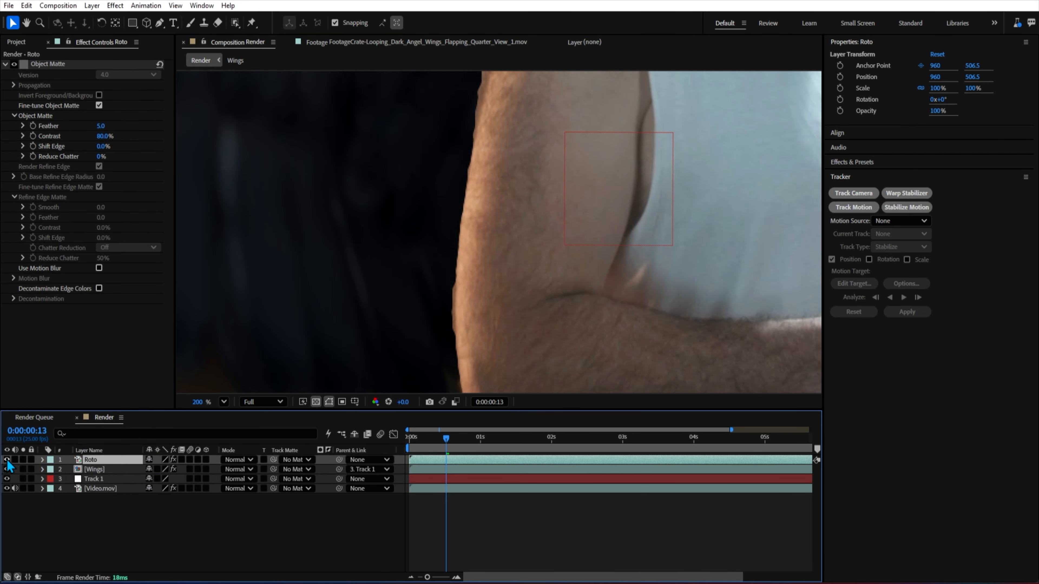
scroll(556, 251, "down", 4)
Step: Remove the Glow effect from the Wings layer
left_click(106, 471)
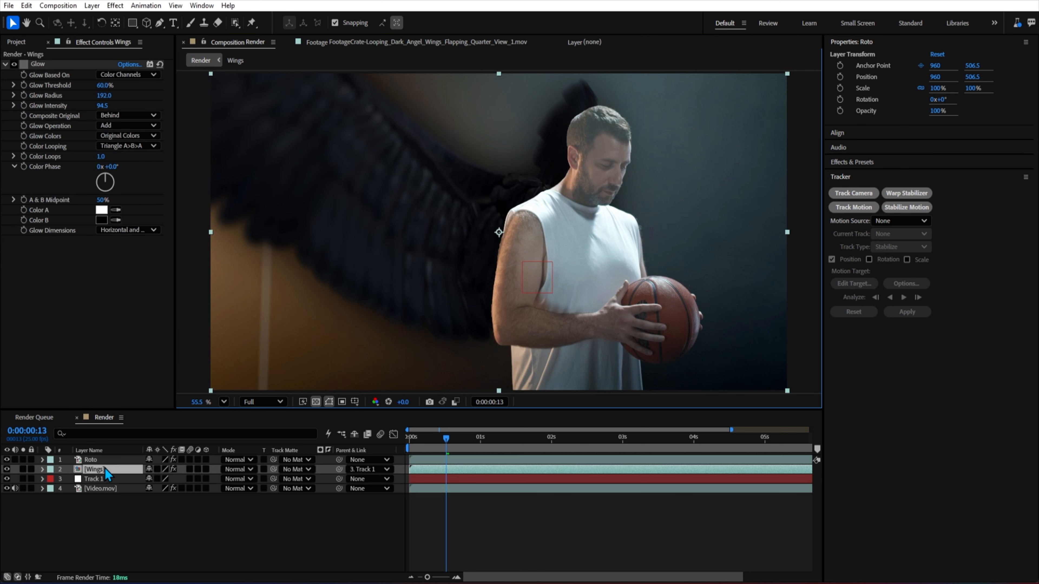
left_click(47, 64)
key("Delete")
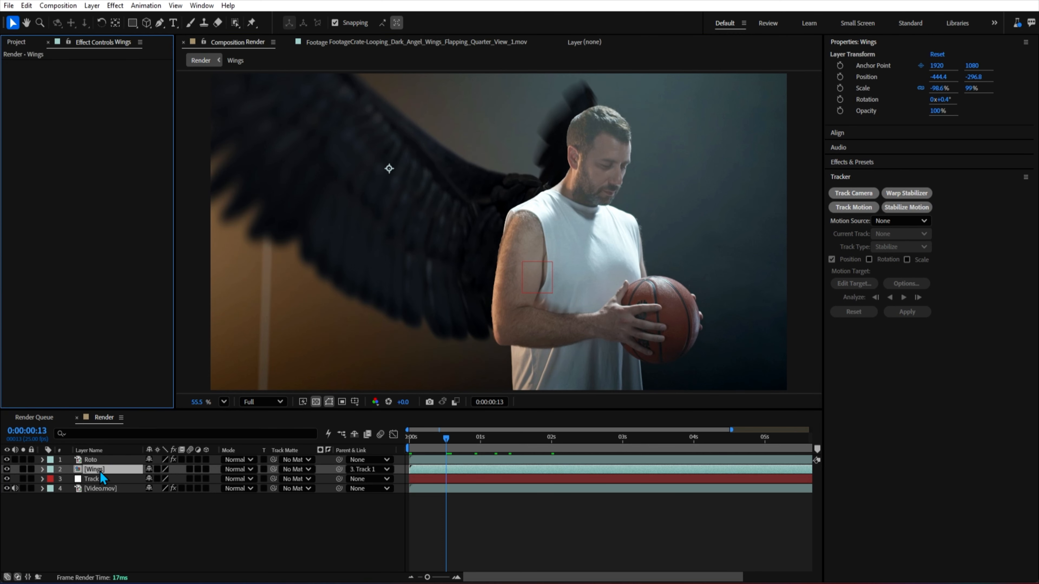
Step: Use the Roto layer as an inverted track matte for the Wings layer and check the cut-out in solo
left_click_drag(273, 470, 112, 463)
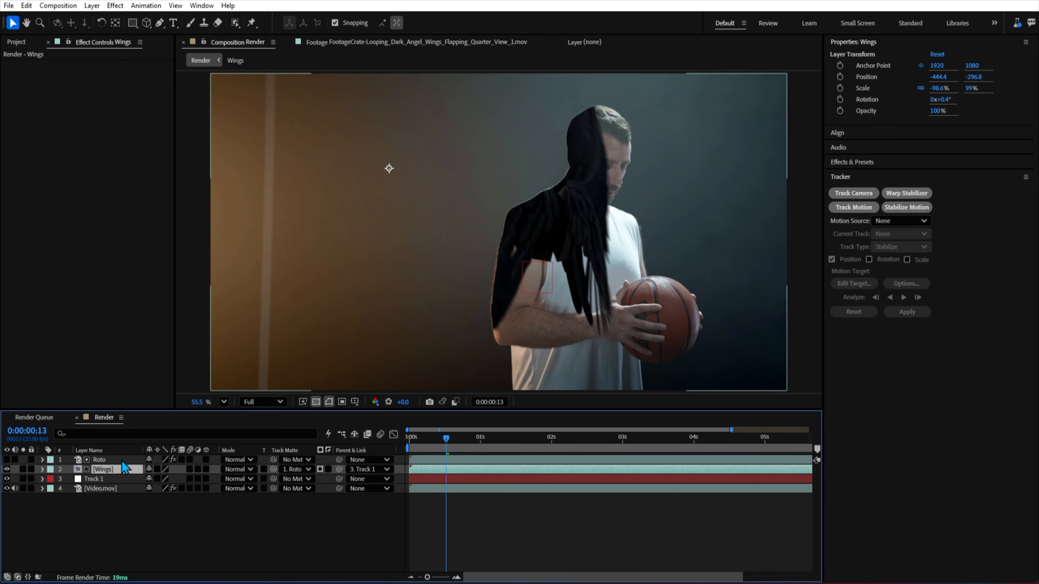
left_click(328, 470)
left_click(22, 469)
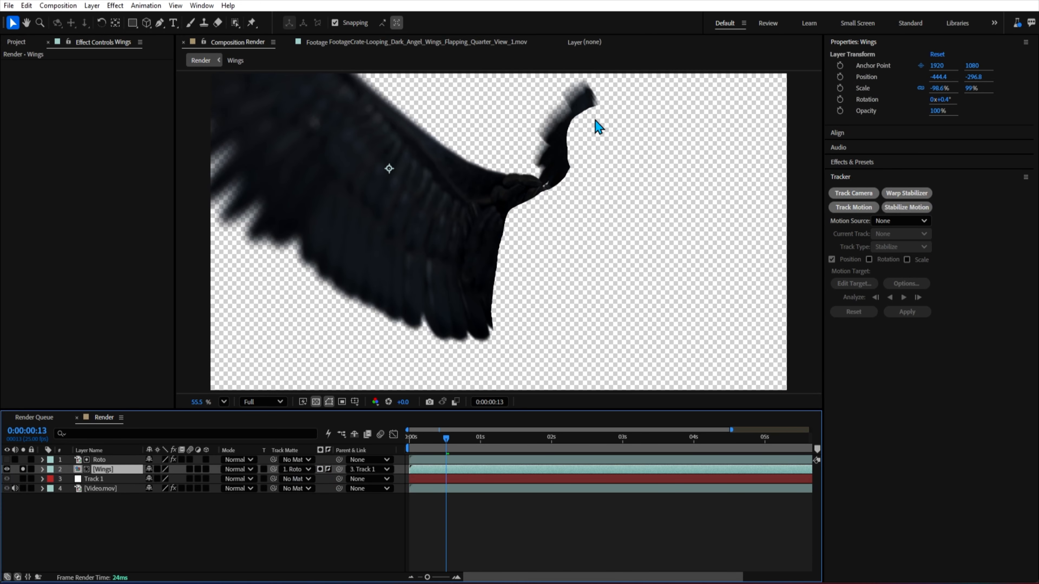
left_click(23, 470)
Step: Pre-compose the Roto, Wings and Track 1 layers as Wings matte, moving all attributes into the new composition
left_click(95, 479)
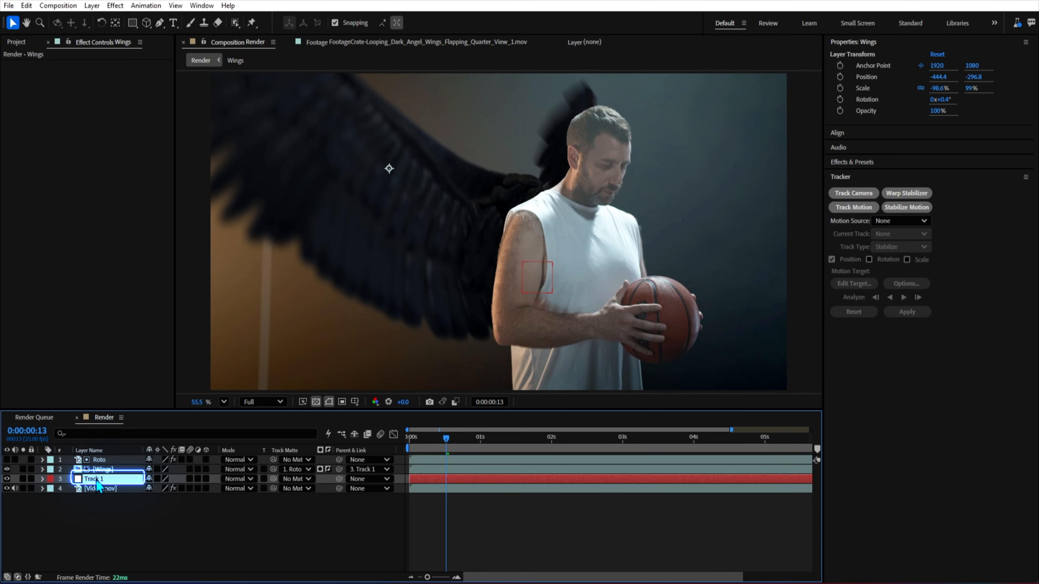
left_click(106, 460, "shift")
key("ctrl+shift+c")
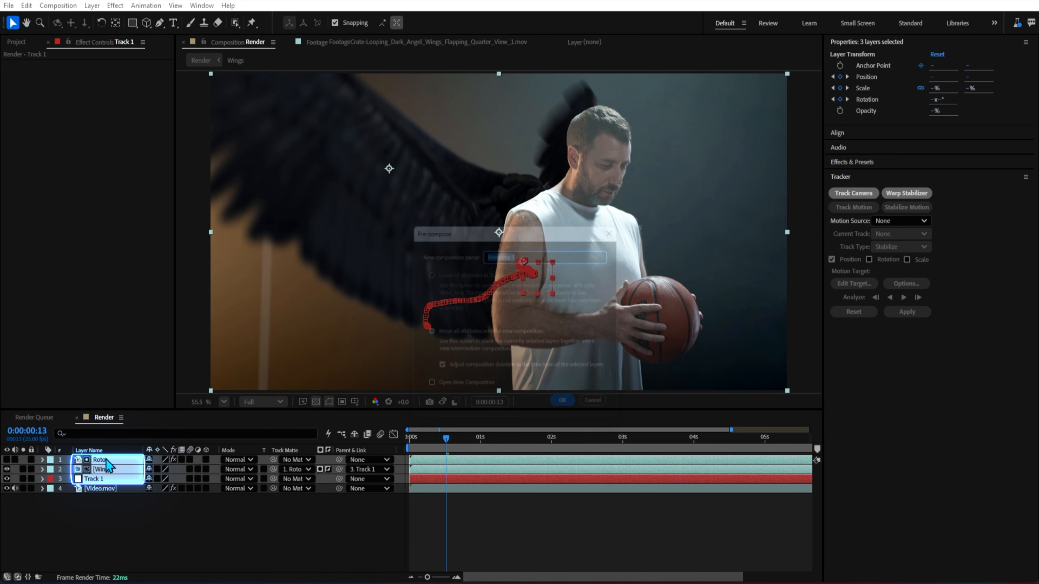
type("Wings matte")
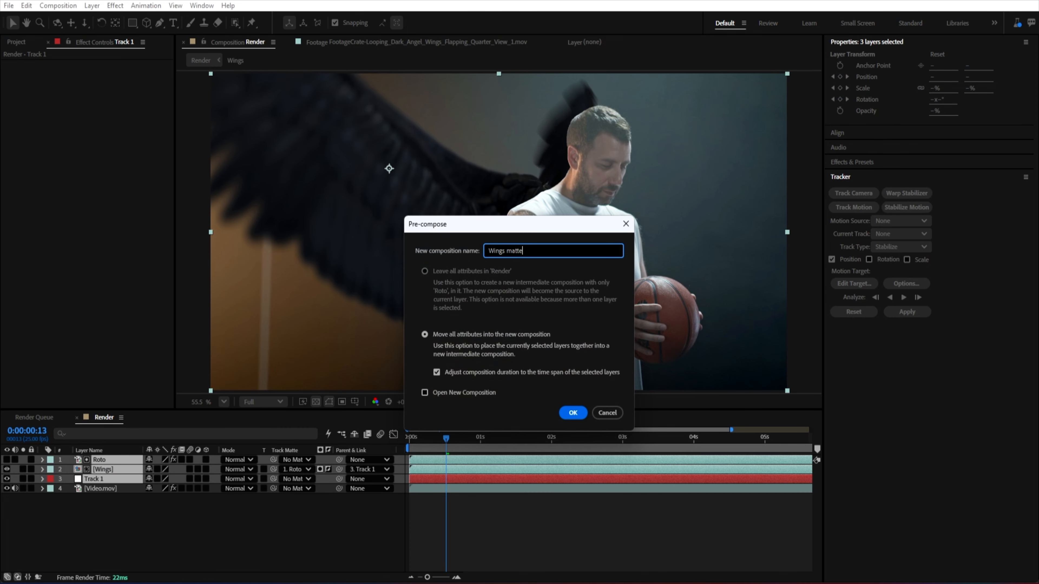
key("Return")
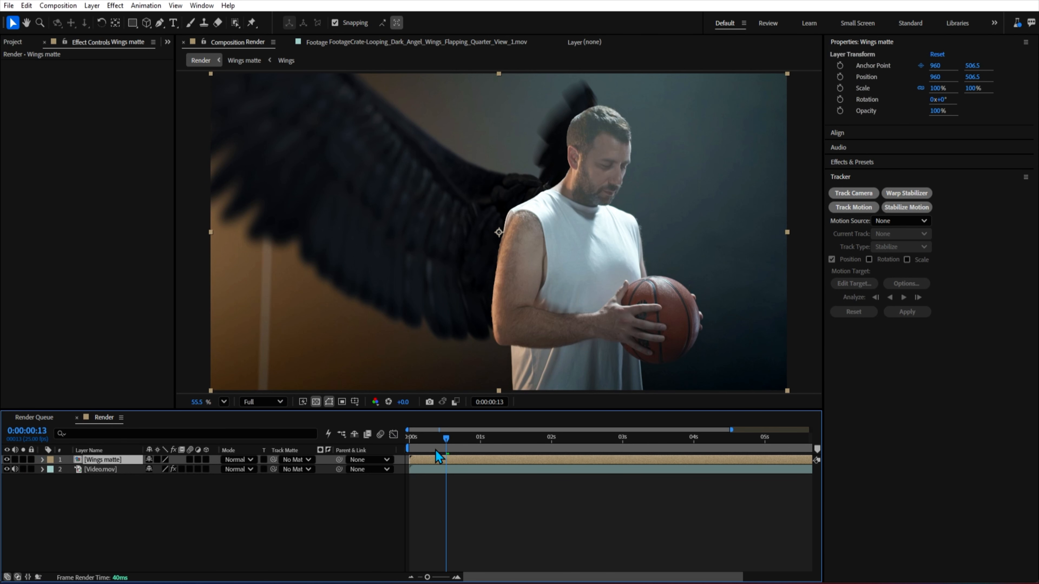
Step: Apply the Glow effect to the Wings matte layer
key("ctrl+space")
type("glow")
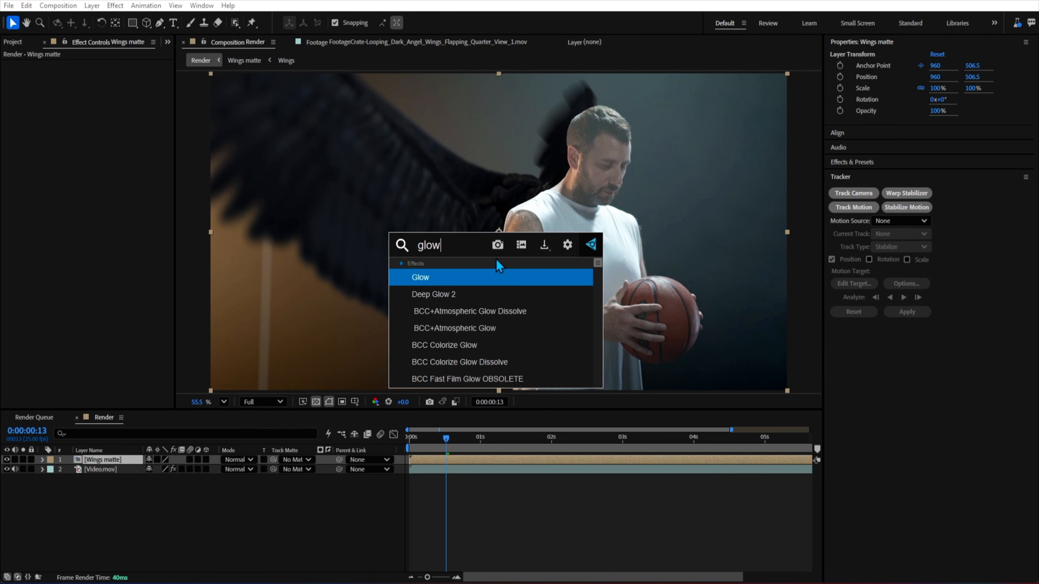
key("Return")
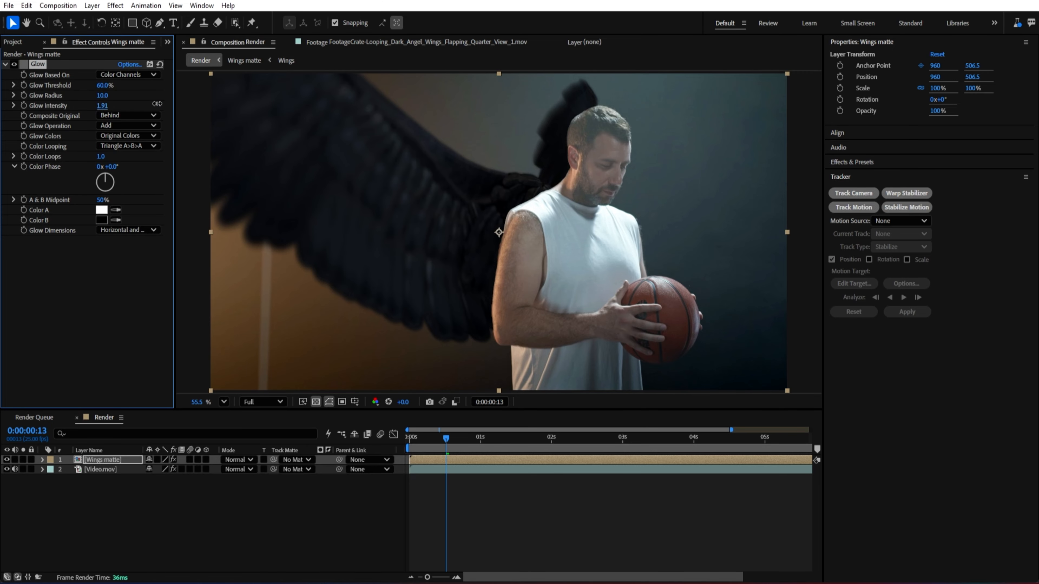
Step: Set the Glow effect on the Wings matte layer to intensity 7.0 and radius 127
left_click_drag(156, 103, 414, 109)
left_click_drag(102, 95, 161, 101)
scroll(723, 116, "up", 2)
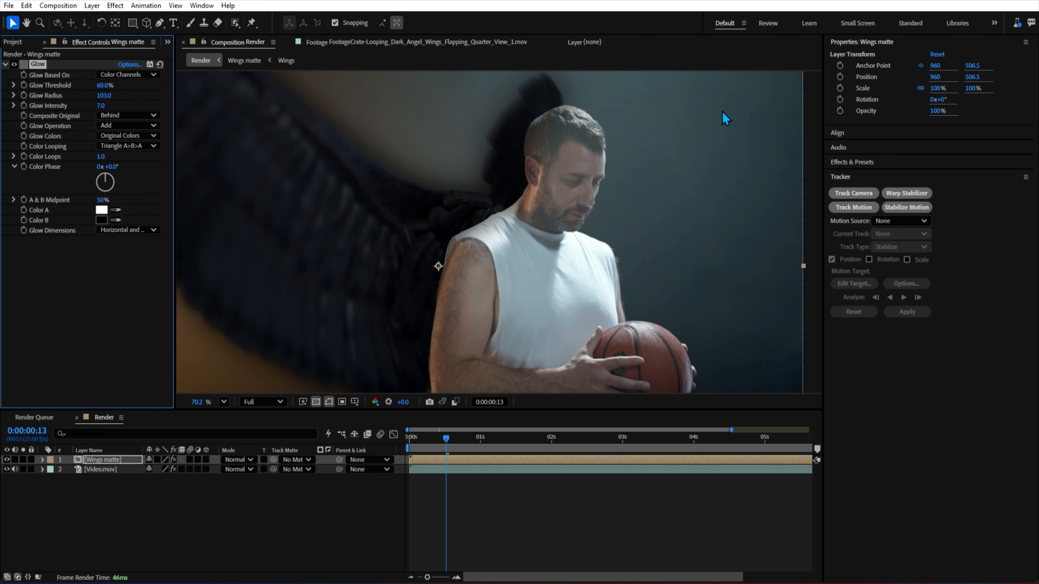
left_click_drag(417, 288, 448, 208)
left_click_drag(100, 96, 79, 107)
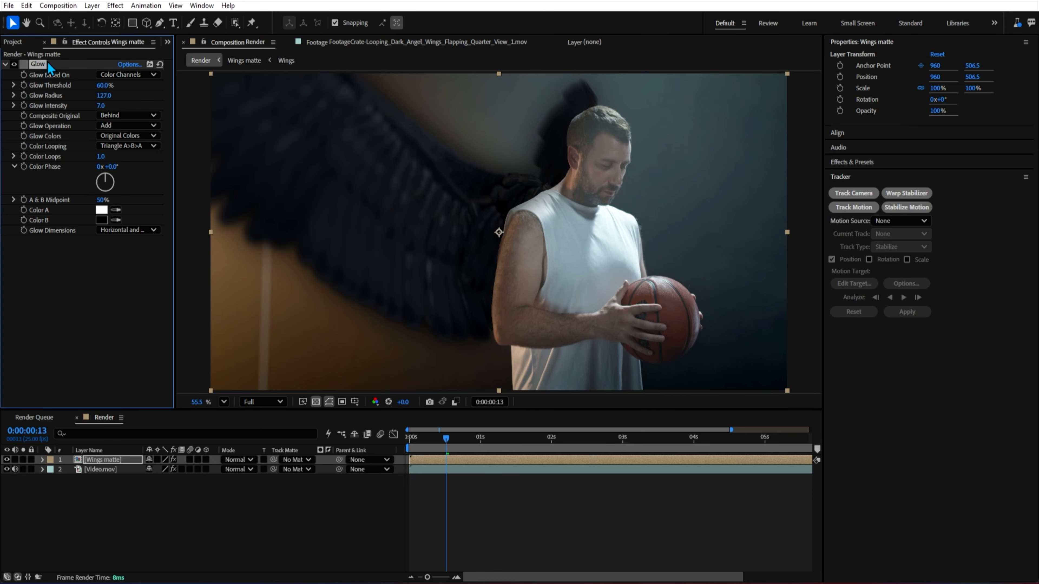
Step: Remove the Glow effect from the Wings matte layer and, after comparing Add, Screen and Linear Dodge, set its blending mode to Classic Color Dodge
key("Delete")
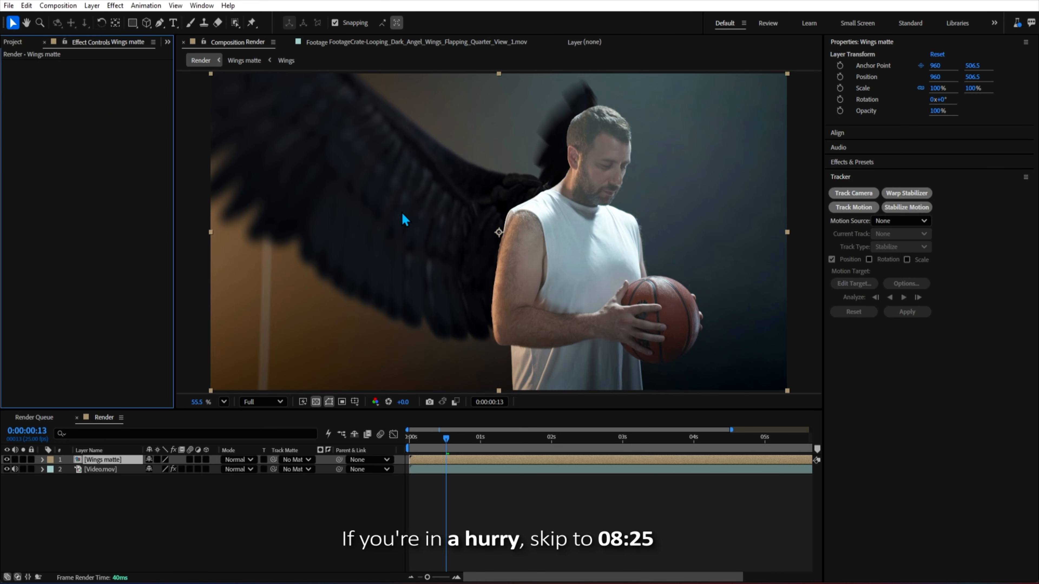
left_click(232, 460)
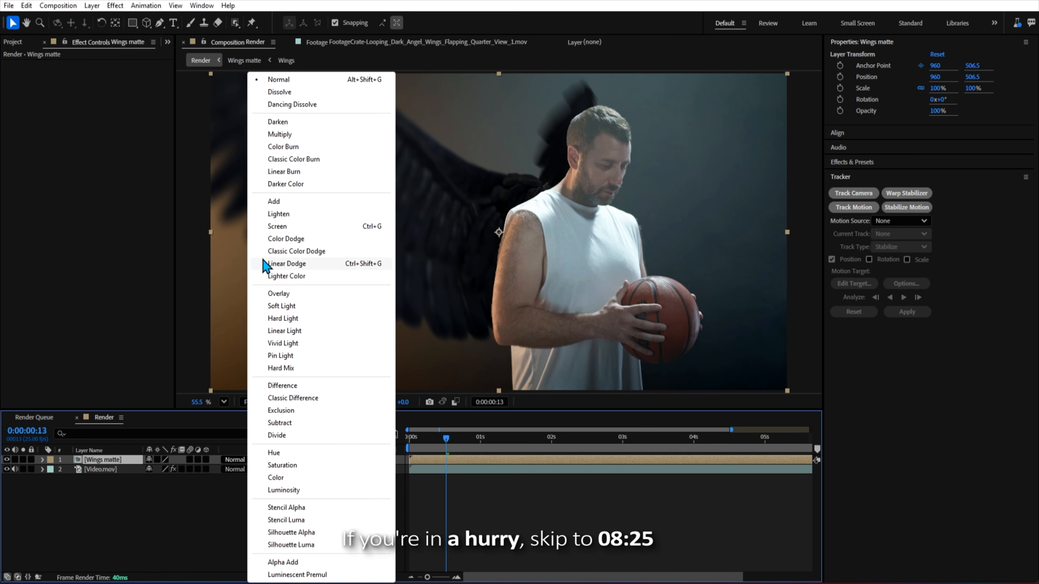
left_click(284, 203)
left_click(235, 460)
left_click(270, 452)
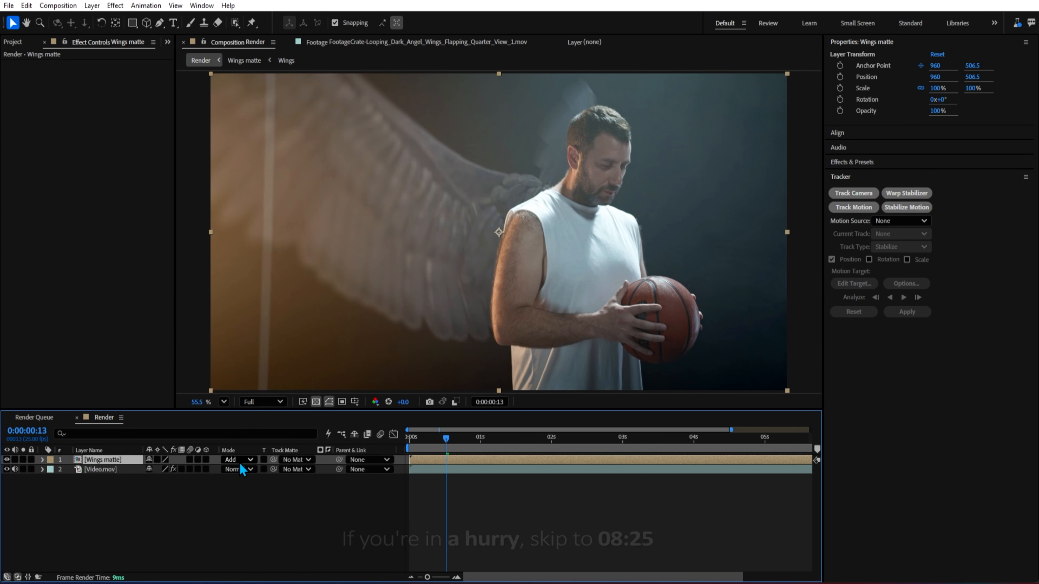
left_click(236, 460)
left_click(278, 225)
left_click(231, 460)
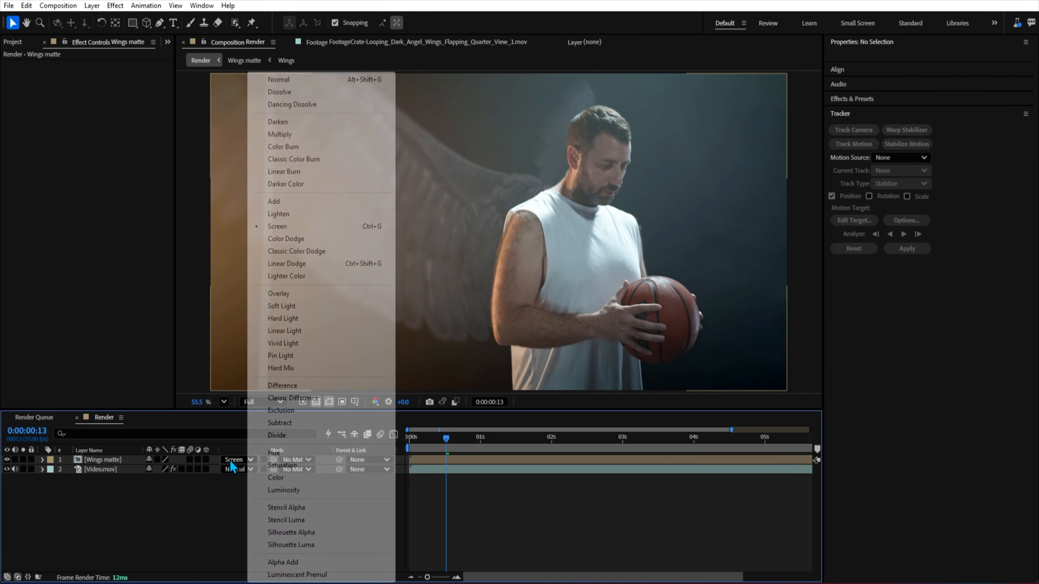
left_click(281, 265)
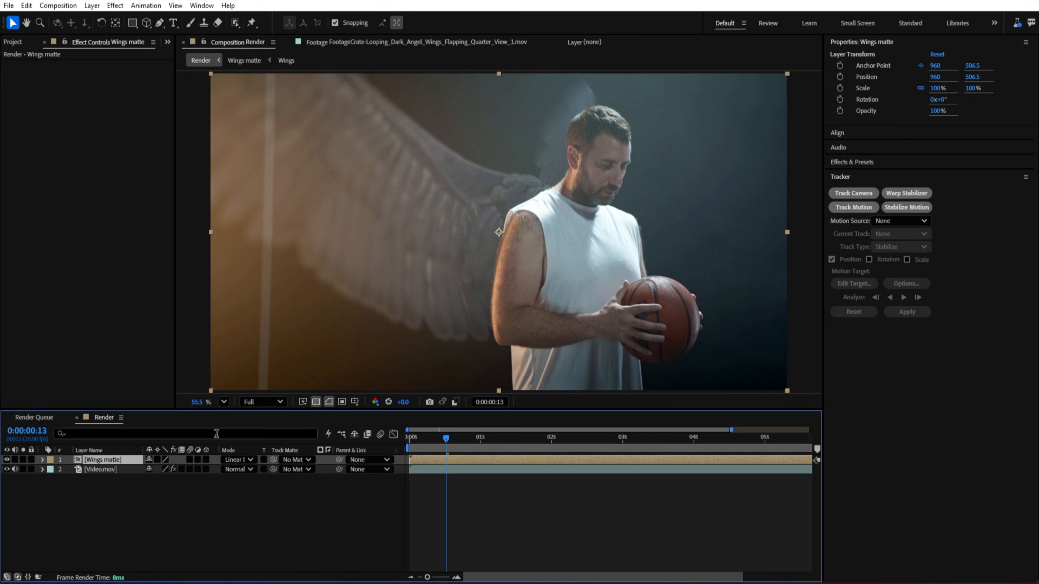
left_click(232, 460)
left_click(297, 251)
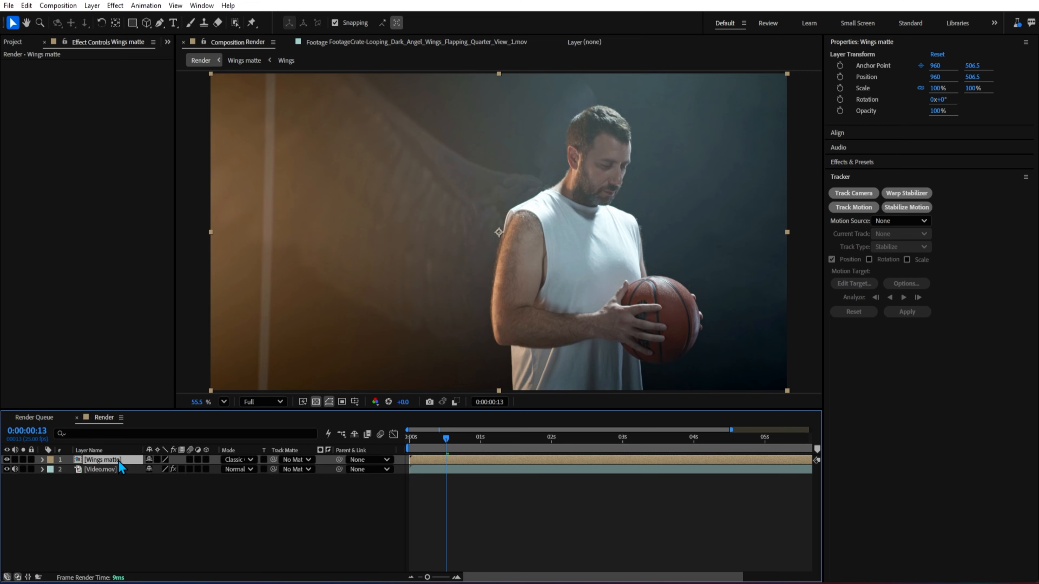
Step: Apply Curves to the Wings matte layer, strongly raise the RGB curve to brighten the wings, and check another frame
key("ctrl+space")
type("cur")
key("Return")
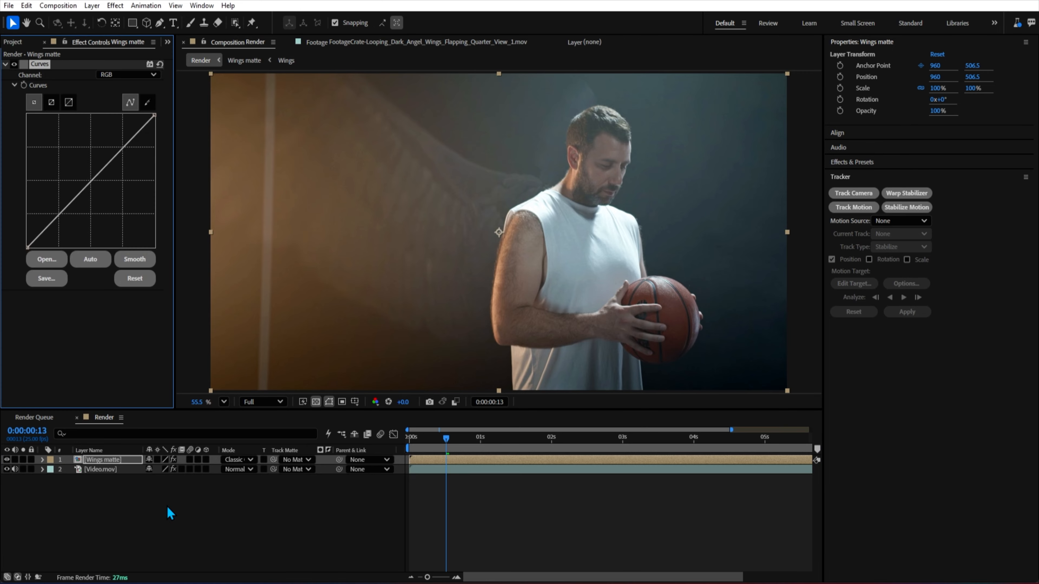
left_click_drag(89, 181, 62, 154)
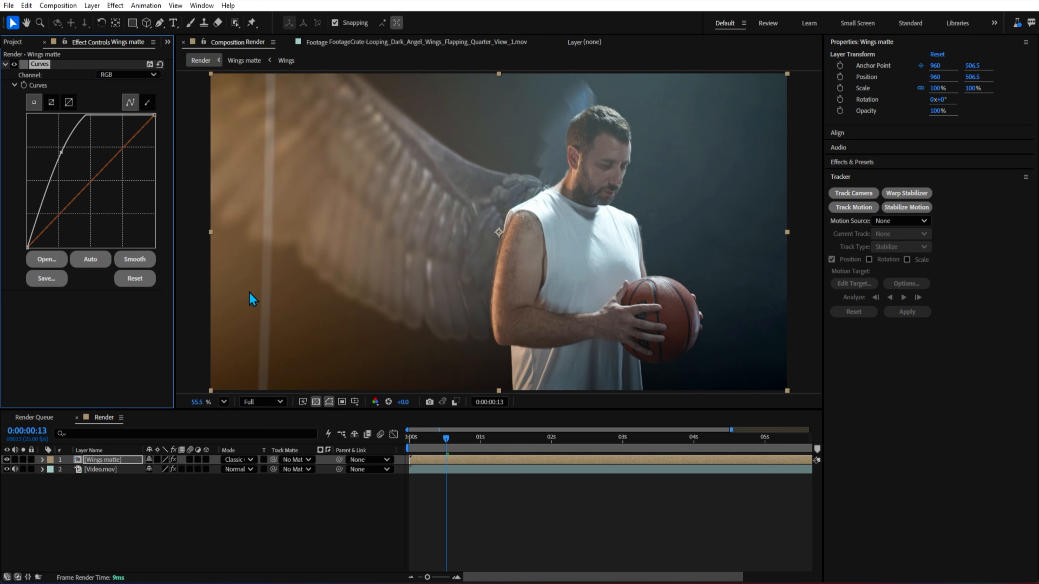
mouse_move(524, 440)
left_mouse_down()
mouse_move(540, 439)
mouse_move(524, 439)
left_mouse_up()
left_click(500, 442)
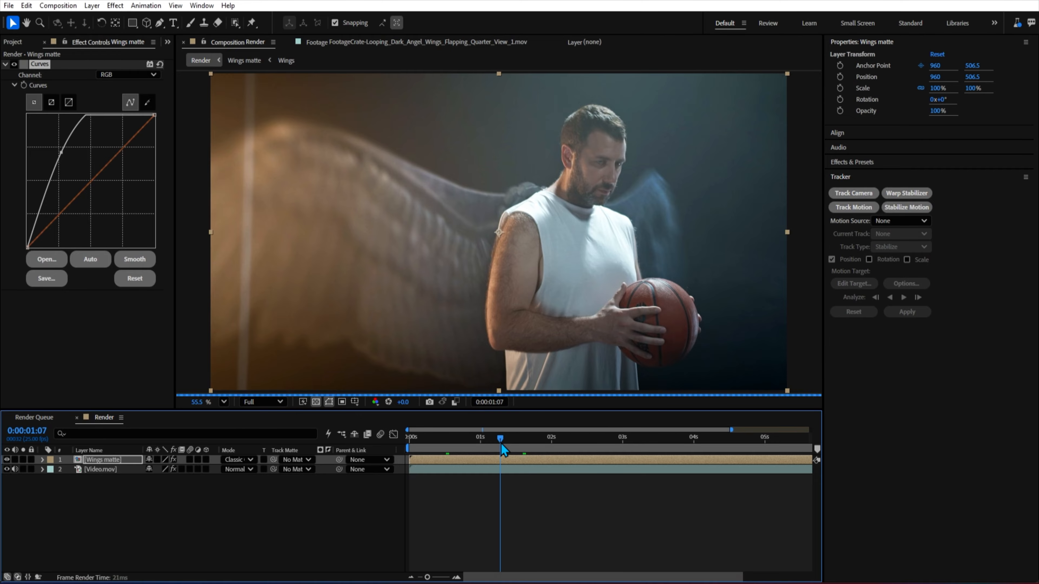
scroll(628, 229, "up", 3)
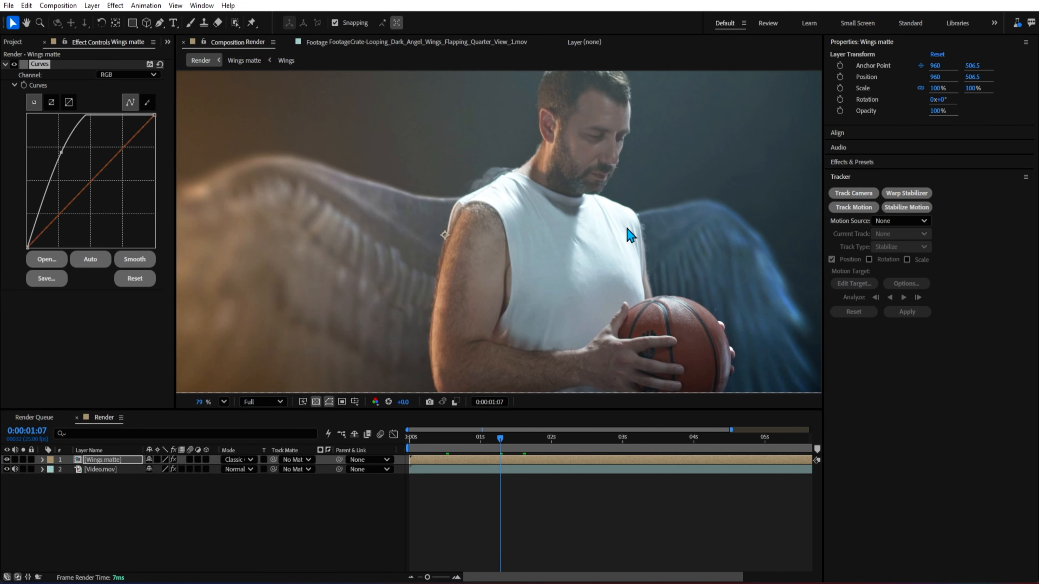
Step: Apply Glow to the Wings matte layer with threshold 42.8% and radius 339, and check it over several frames
key("ctrl+space")
type("glow")
key("Return")
left_click_drag(101, 298, 215, 306)
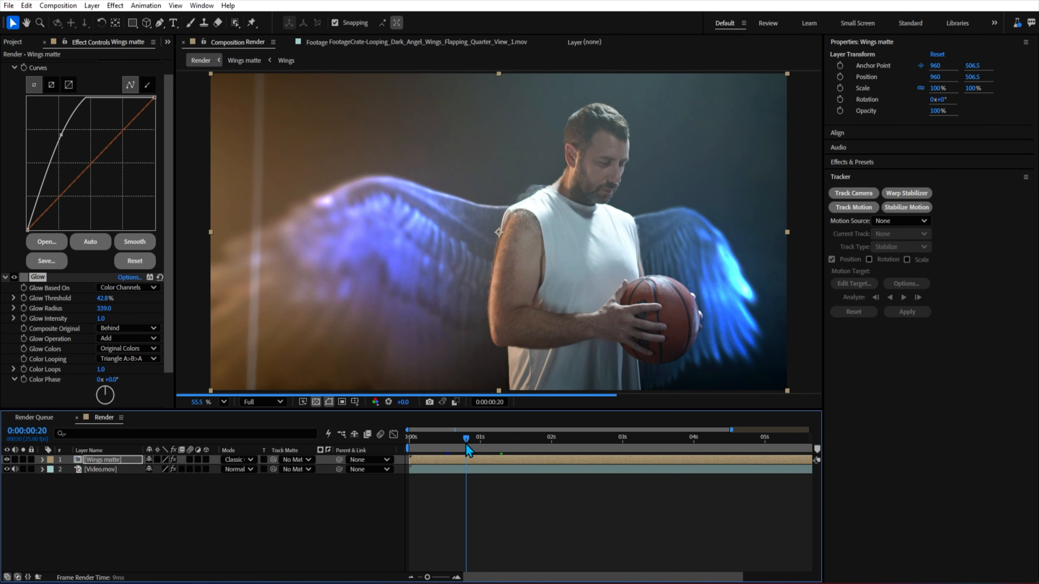
left_click_drag(466, 444, 497, 443)
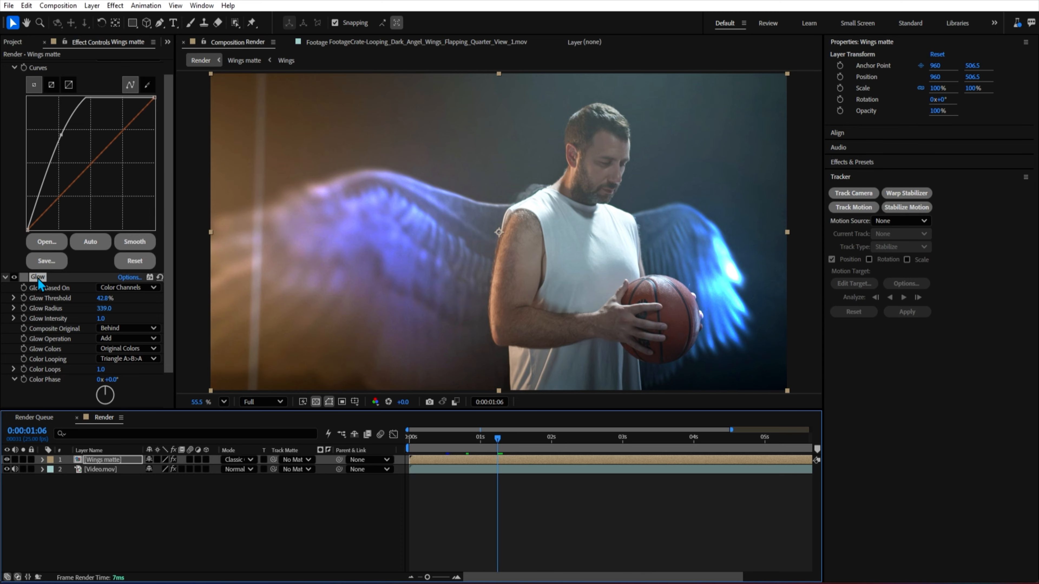
Step: Switch the project color depth to 16 bpc for comparison and return it to 32 bpc
left_click(15, 42)
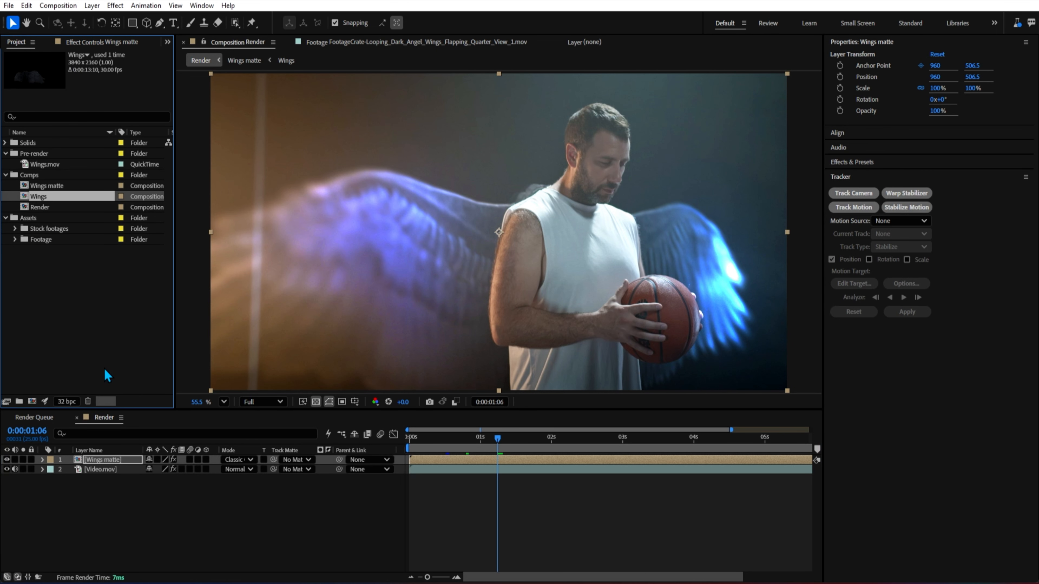
left_click(65, 405, "alt")
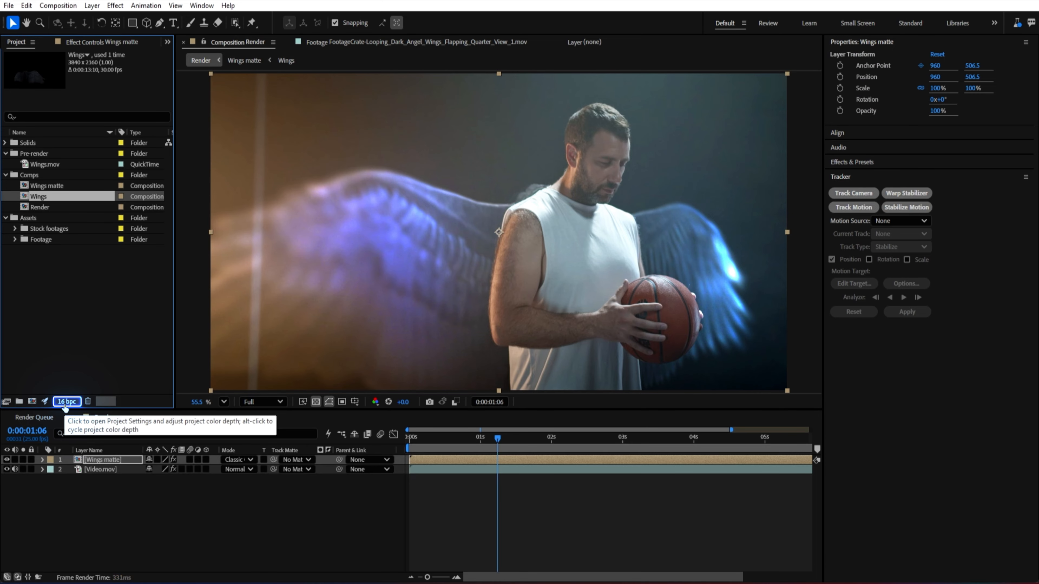
left_click(65, 405, "alt")
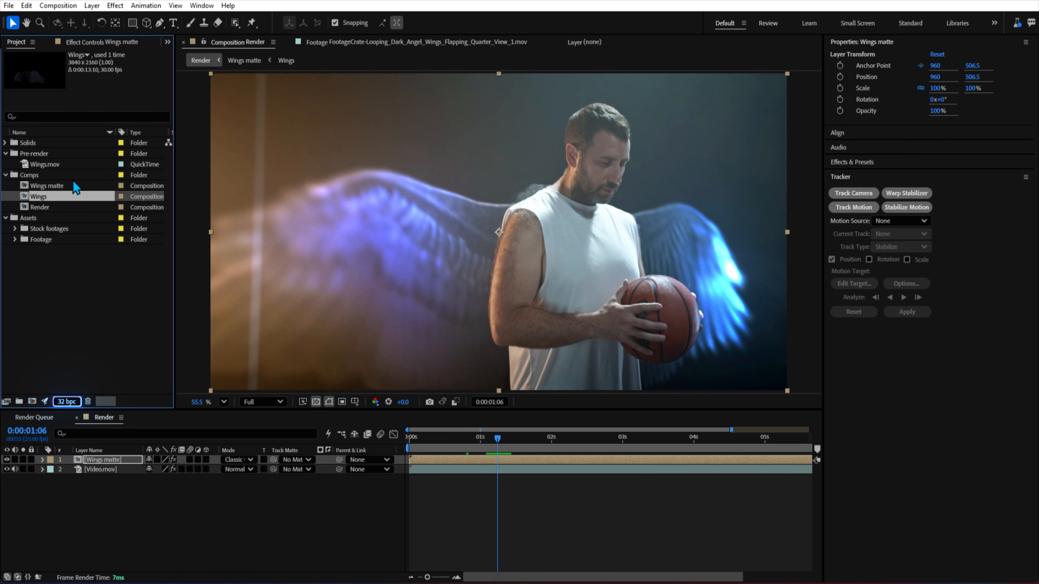
Step: Adjust the Wings matte layer's Glow to threshold 21.2%, radius 446 and intensity 0.3, checking it at other frames
left_click(82, 43)
left_click_drag(84, 319, 101, 298)
left_click(162, 316)
left_click_drag(450, 439, 596, 455)
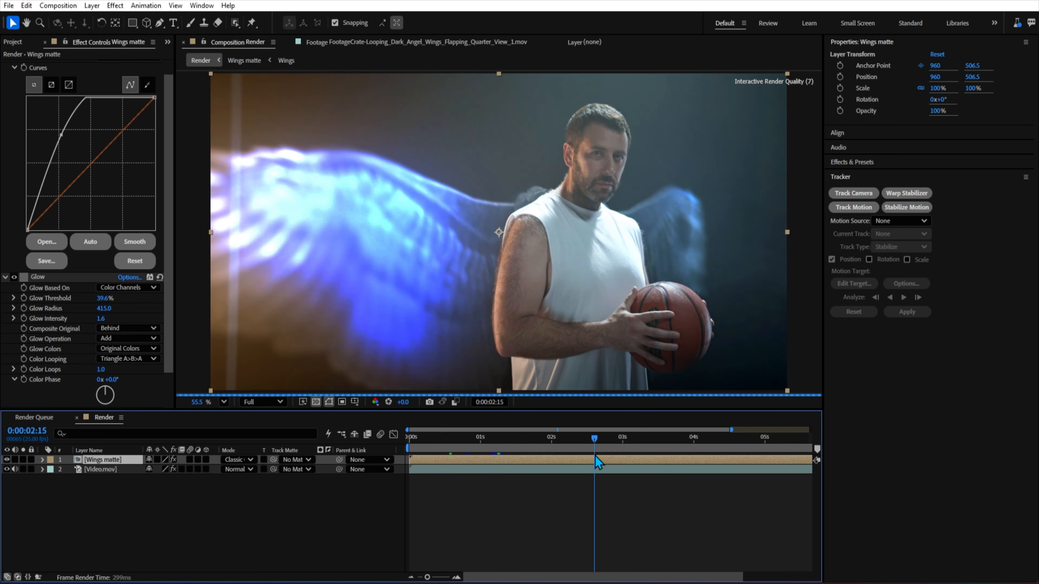
left_click_drag(105, 298, 145, 310)
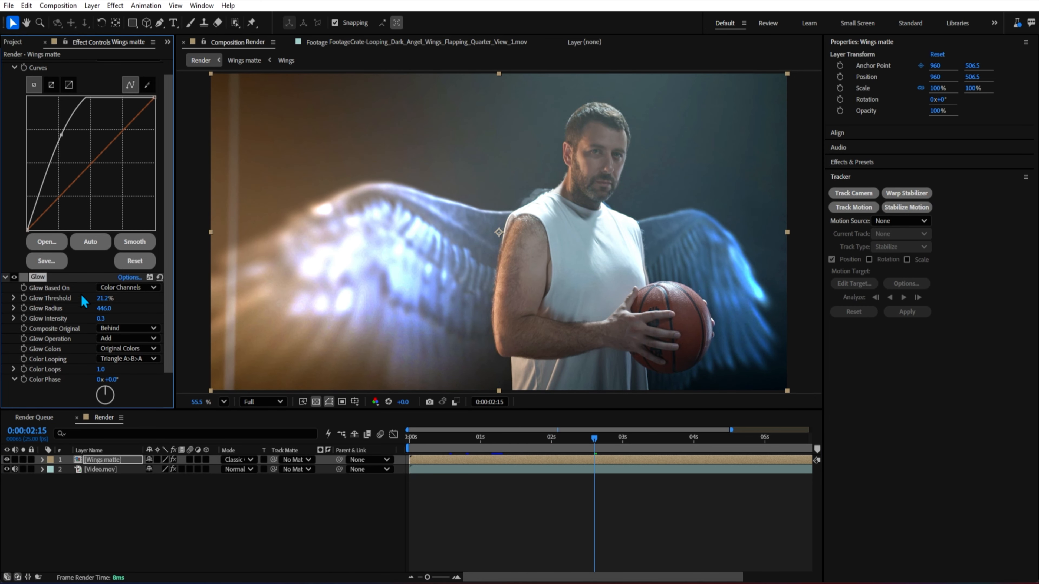
left_click(84, 300)
Step: Add a second Glow to the Wings matte layer with threshold 0%, radius 515 and intensity 0.0
left_click(6, 277)
left_click(4, 64)
key("ctrl+space")
type("glow")
key("Return")
left_click_drag(104, 117, 392, 131)
left_click_drag(104, 106, 29, 108)
left_click_drag(101, 127, 84, 126)
Step: Add a third Glow to the Wings matte layer with radius 297 and intensity 0.0
key("ctrl+space")
type("glow")
key("Return")
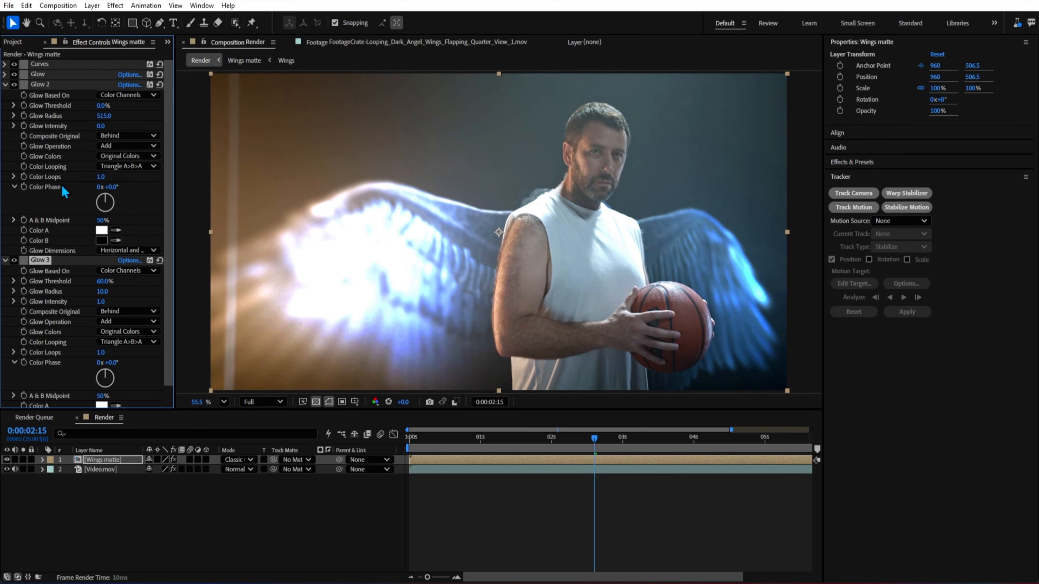
left_click_drag(87, 298, 19, 305)
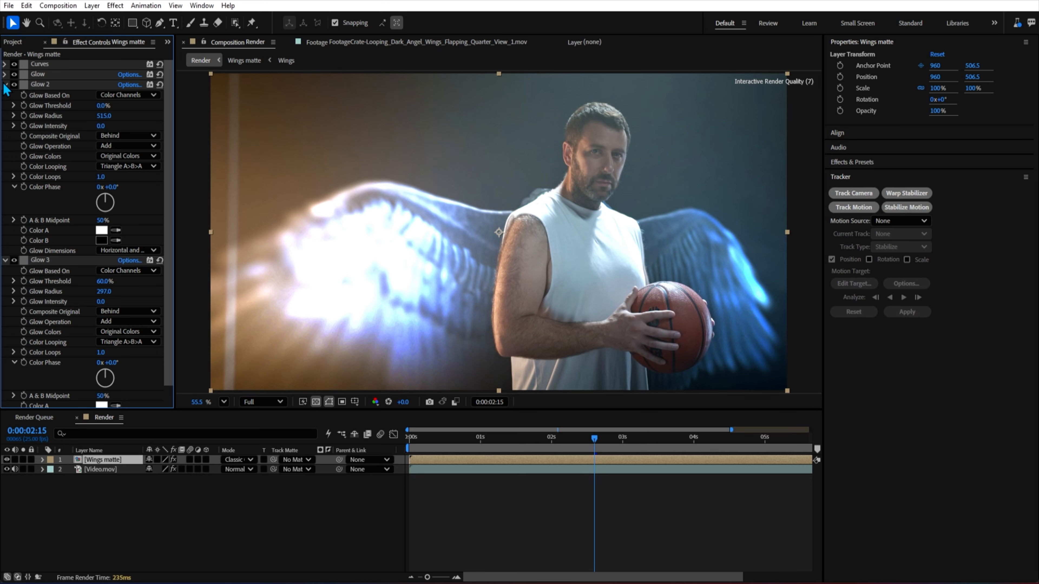
Step: Remove all three Glow effects from the Wings matte layer, keeping only Curves
left_click(5, 84)
left_click(4, 95)
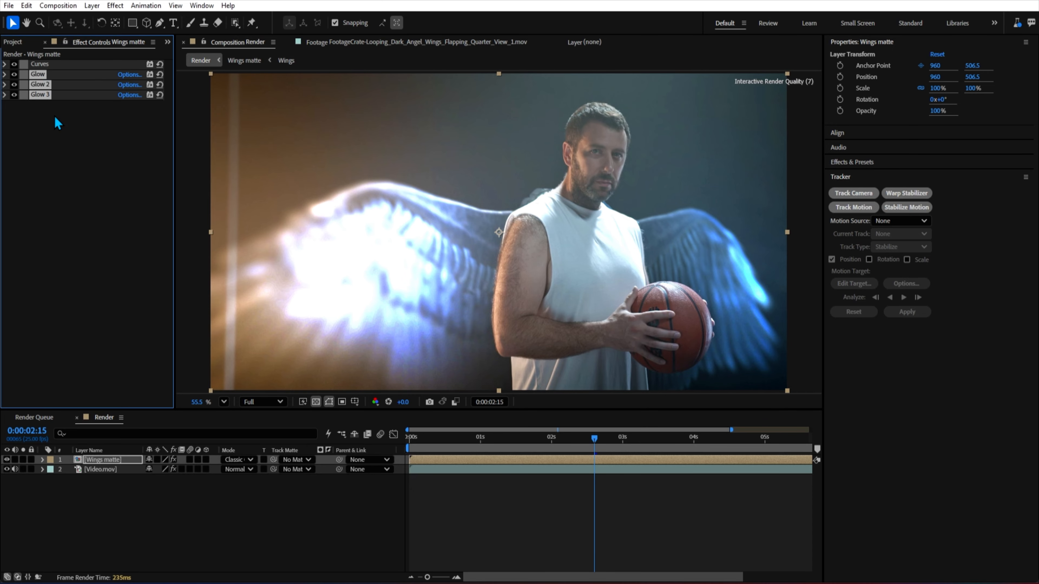
key("Delete")
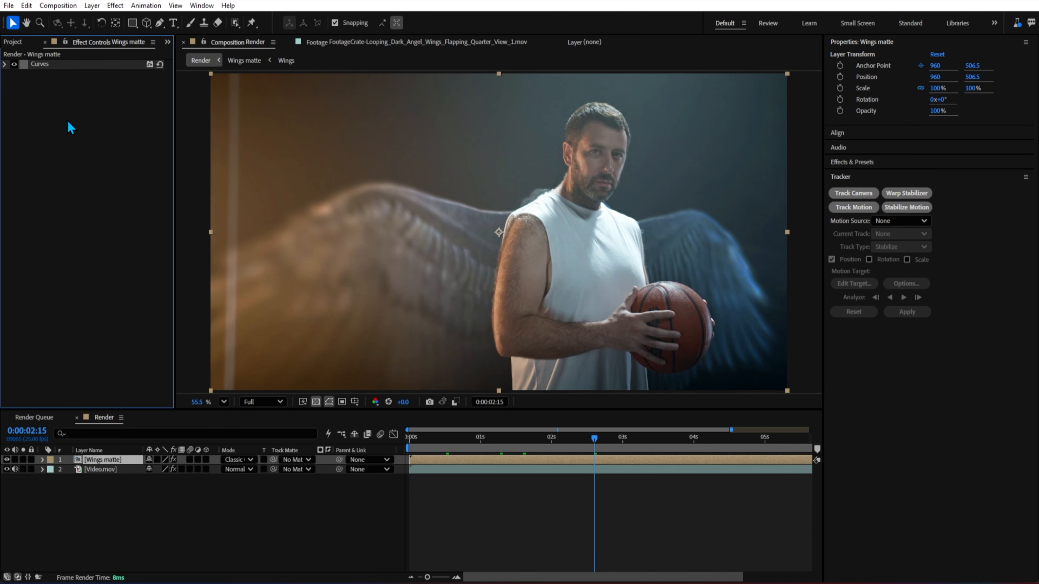
Step: Apply the AfterGlow preset to the Wings matte layer and collapse its effects, leaving the AfterGlow Controls expanded
key("ctrl+space")
type("aft")
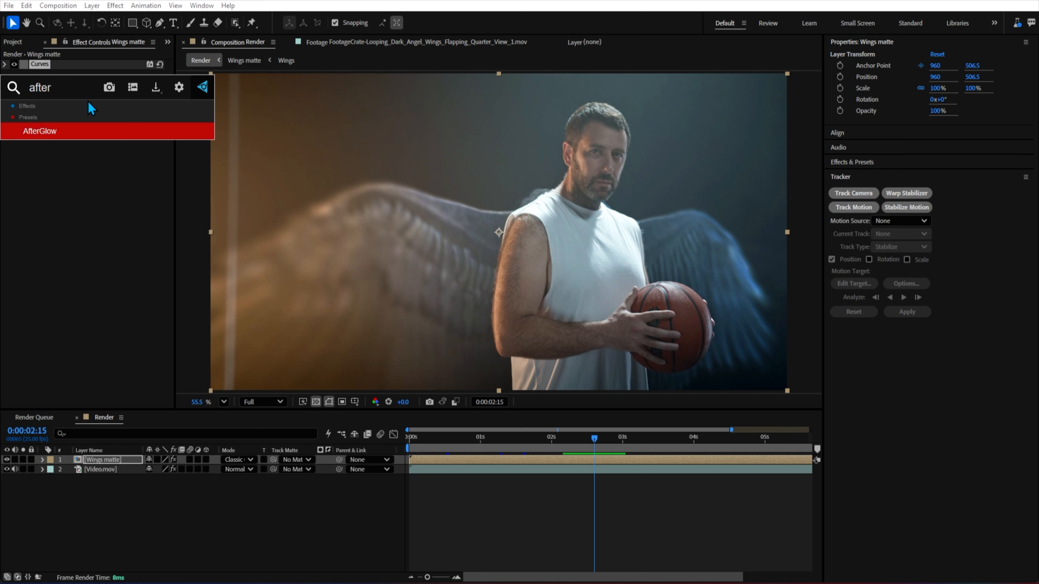
key("Return")
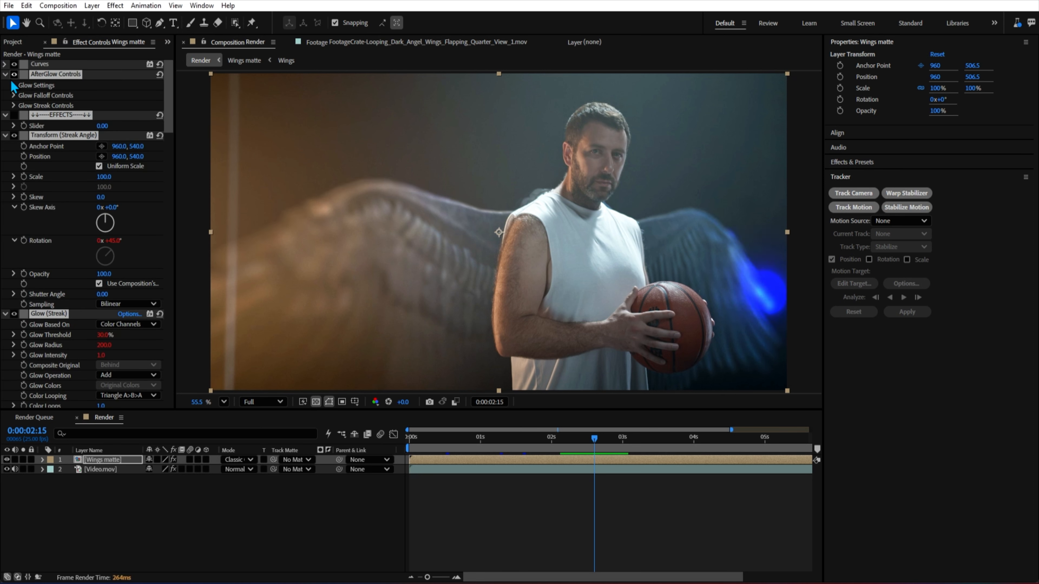
left_click(5, 75, "ctrl")
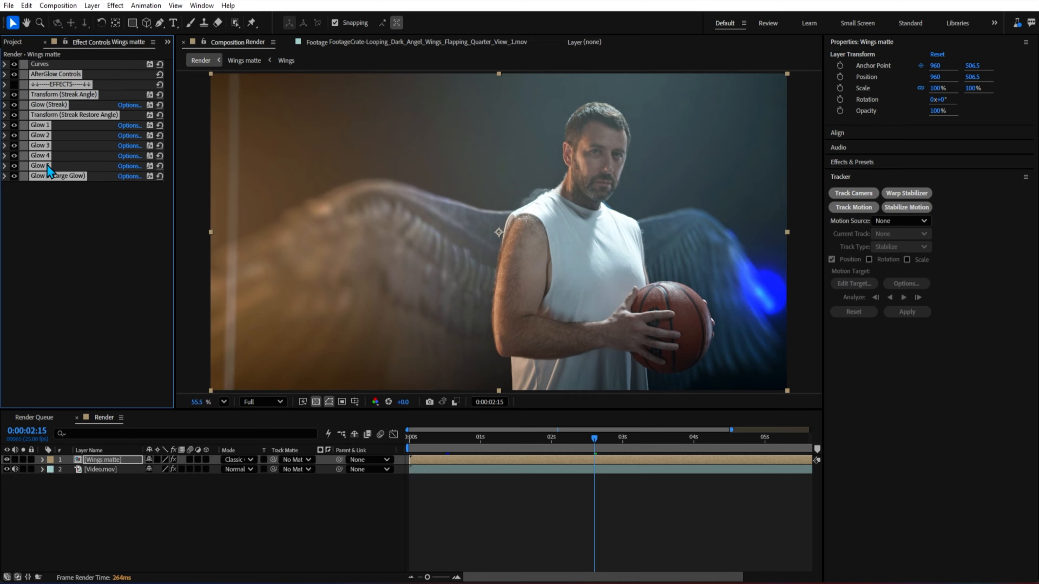
left_click(47, 200)
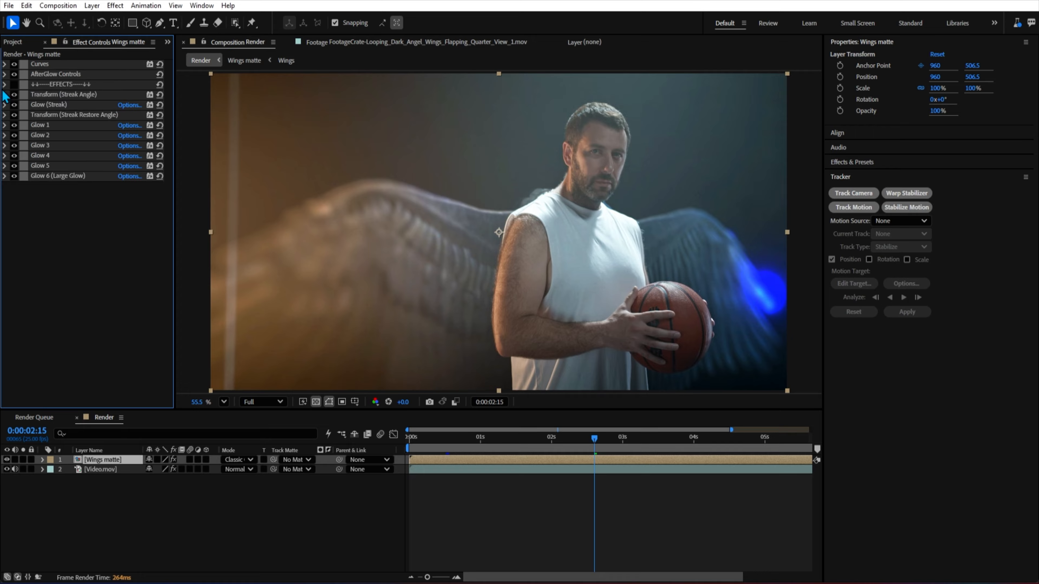
left_click(5, 75)
Step: Cycle the project color depth back around to 32 bpc and save the project
left_click(13, 42)
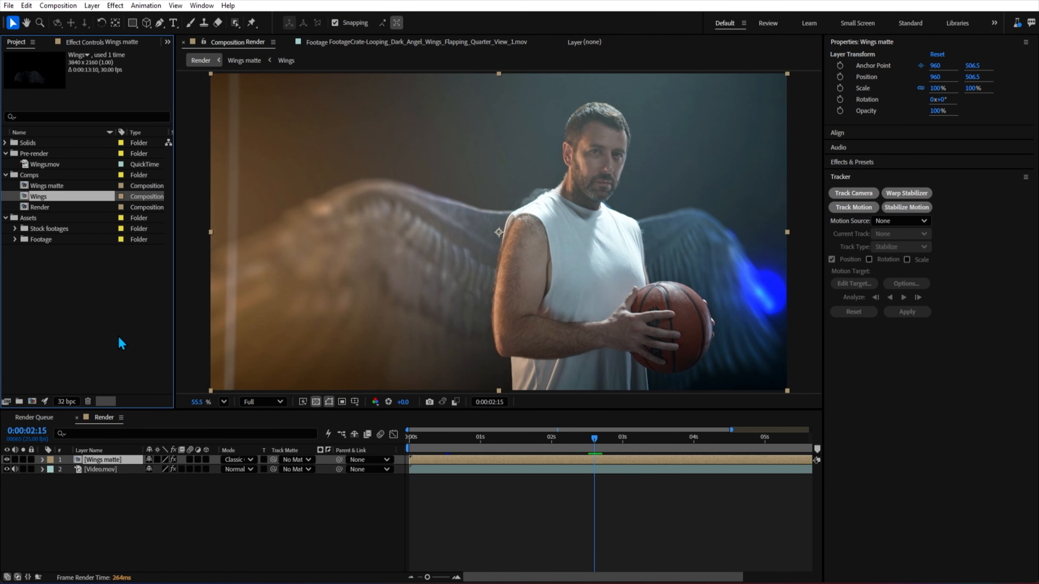
left_click(73, 403, "alt")
left_click(72, 403, "alt")
left_click(72, 403, "alt")
key("ctrl+s")
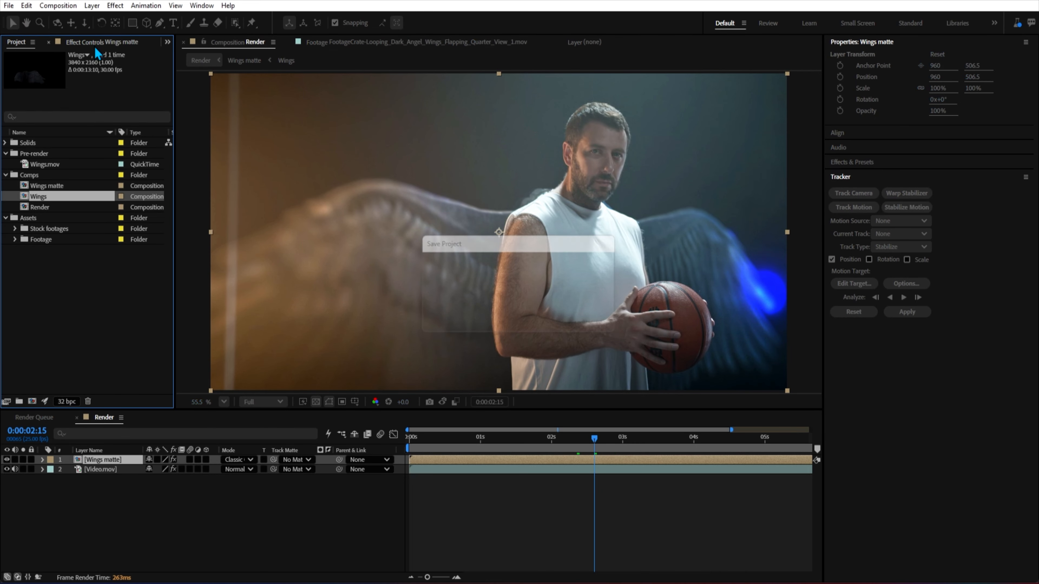
Step: In the AfterGlow glow settings, set the threshold to 36%, the radius to 31 and the intensity to 0.20
left_click(100, 43)
left_click(14, 85)
mouse_move(102, 117)
left_mouse_down()
mouse_move(116, 118)
mouse_move(79, 105)
mouse_move(116, 127)
left_mouse_up()
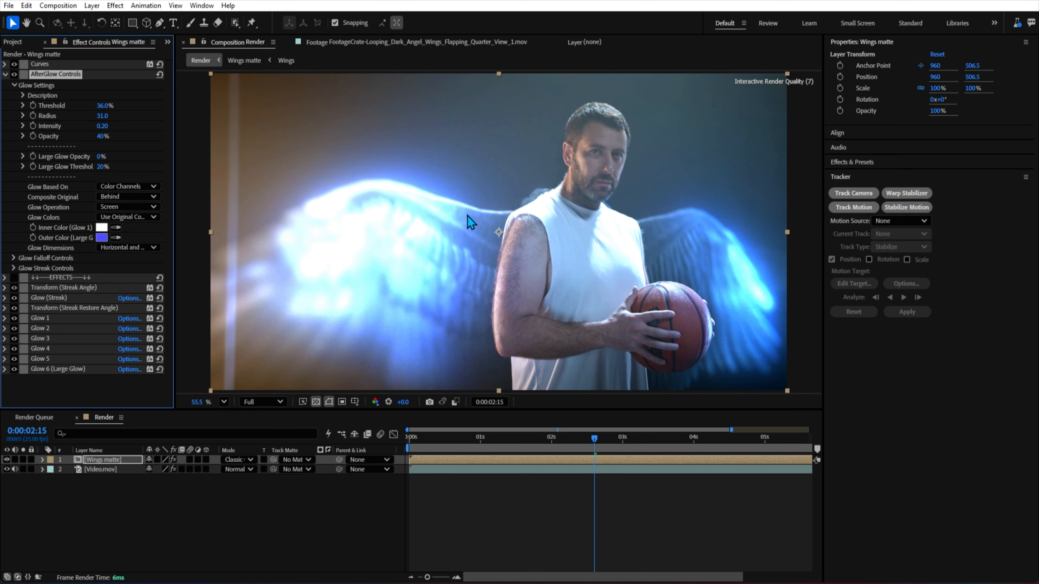
Step: Apply the Tint effect to the Wings matte layer below the AfterGlow effects
key("ctrl+space")
type("tint")
key("Return")
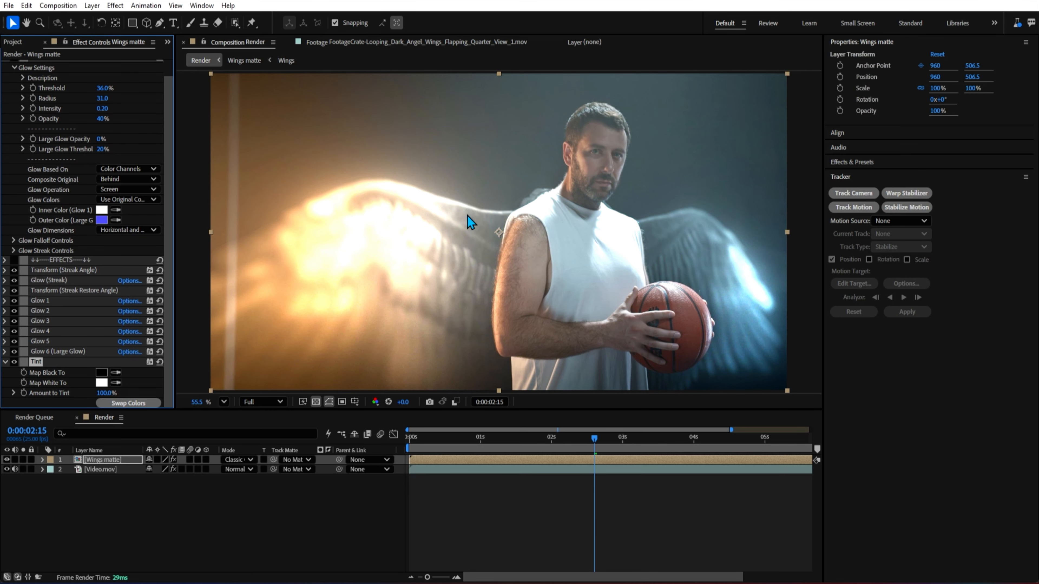
Step: Reduce the AfterGlow threshold to 22.5% and intensity to 0.09, and check the wings at other frames
scroll(126, 200, "up", 1)
left_click_drag(103, 105, 80, 131)
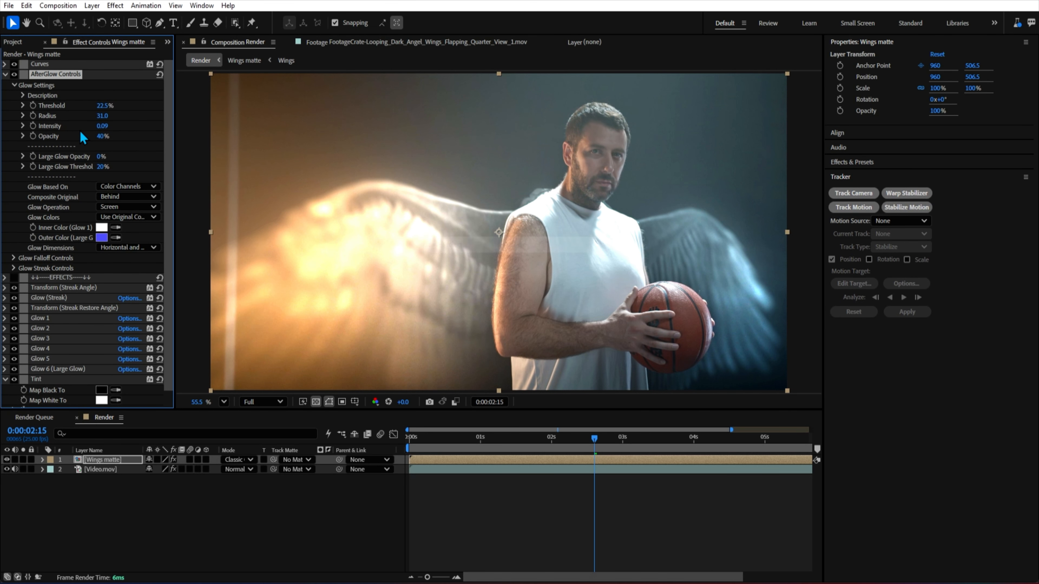
left_click(529, 443)
left_click_drag(528, 443, 440, 443)
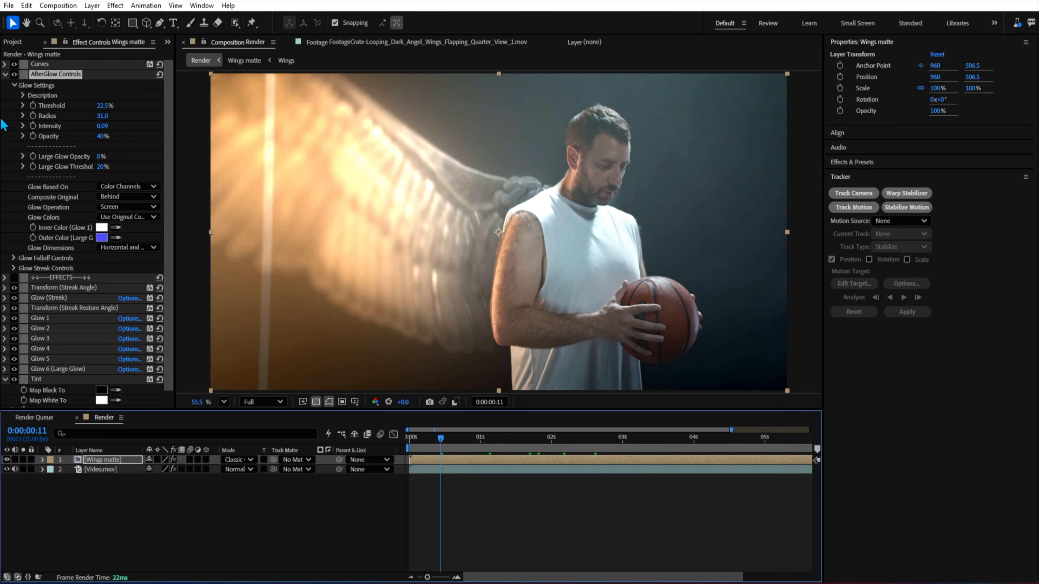
Step: Try the VC Color Vibrance effect on the Wings matte layer with the yellow color FFD800, and check the wings at other frames
left_click(5, 74)
left_click(5, 187)
key("ctrl+space")
key("Return")
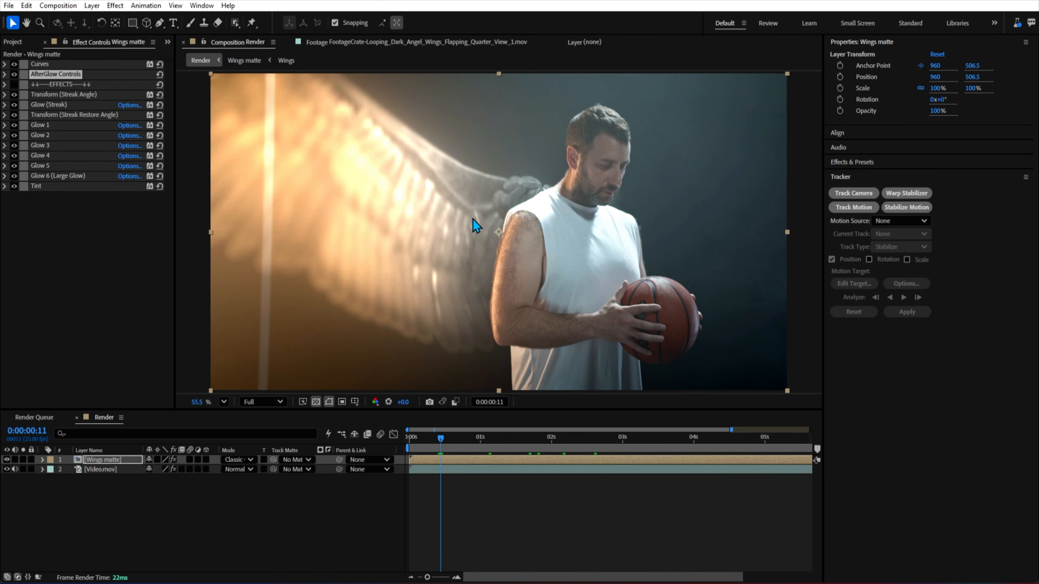
left_click(99, 258)
left_click(101, 206)
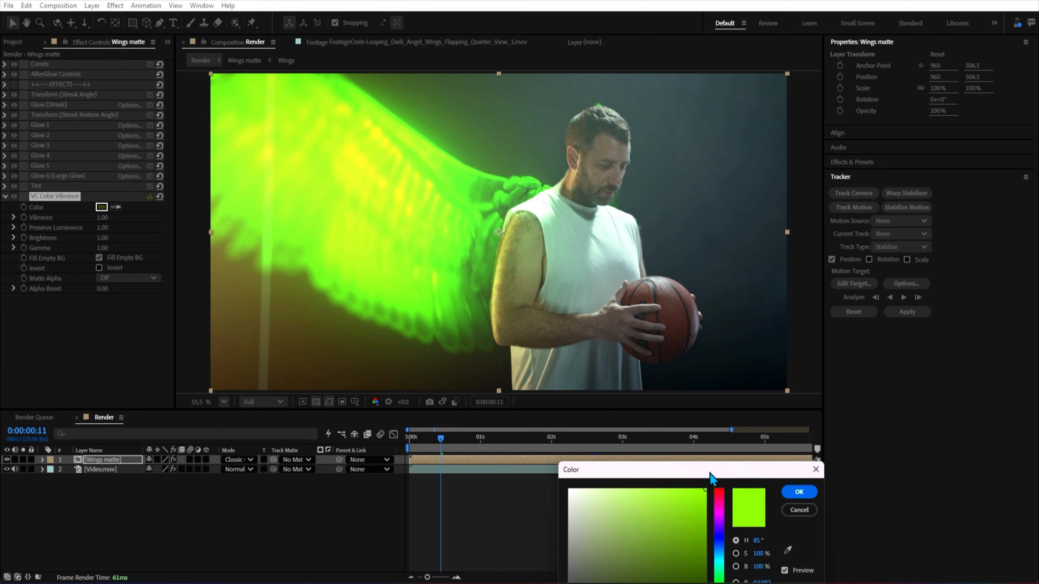
left_click(713, 498)
left_click_drag(713, 499, 715, 497)
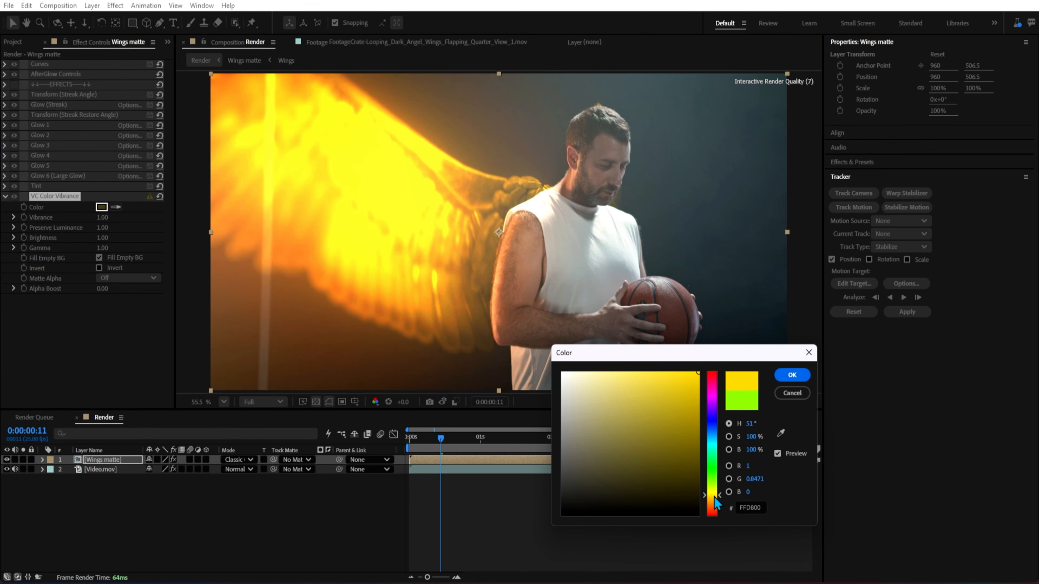
left_click(792, 376)
left_click_drag(100, 243, 94, 238)
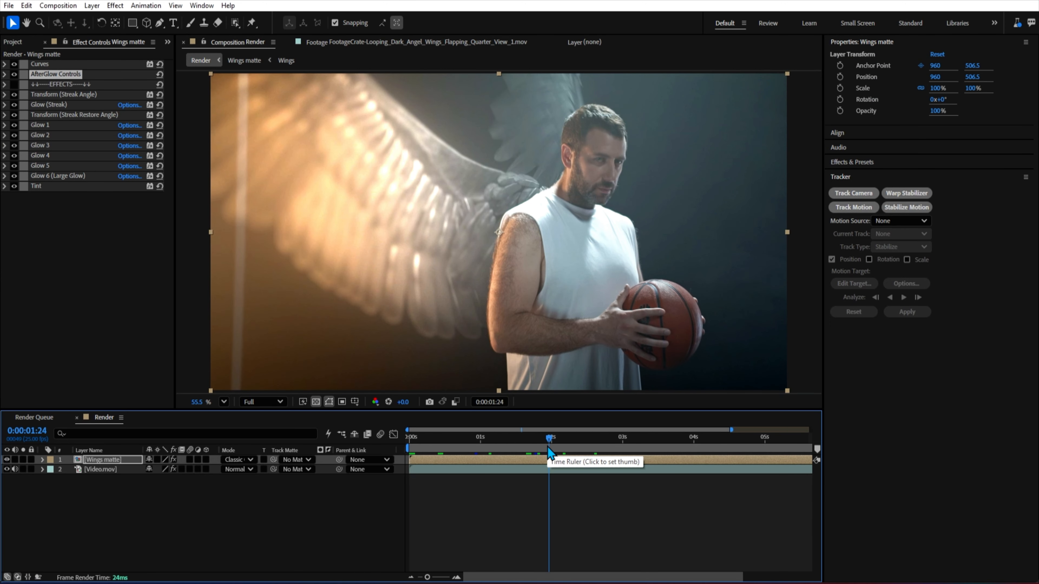
left_click_drag(548, 448, 574, 448)
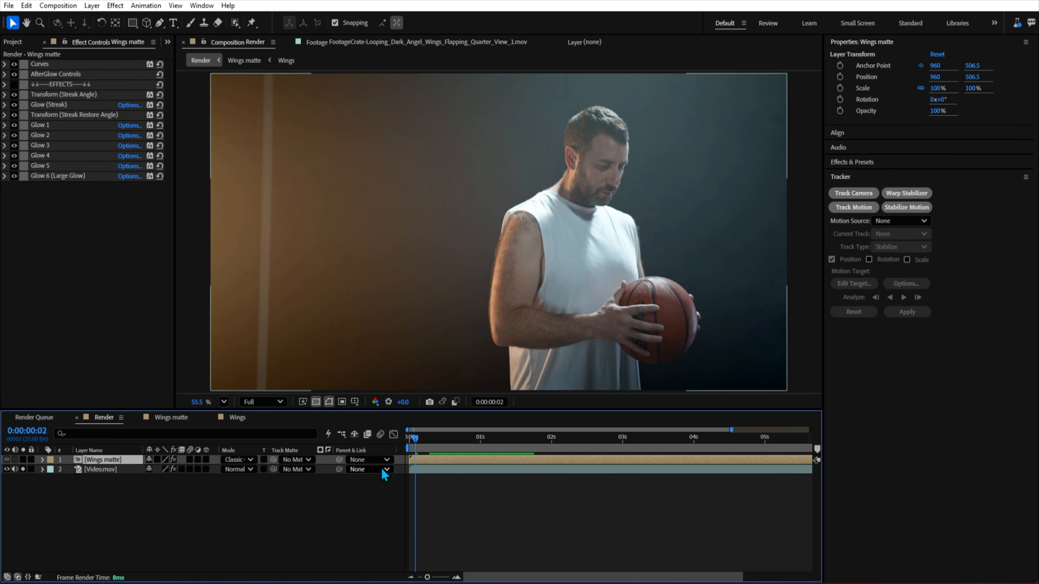
Step: Launch Mocha AE on the Video.mov layer from the first frame and track a second shape around the player's head
left_click_drag(413, 451, 410, 471)
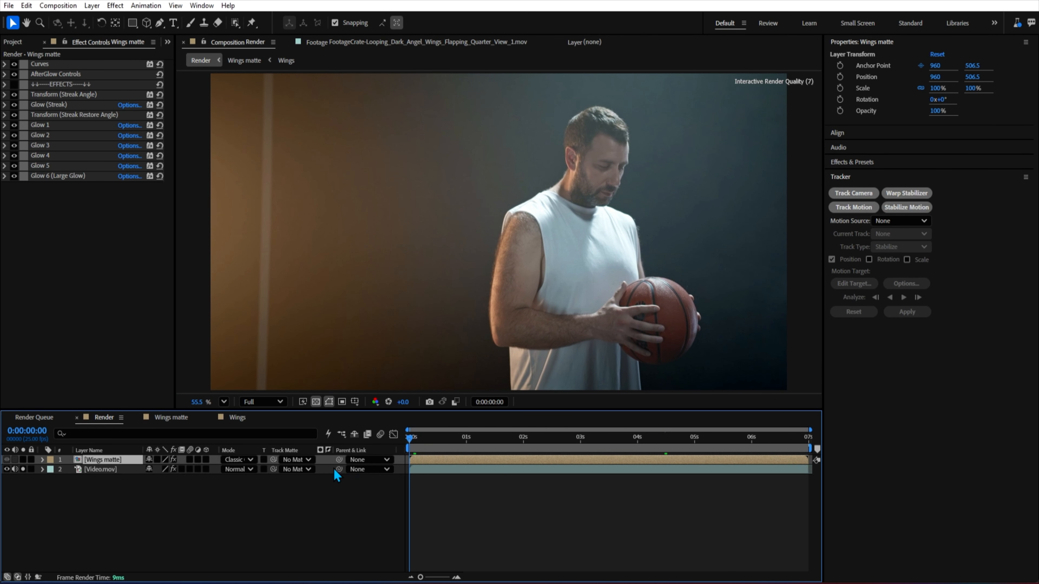
left_click(102, 469)
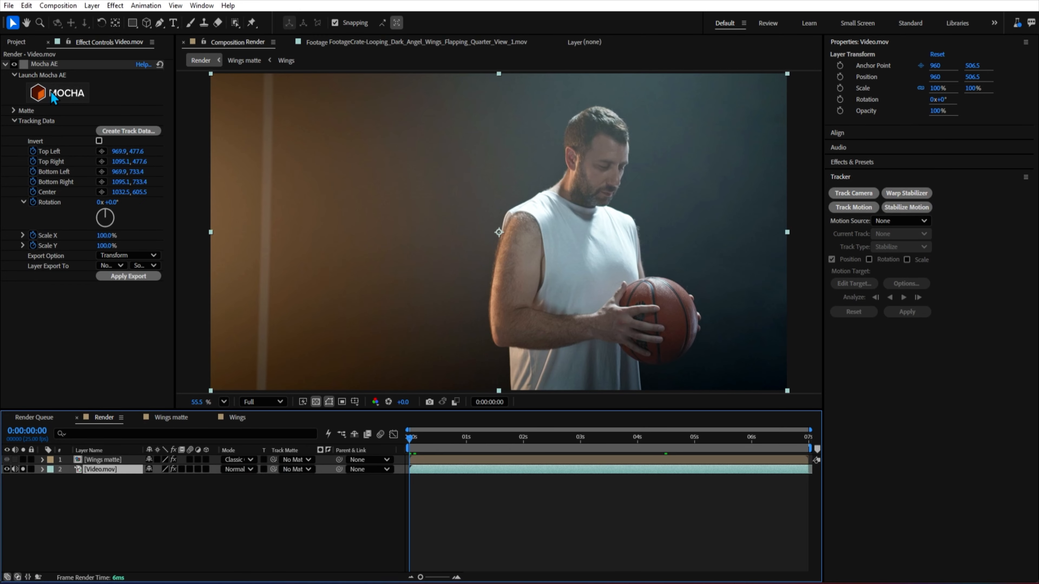
left_click(66, 93)
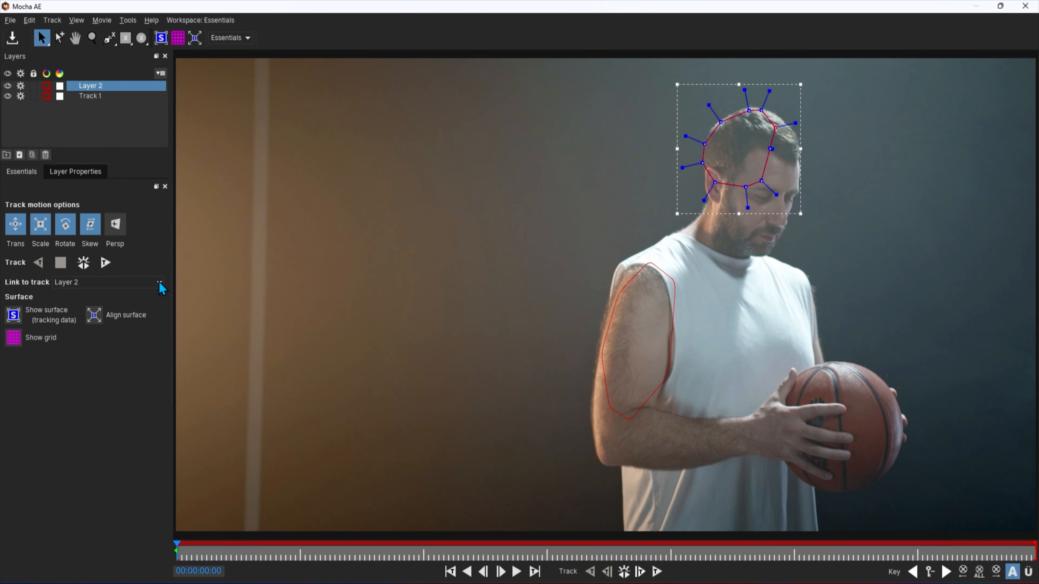
key("ctrl+t")
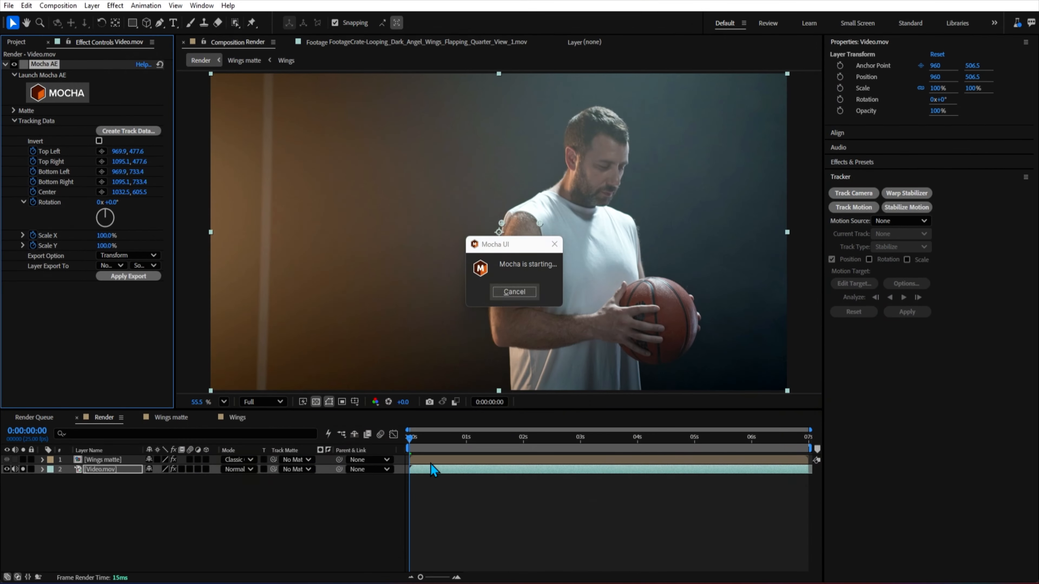
left_click(515, 291)
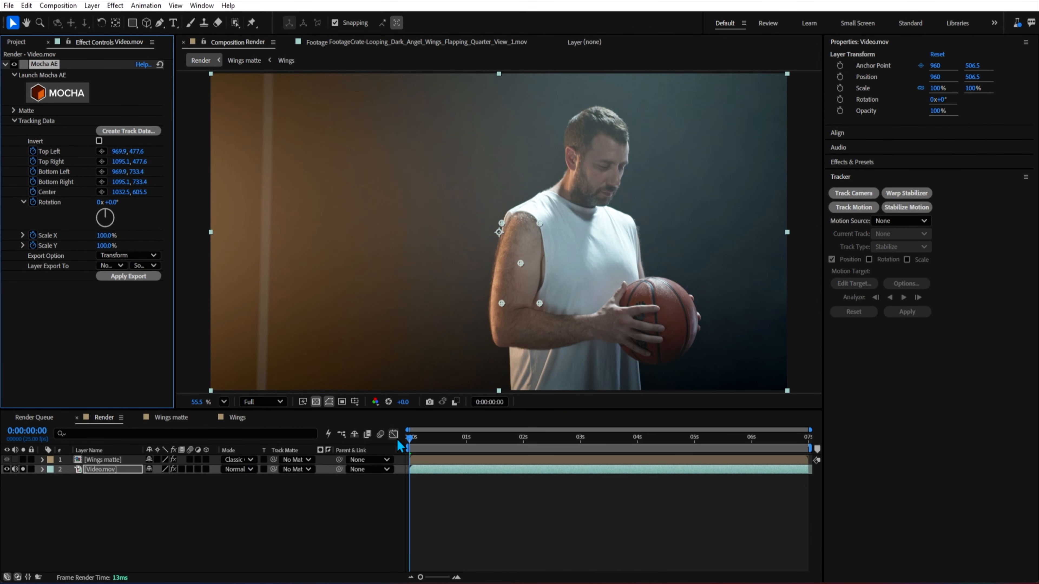
Step: Create the Mocha AE tracking data on Video.mov from the Track 2 layer
left_click(116, 132)
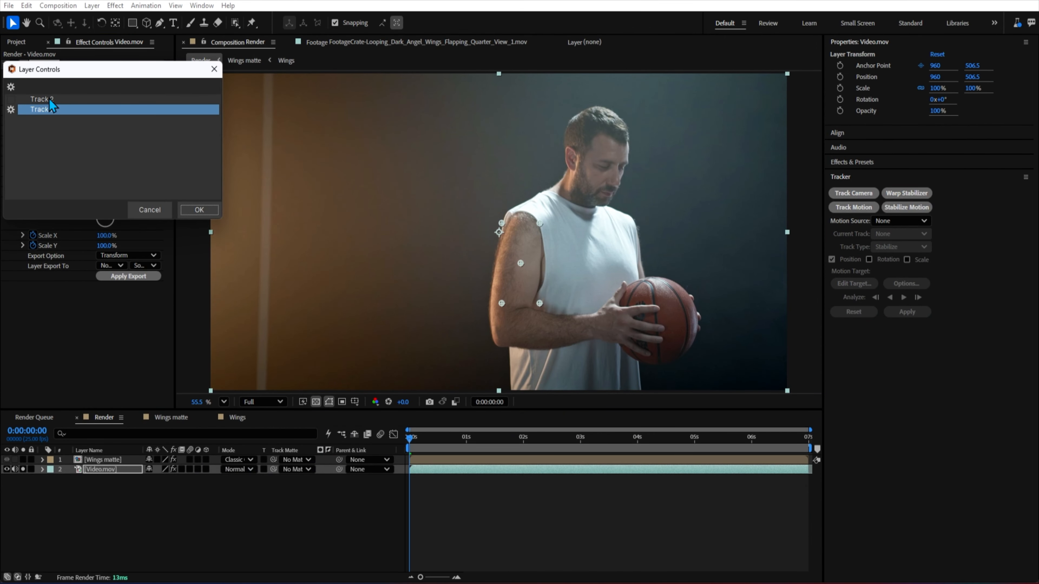
left_click(39, 100)
left_click(196, 210)
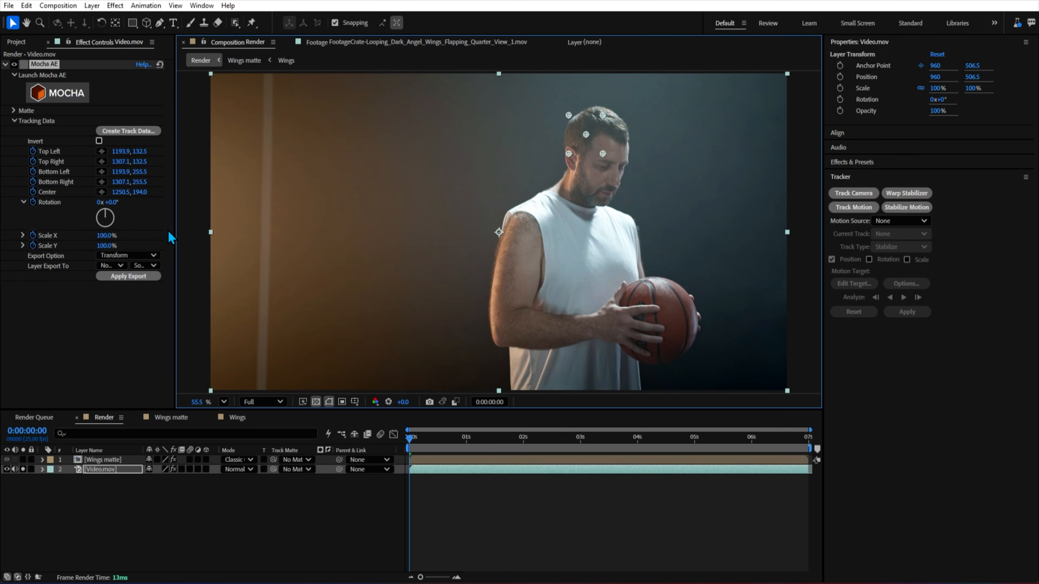
Step: Add a null object to the Render composition and rename it Track 2
right_click(130, 501)
mouse_move(236, 353)
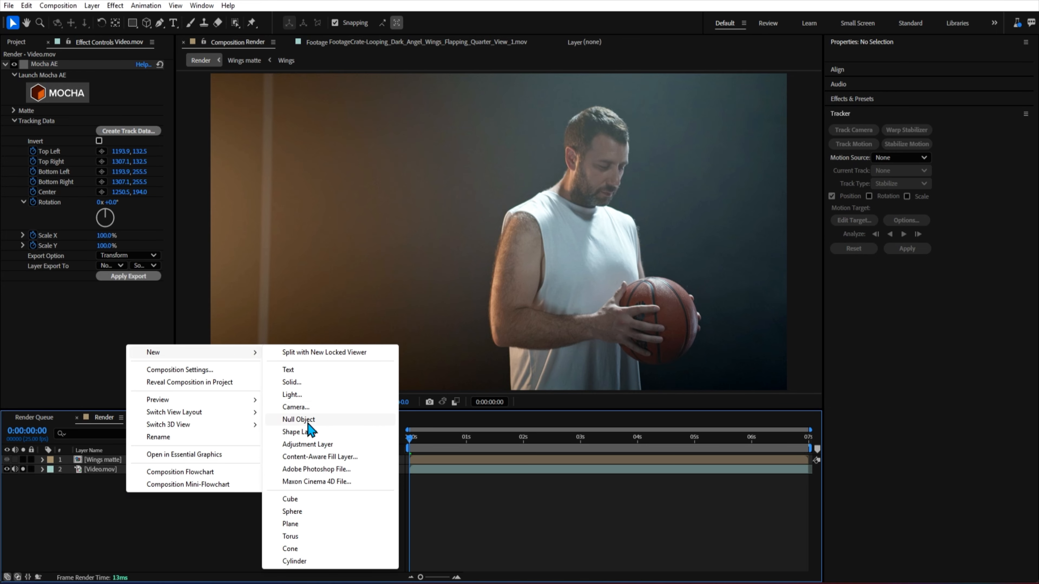
left_click(303, 422)
type("Track 2")
key("Return")
Step: Export the Mocha head track from Video.mov to the Track 2 null as Transform data, and check its motion
left_click(108, 479)
left_click(118, 257)
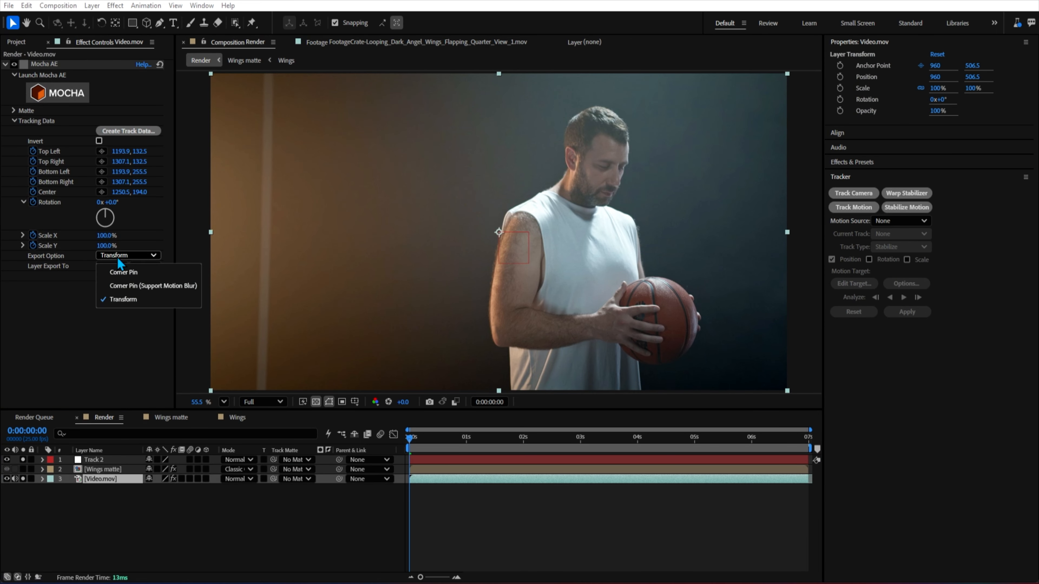
left_click(123, 299)
left_click(143, 276)
left_click(105, 460)
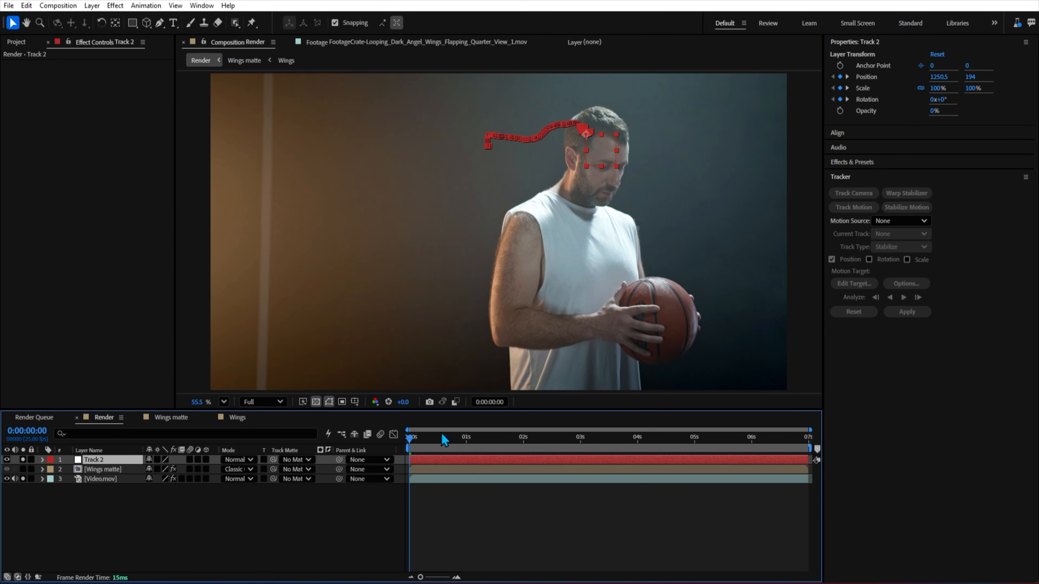
left_click_drag(442, 437, 405, 478)
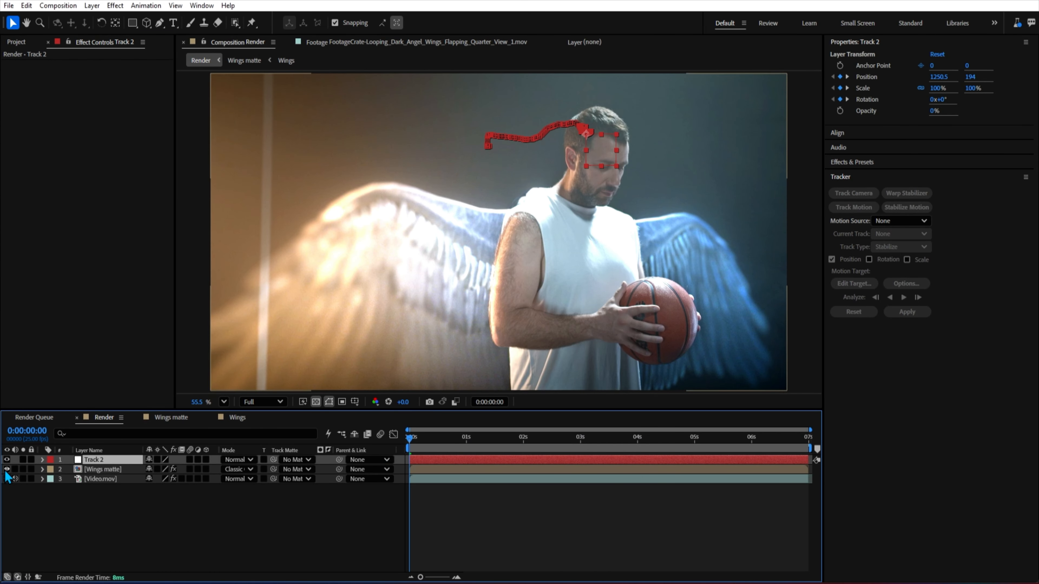
Step: Create a torus mesh layer, tilt it to about 49.2° and 7.8° orientation, and set its pipe radius to 5.9
right_click(140, 521)
mouse_move(195, 380)
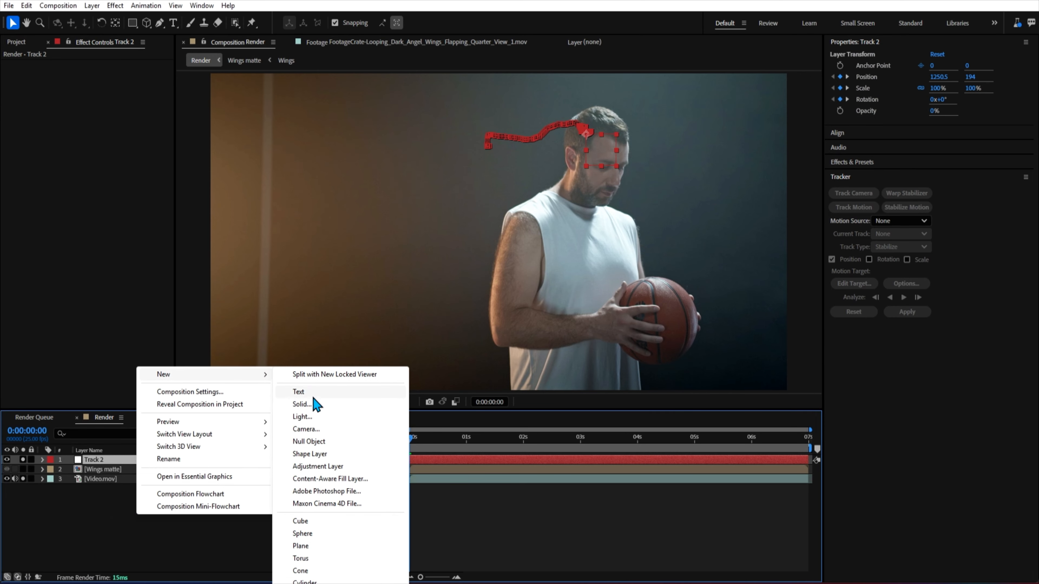
left_click(310, 558)
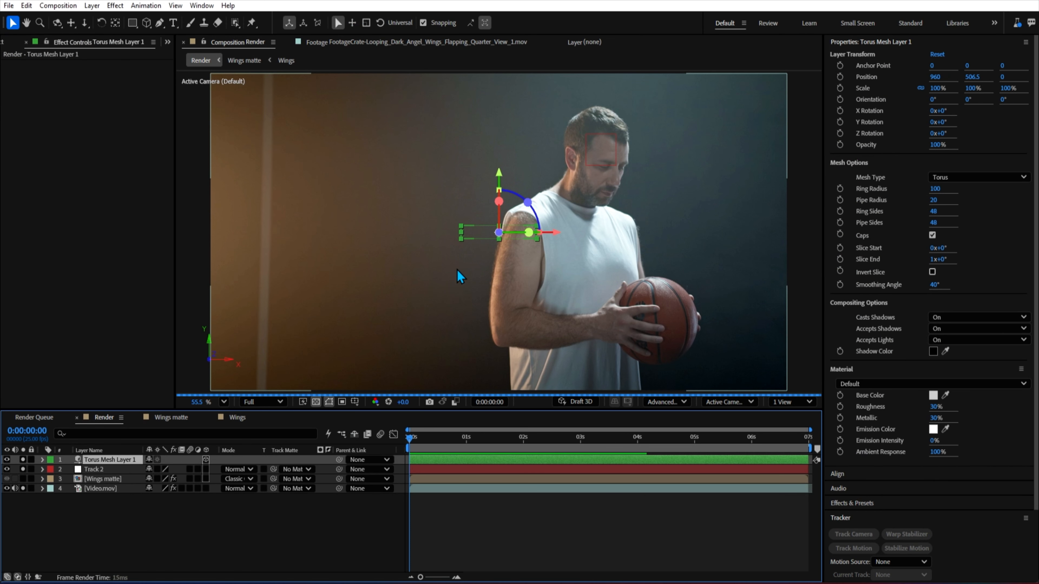
left_click_drag(499, 201, 523, 235)
scroll(498, 270, "up", 4)
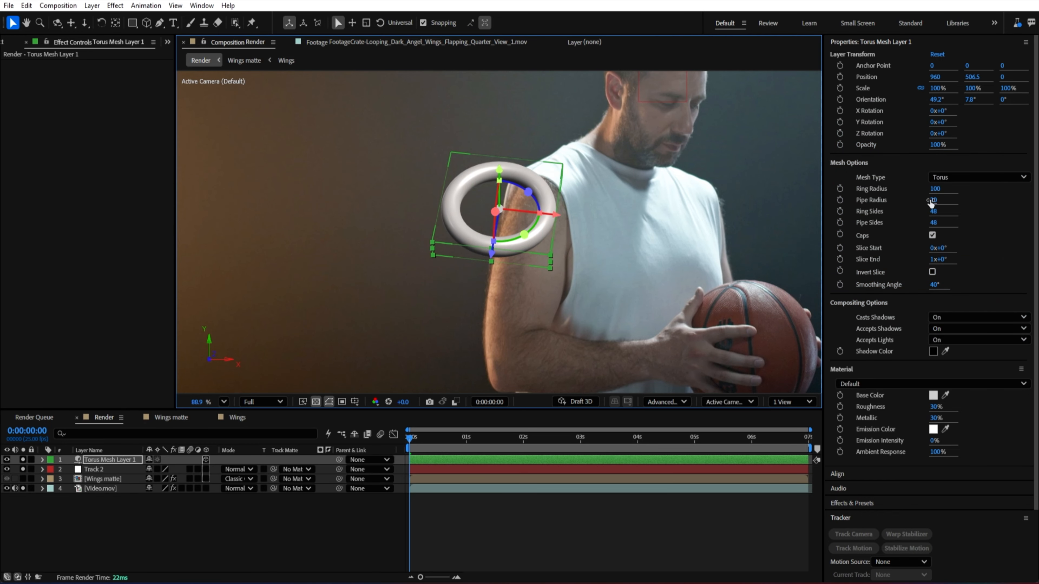
left_click_drag(931, 203, 907, 204)
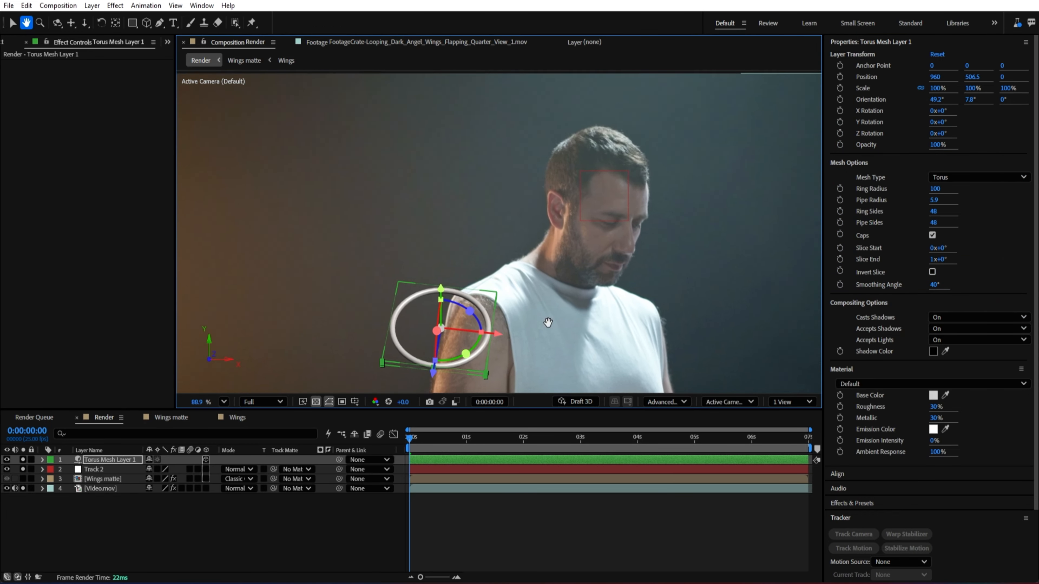
Step: Place the torus above the player's head at 87.2% scale as a tilted halo, parent it to the Track 2 null and preview
left_click_drag(477, 288, 478, 110)
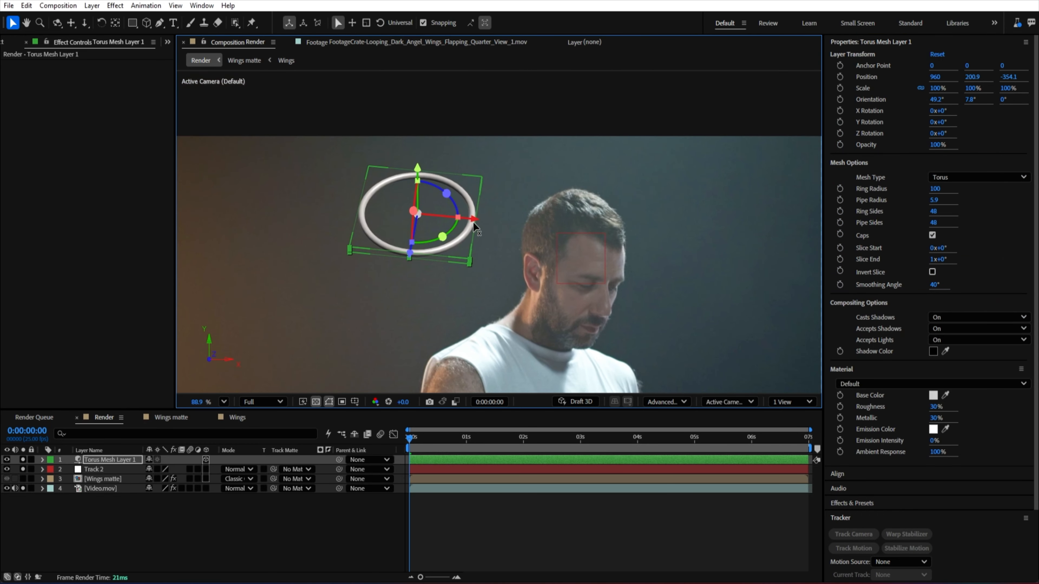
left_click_drag(417, 218, 579, 174)
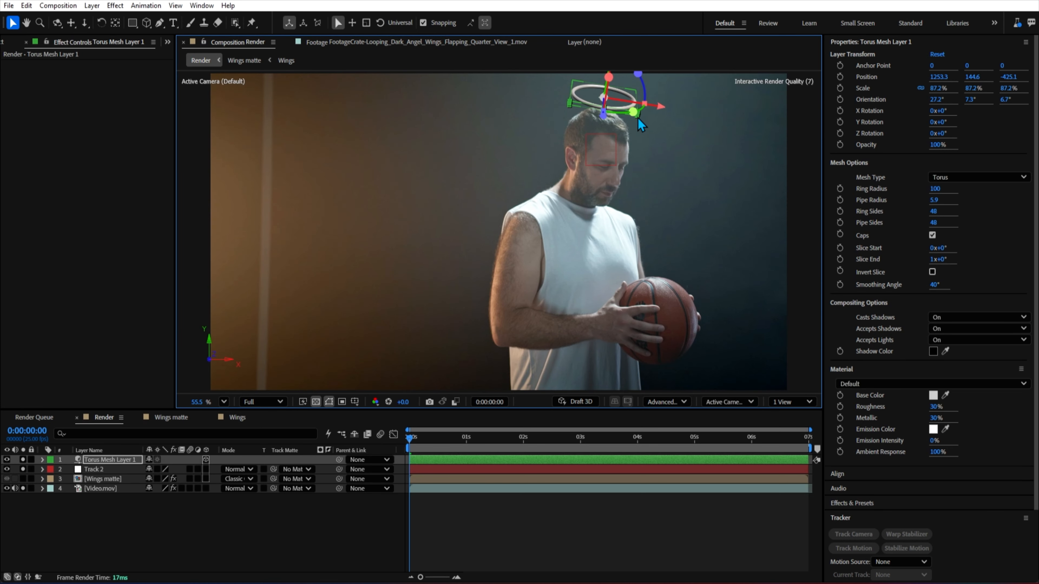
left_click_drag(339, 460, 70, 470)
key("space")
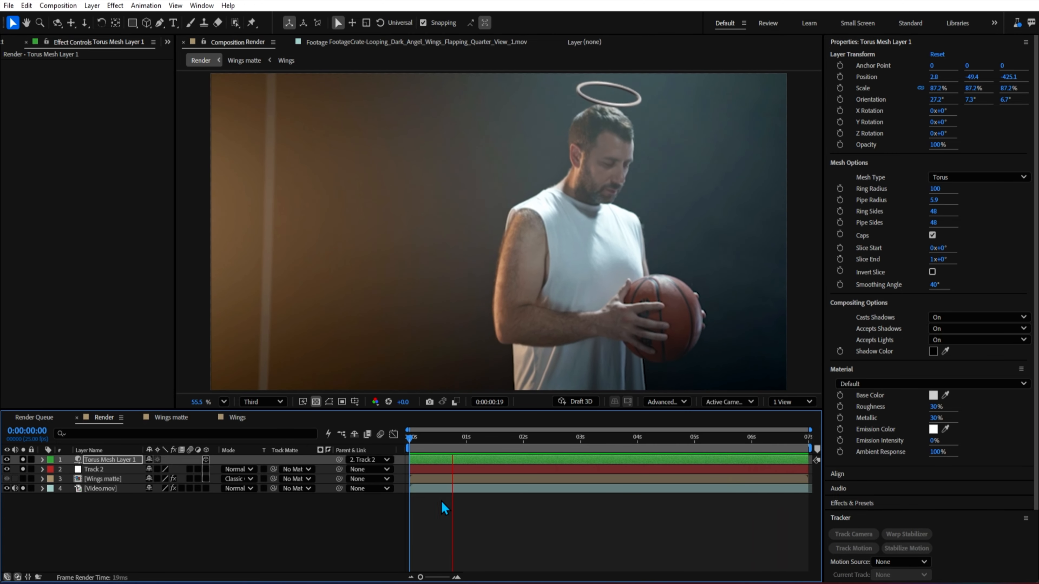
key("space")
Step: Delete all Scale keyframes from the Track 2 null
left_click(110, 469)
key("s")
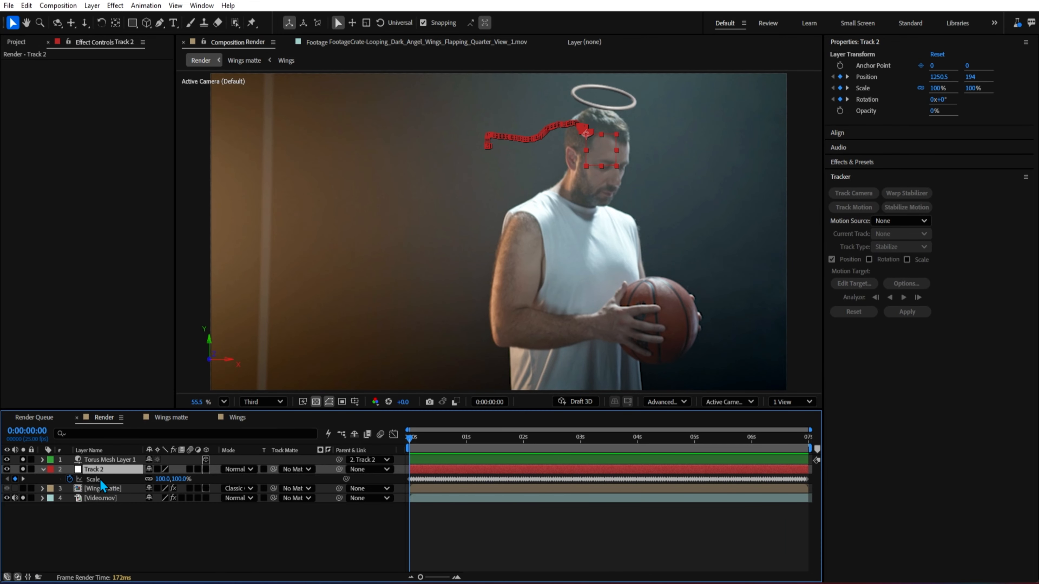
left_click(94, 482)
key("Delete")
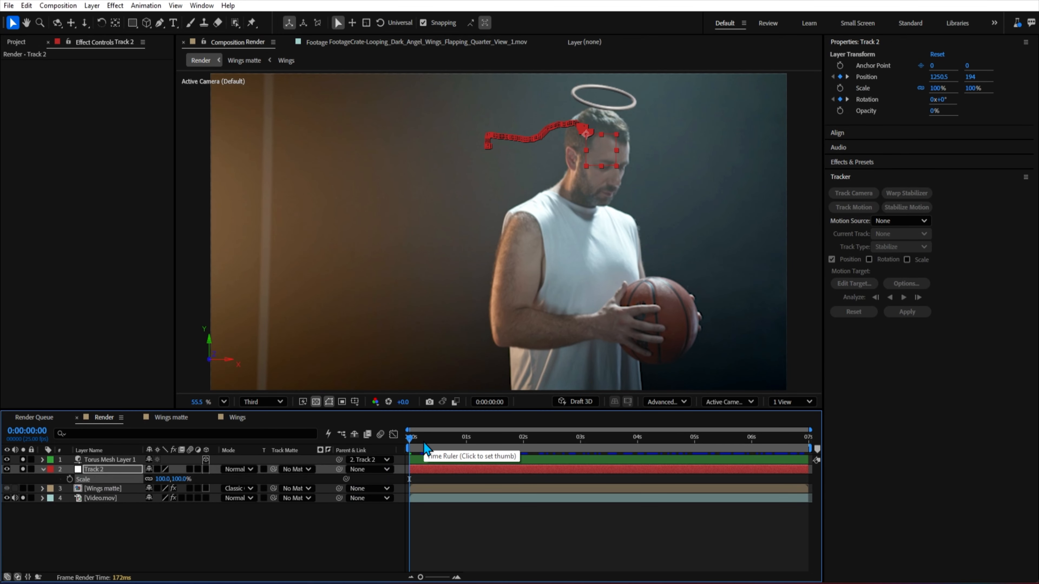
key("s")
left_click_drag(424, 443, 389, 461)
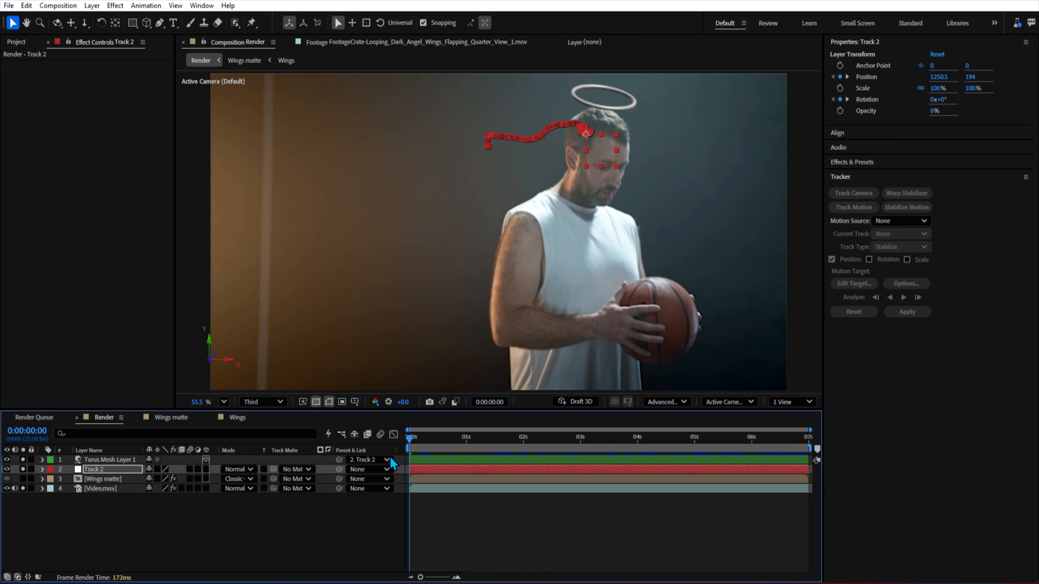
Step: Keyframe the torus's Position, Scale and Orientation from the first frame, fitting it over the head at 97.1% scale by 0:00:06:24
left_click(130, 460)
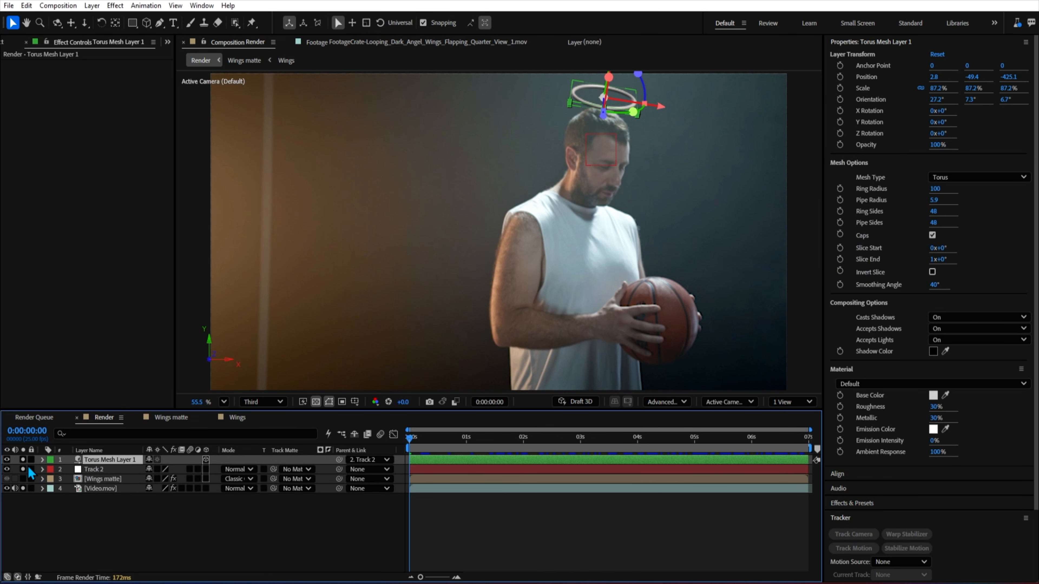
left_click(42, 460)
left_click(51, 470)
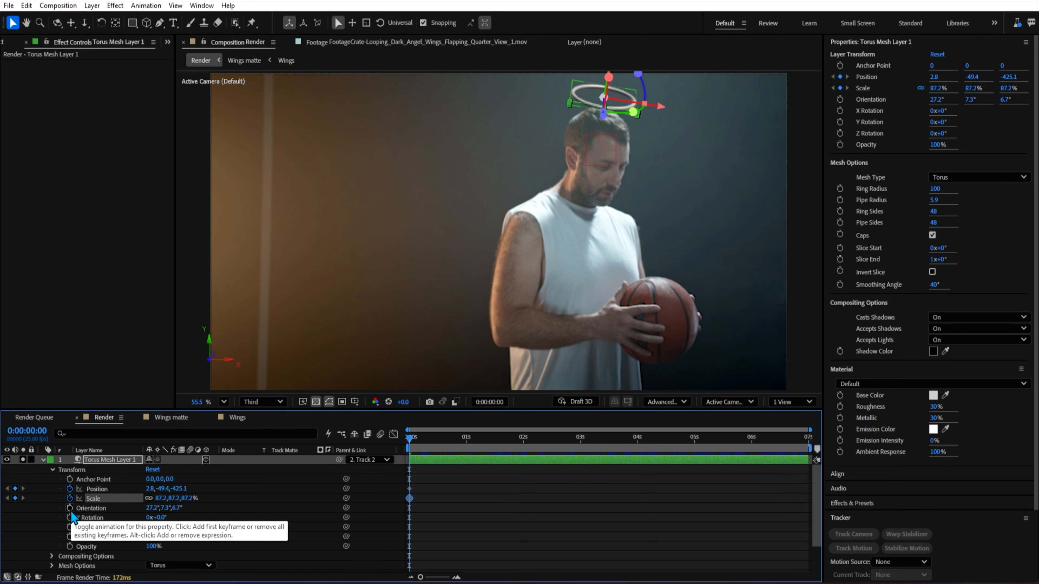
left_click(70, 499)
left_click(69, 508)
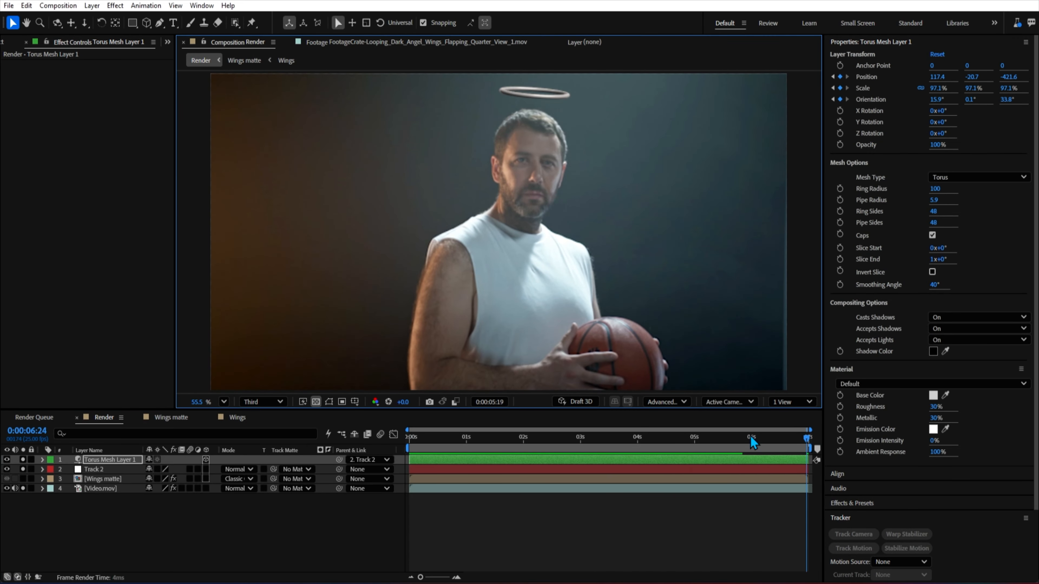
left_click(496, 437)
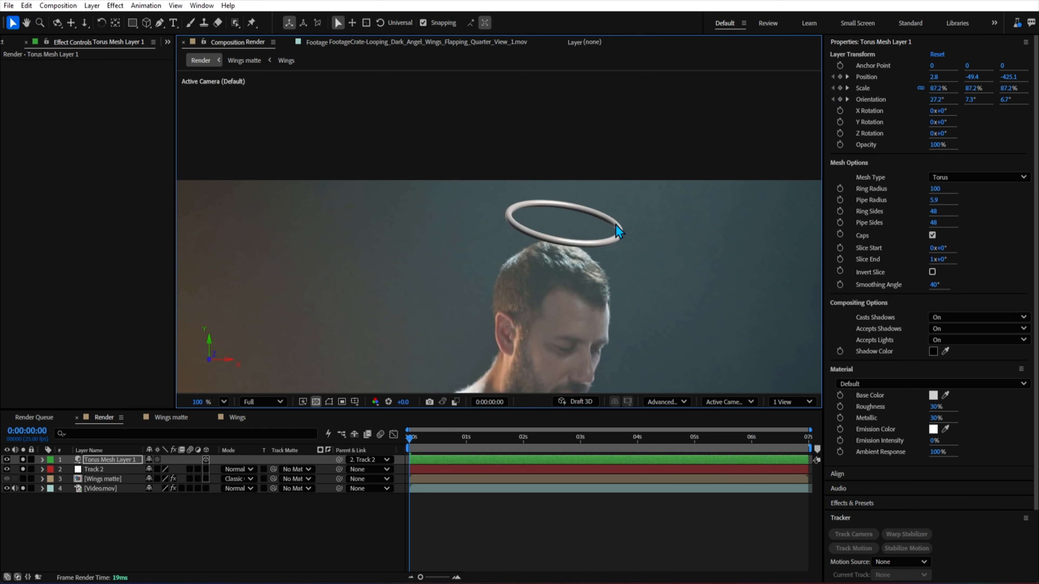
Step: Set the torus material to 100% roughness, 0% metallic and 24% emission intensity, and check the halo at other frames
scroll(620, 232, "up", 5)
left_click_drag(936, 406, 870, 418)
left_click_drag(936, 441, 945, 439)
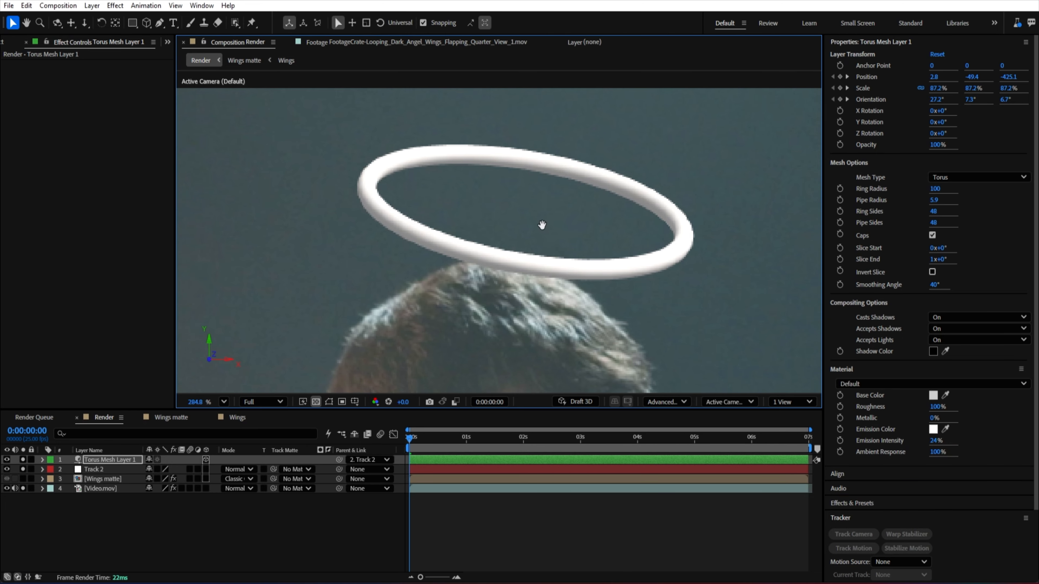
scroll(541, 225, "down", 8)
left_click(655, 441)
left_click_drag(656, 441, 617, 441)
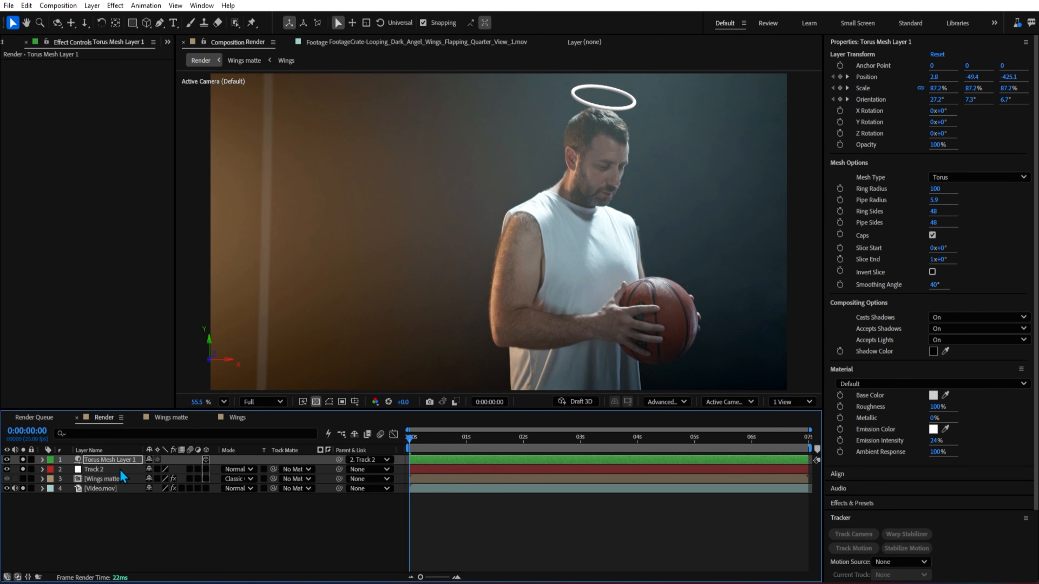
Step: Pre-compose the torus mesh and Track 2 null into a composition named Ring, moving all attributes
left_click(97, 469, "shift")
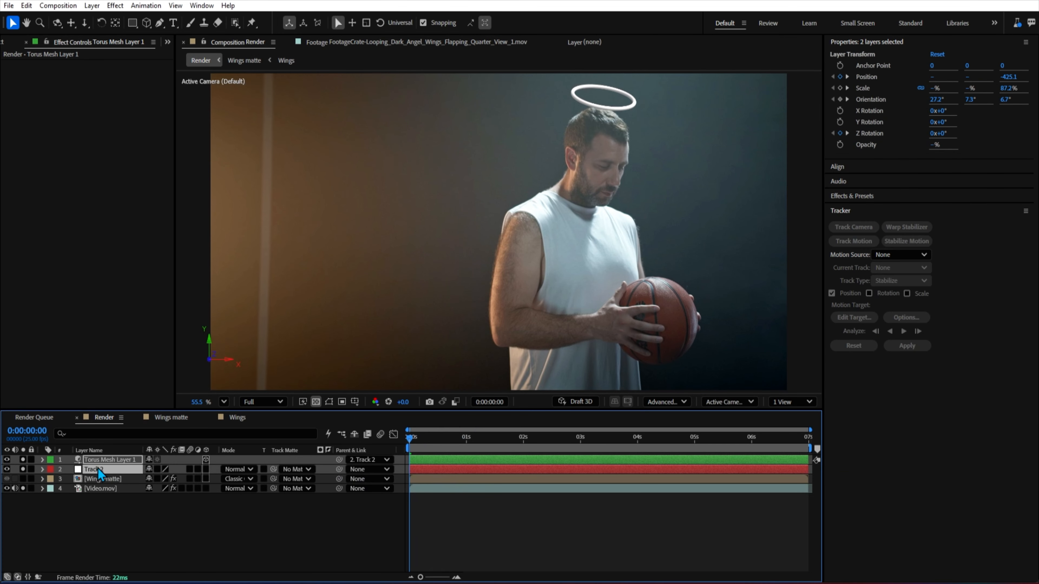
key("ctrl+shift+c")
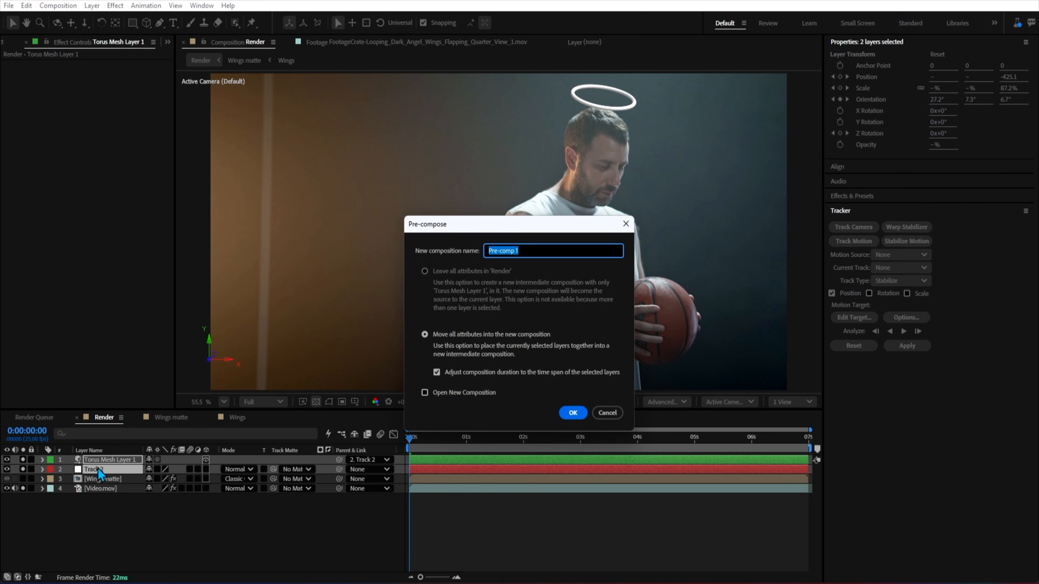
type("Ring")
key("Return")
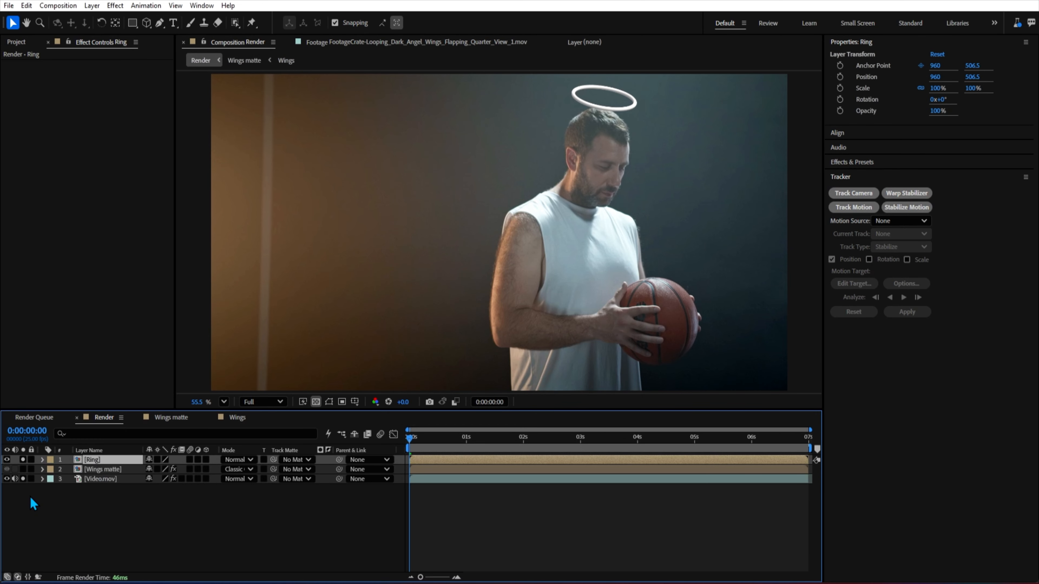
Step: Apply the AfterGlow preset to the Ring layer at 0:00:03:10
left_click(604, 438)
scroll(589, 192, "up", 2)
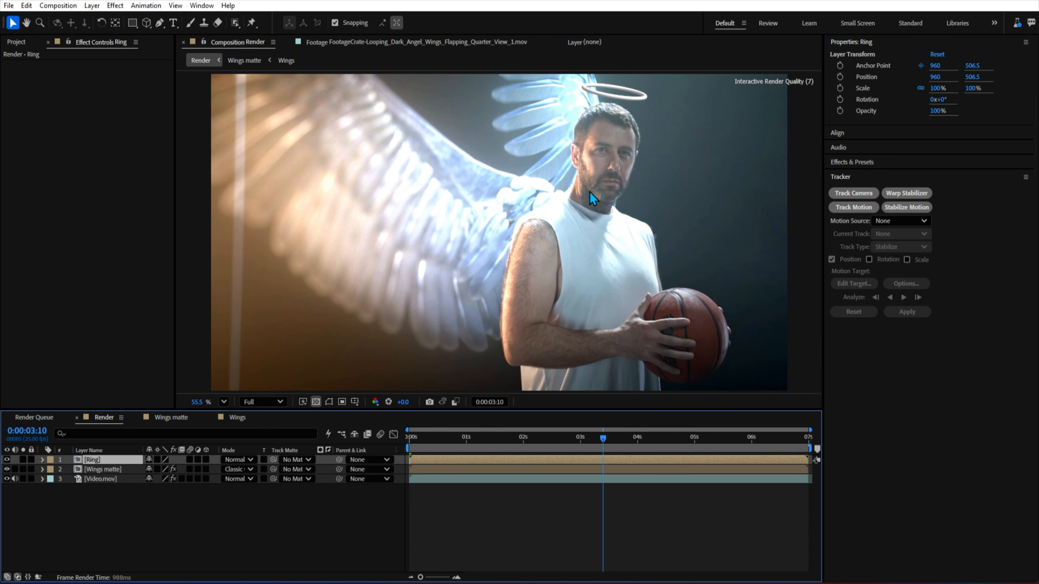
scroll(589, 268, "up", 3)
key("ctrl+space")
type("after")
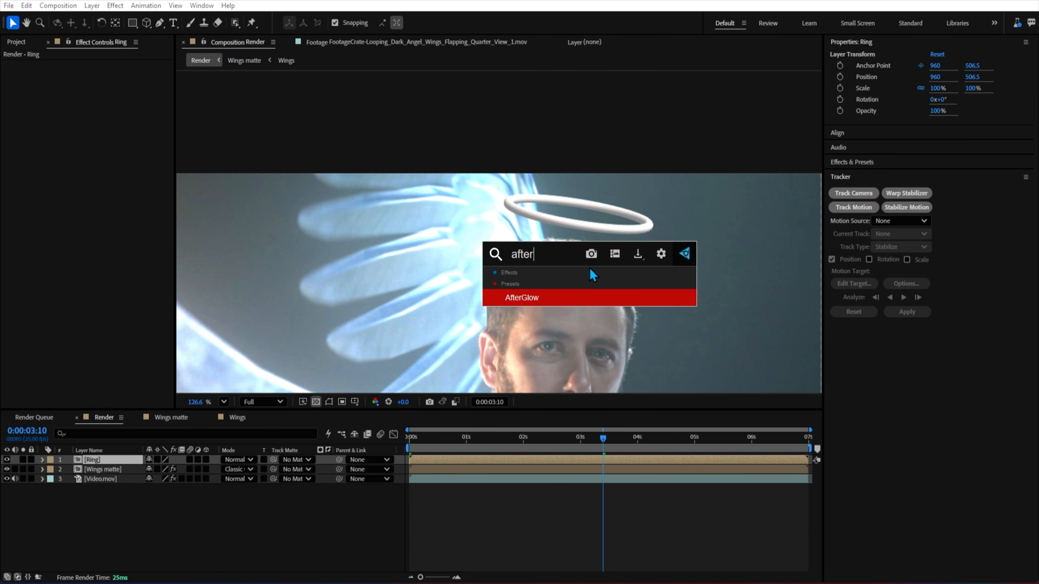
key("Return")
scroll(68, 238, "down", 3)
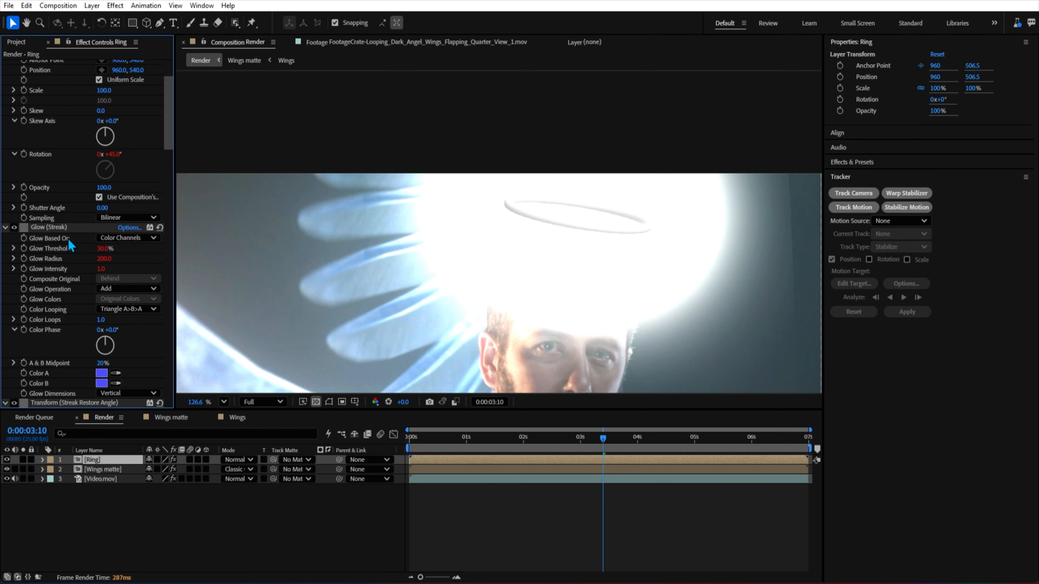
scroll(14, 84, "up", 3)
Step: Give the Ring layer the same Classic blending mode as Wings matte and set its AfterGlow intensity to 0.23
left_click(13, 76)
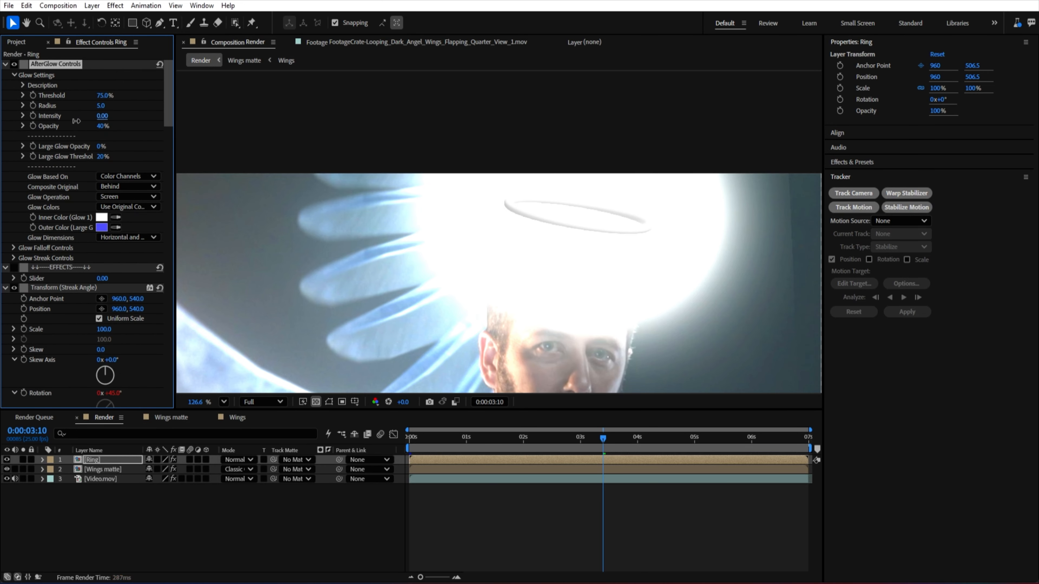
left_click_drag(77, 121, 101, 123)
left_click(97, 137)
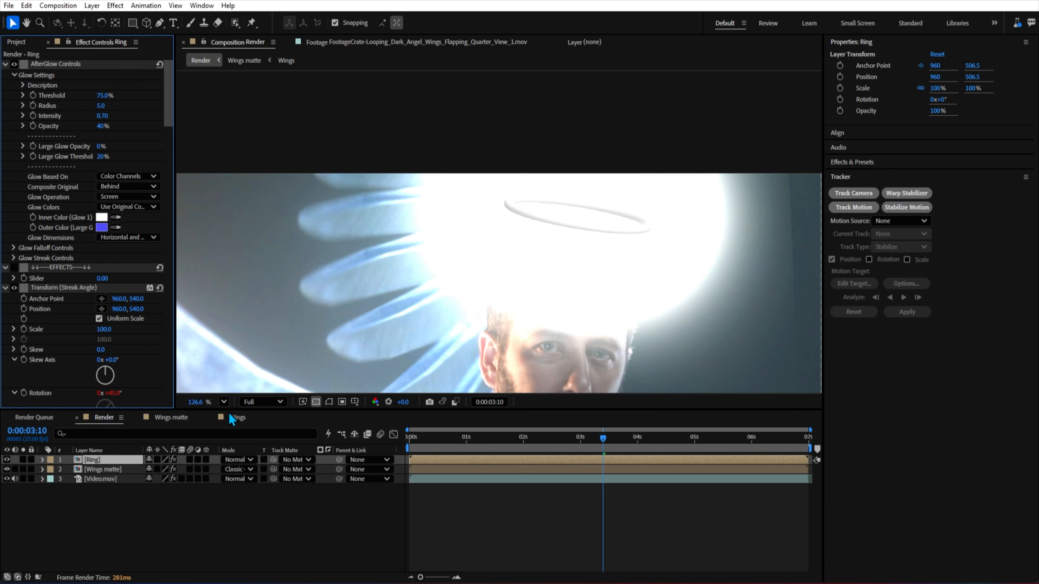
left_click(241, 463)
left_click(283, 252)
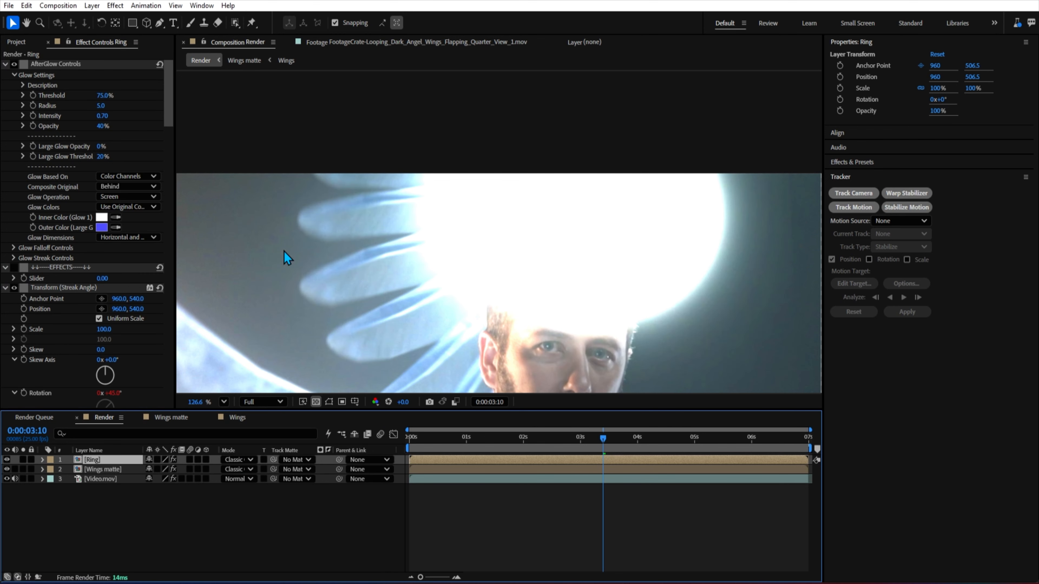
left_click_drag(104, 117, 115, 118)
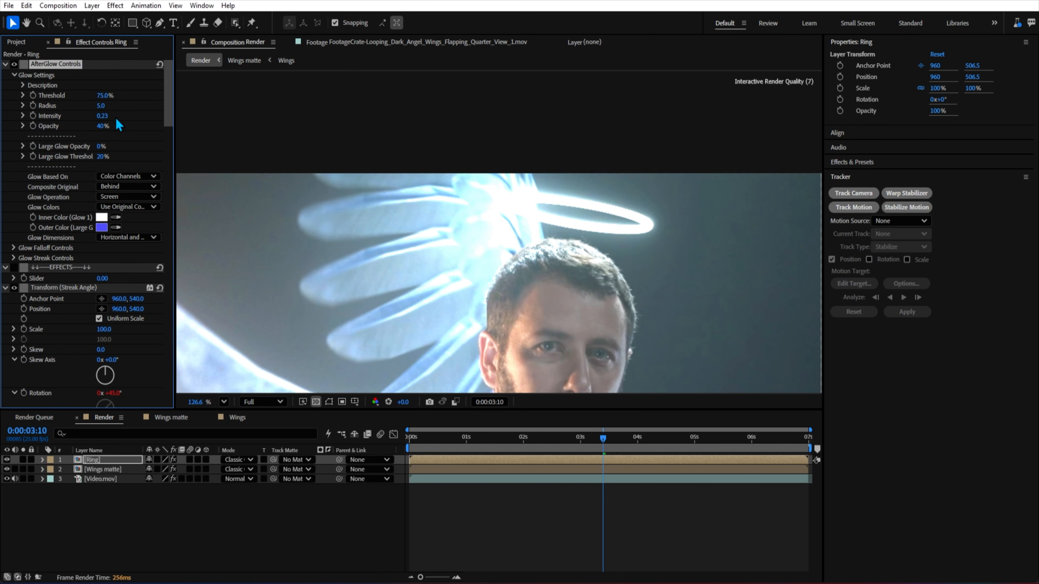
Step: Collapse the Ring layer's effects, add a Fast Box Blur with a slight blur radius, and check the softened halo
key("ctrl+a")
key("grave")
left_click(61, 240)
key("ctrl+space")
type("fas")
key("Return")
scroll(615, 211, "up", 2)
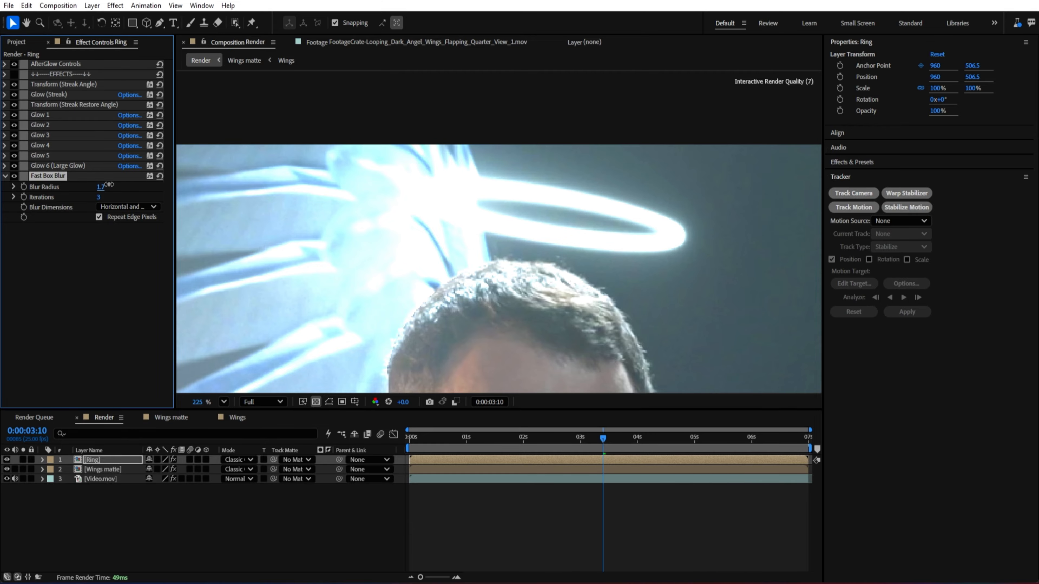
scroll(464, 300, "down", 5)
left_click(573, 437)
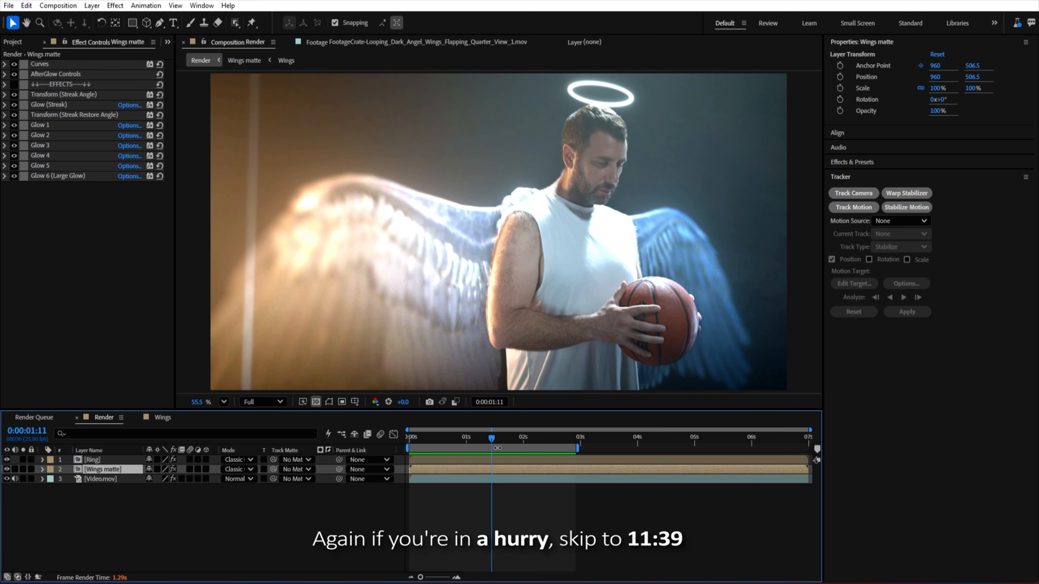
Step: Create an adjustment layer named Blur directly above the Video.mov layer
left_click(507, 437)
scroll(347, 237, "up", 3)
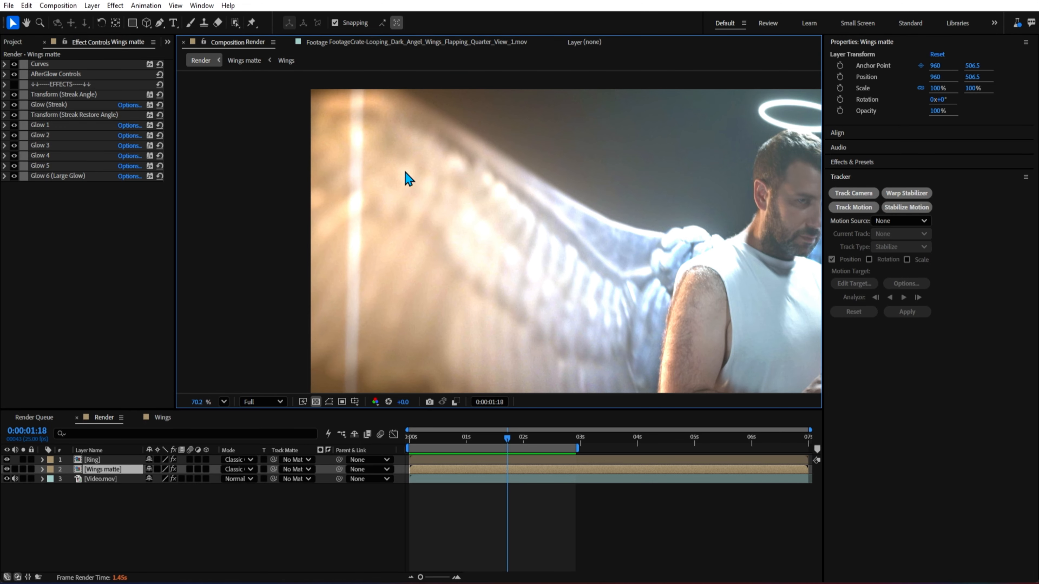
key("shift+slash")
left_click(107, 481)
right_click(122, 504)
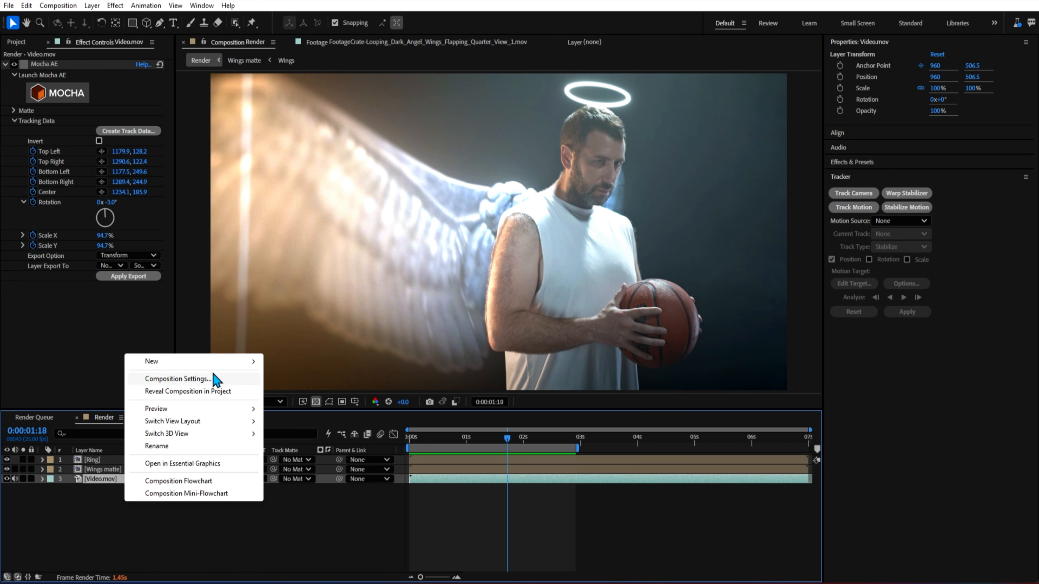
mouse_move(217, 360)
left_click(300, 420)
type("Blur")
key("Return")
Step: Apply Fast Box Blur with a 21.4 blur radius to the Blur layer and use Wings matte as its track matte
key("ctrl+space")
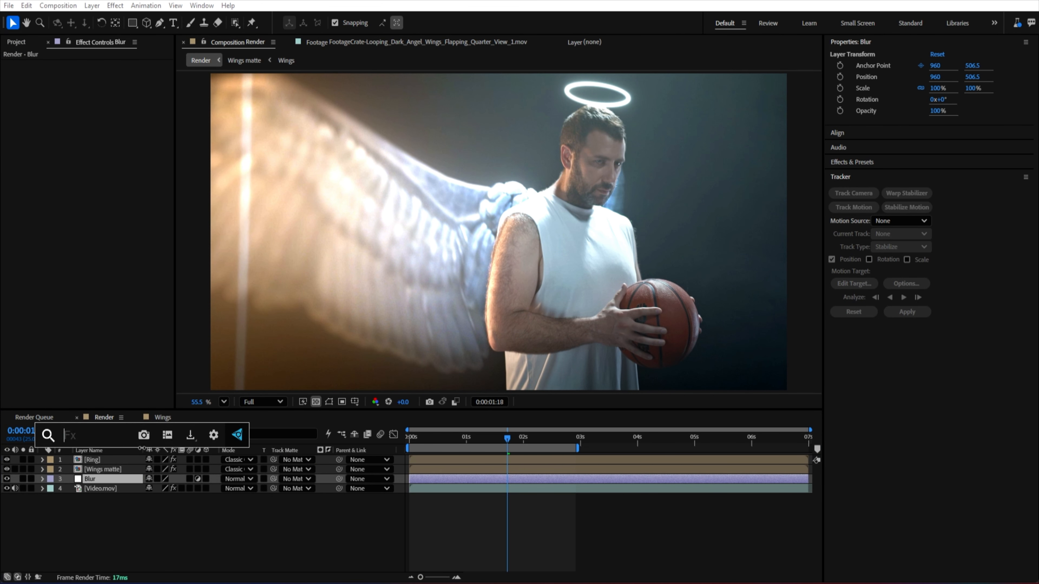
type("fas")
key("Return")
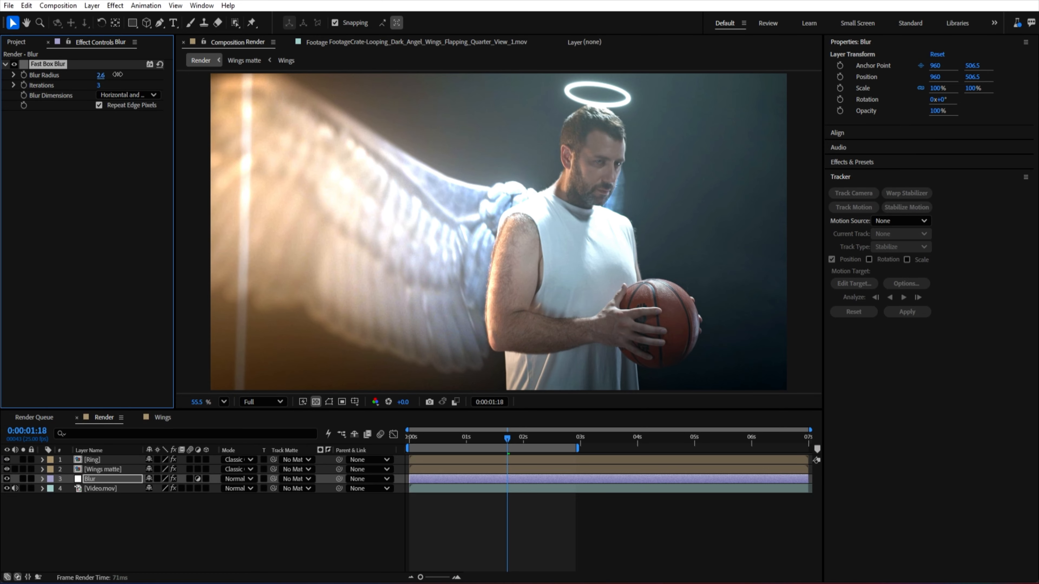
left_click_drag(117, 74, 224, 80)
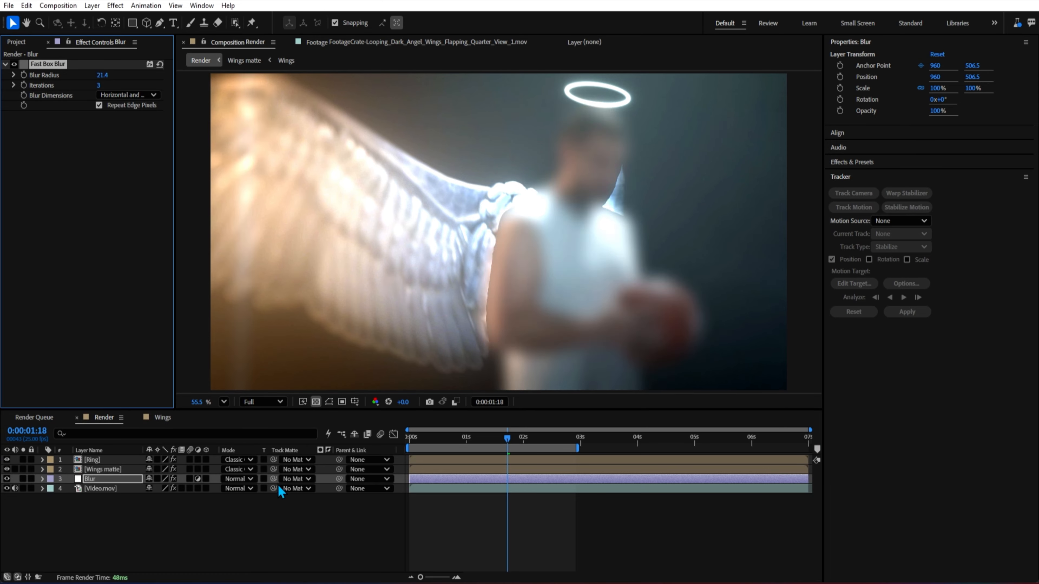
left_click_drag(275, 483, 108, 470)
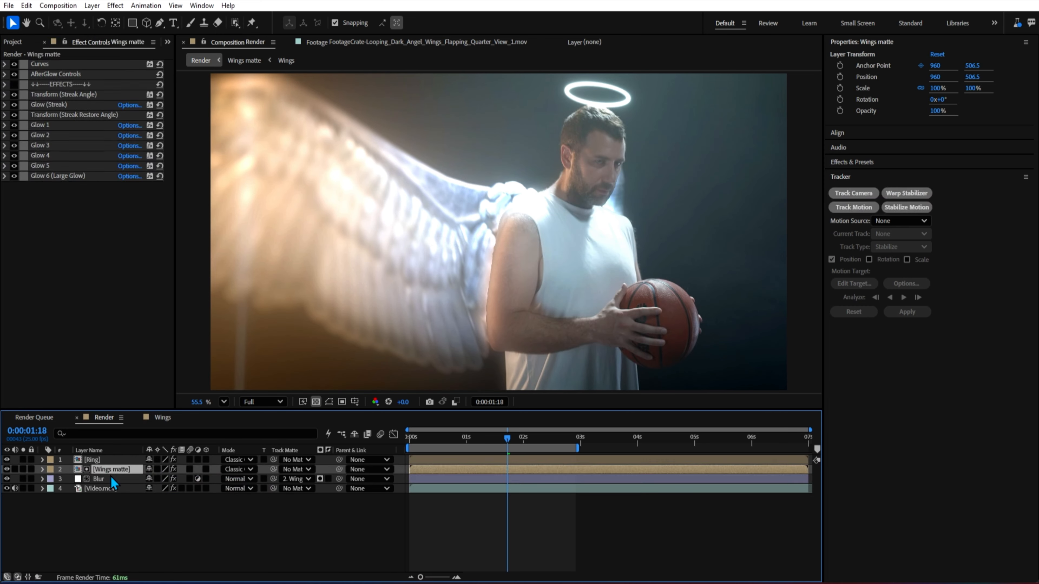
Step: Limit the Blur layer to the outer part of the warm-lit wing with a rectangular mask feathered 182 pixels, and save the project
key("comma")
key("q")
left_click_drag(253, 102, 383, 357)
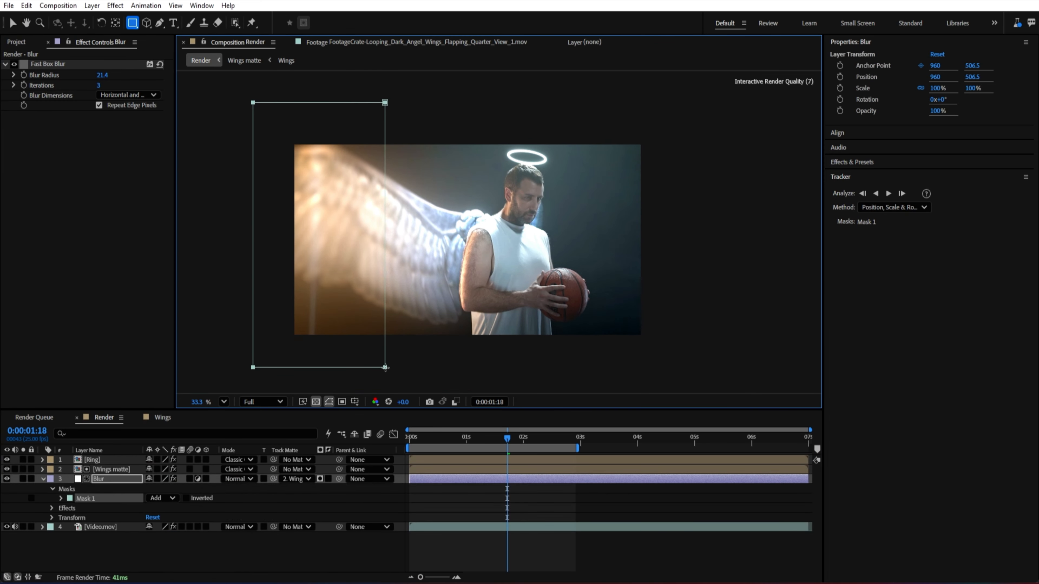
key("f")
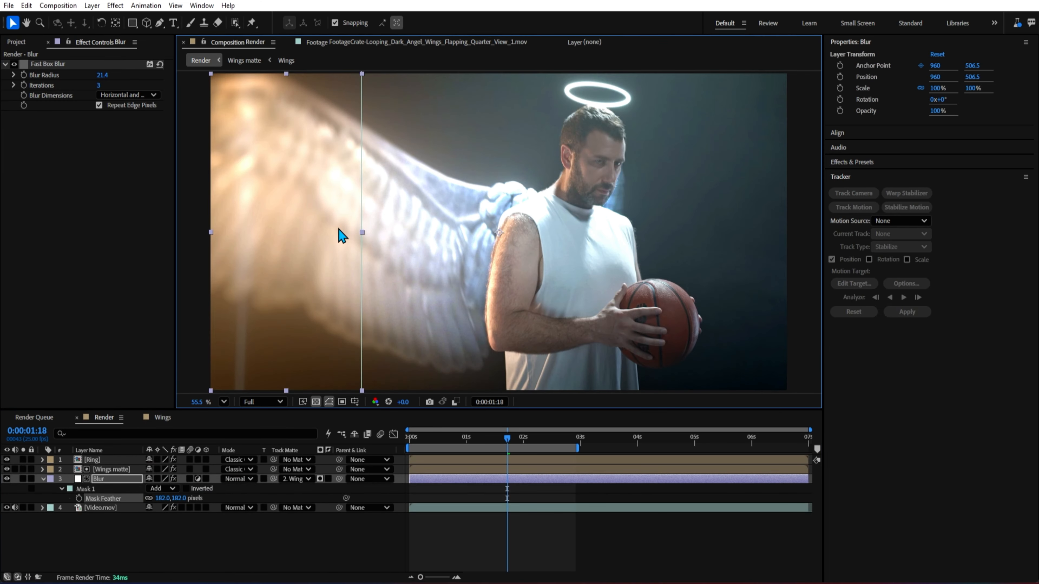
key("s")
key("s")
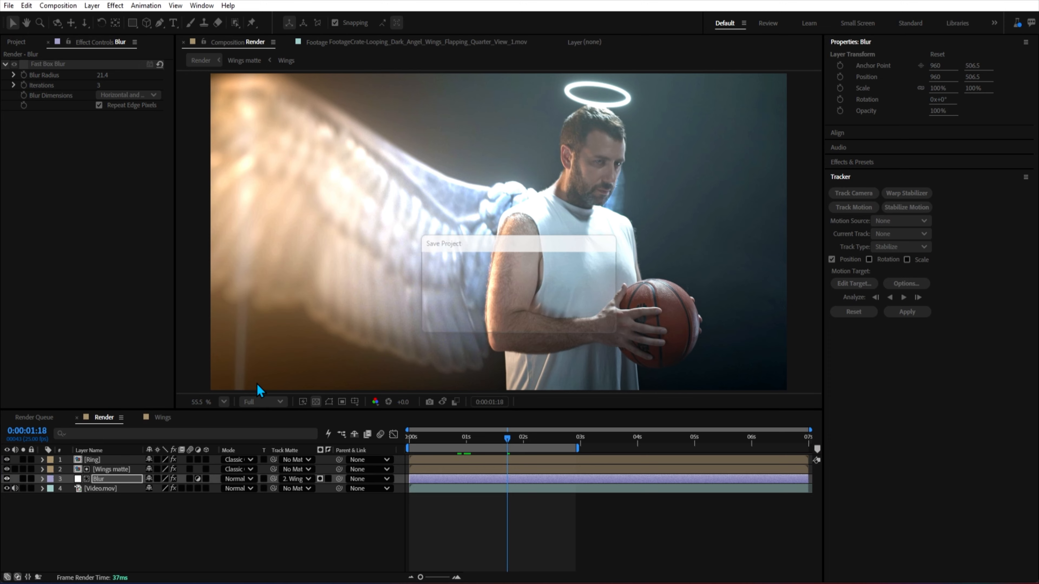
Step: Preview the composite from the first frame and extend the work area to the full composition length
key("Home")
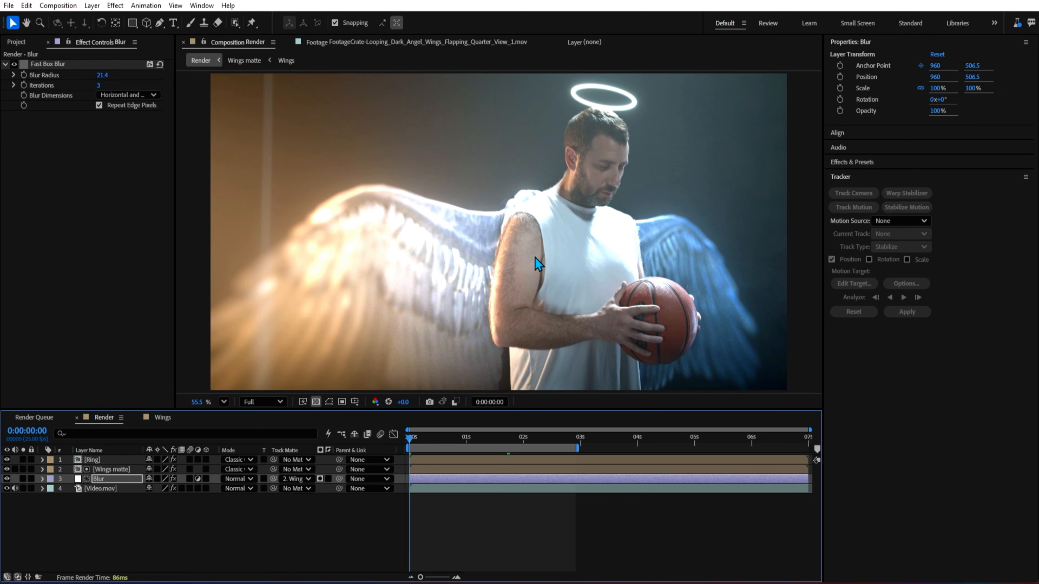
key("space")
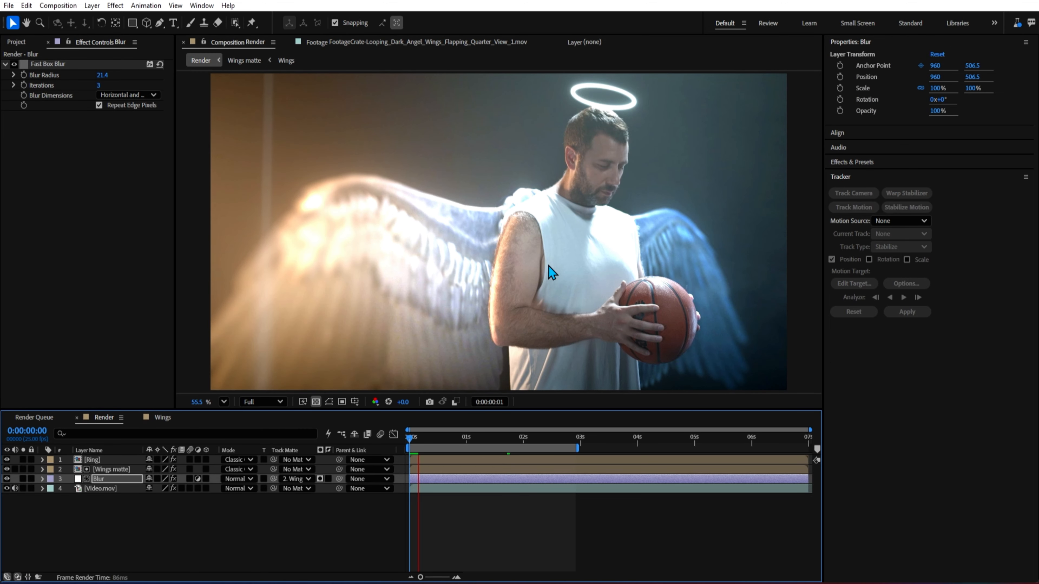
scroll(632, 136, "up", 3)
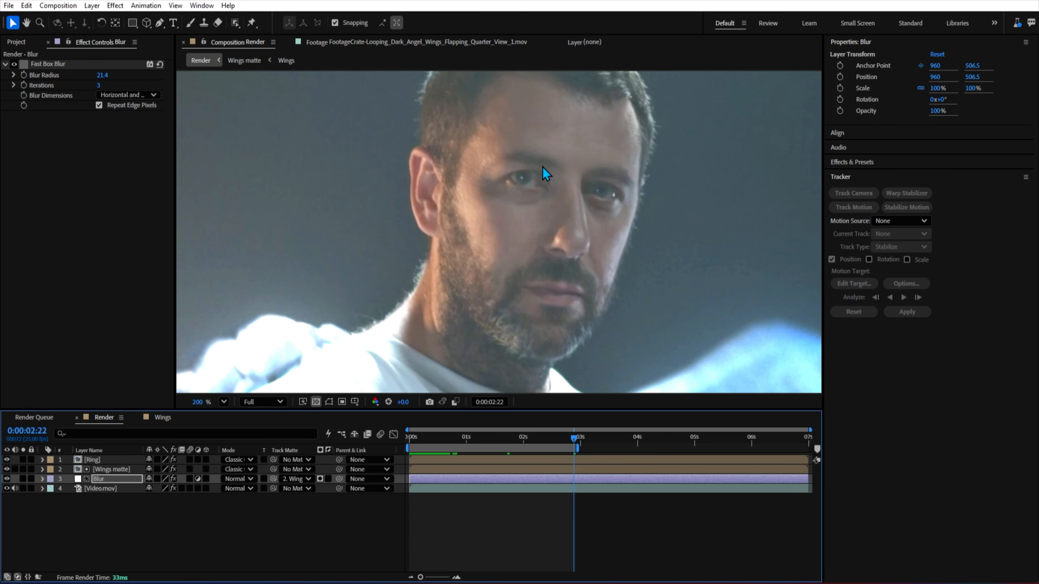
double_click(558, 449)
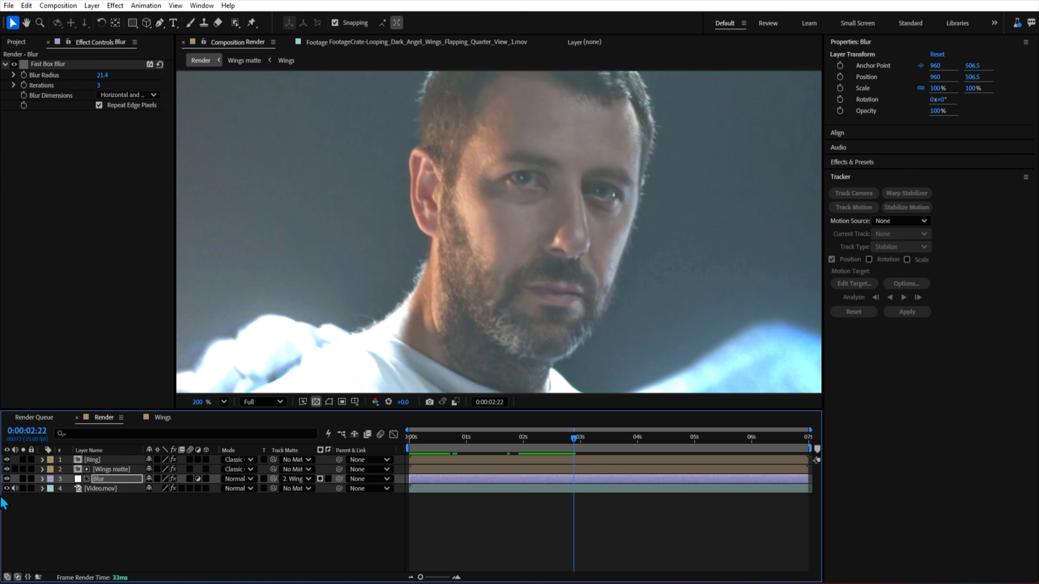
Step: Hide the Ring, Wings matte and Blur layers and select the Video.mov layer
left_click_drag(10, 458, 7, 479)
left_click(108, 489)
scroll(605, 319, "down", 1)
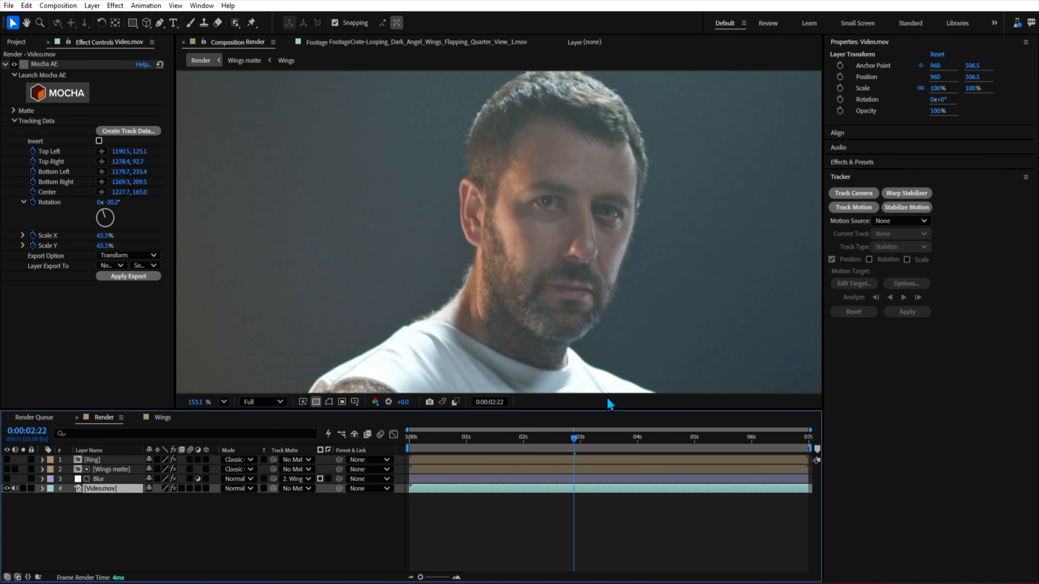
Step: Trim a duplicate of the Video.mov layer to start at 0:00:01:11, and remove its Mocha AE effect and audio
left_click_drag(575, 441, 491, 440)
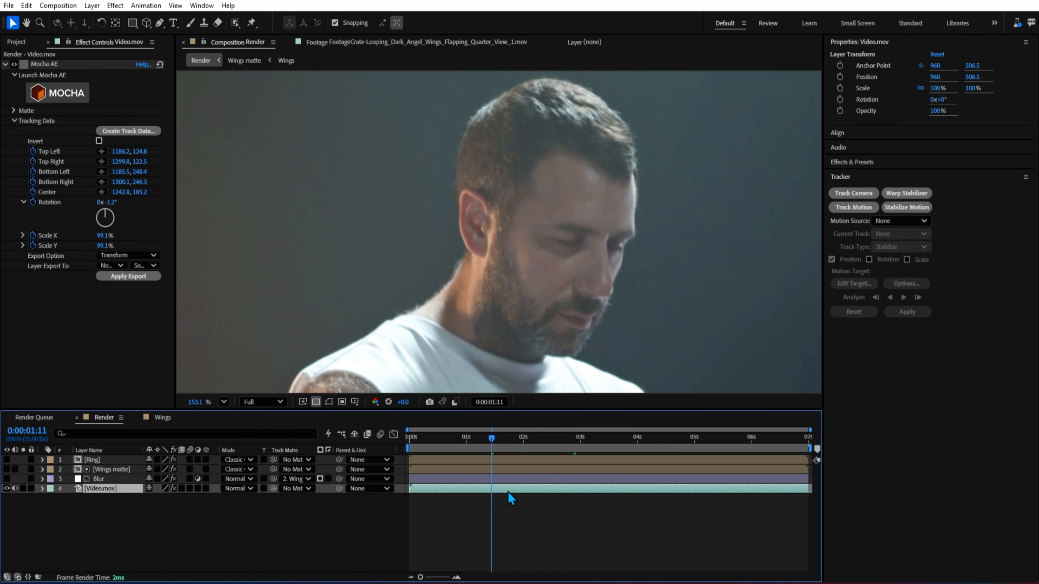
key("ctrl+d")
key("ctrl+shift+d")
left_click(493, 497)
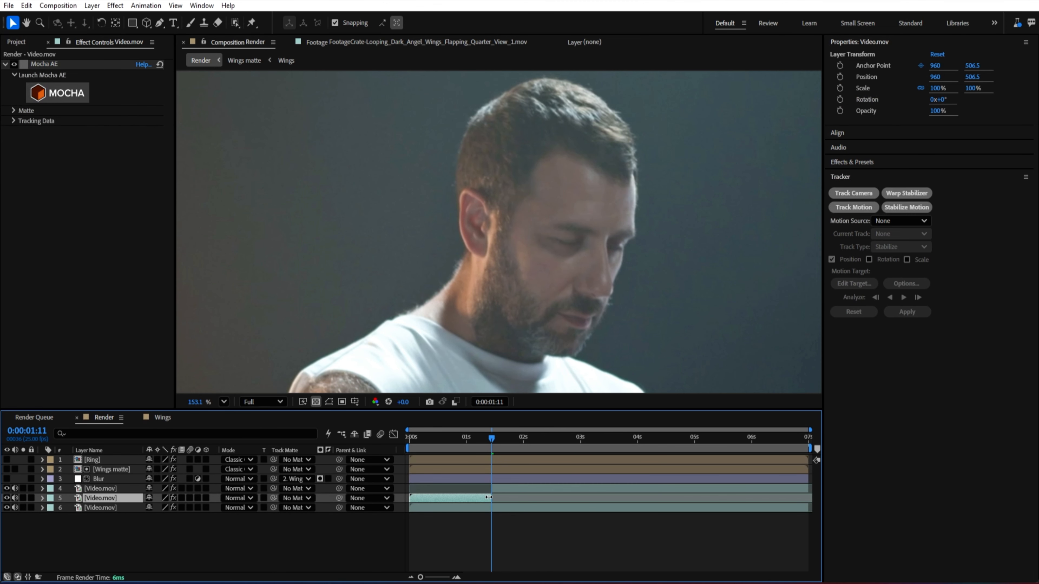
key("Delete")
left_click(500, 491)
left_click(53, 69)
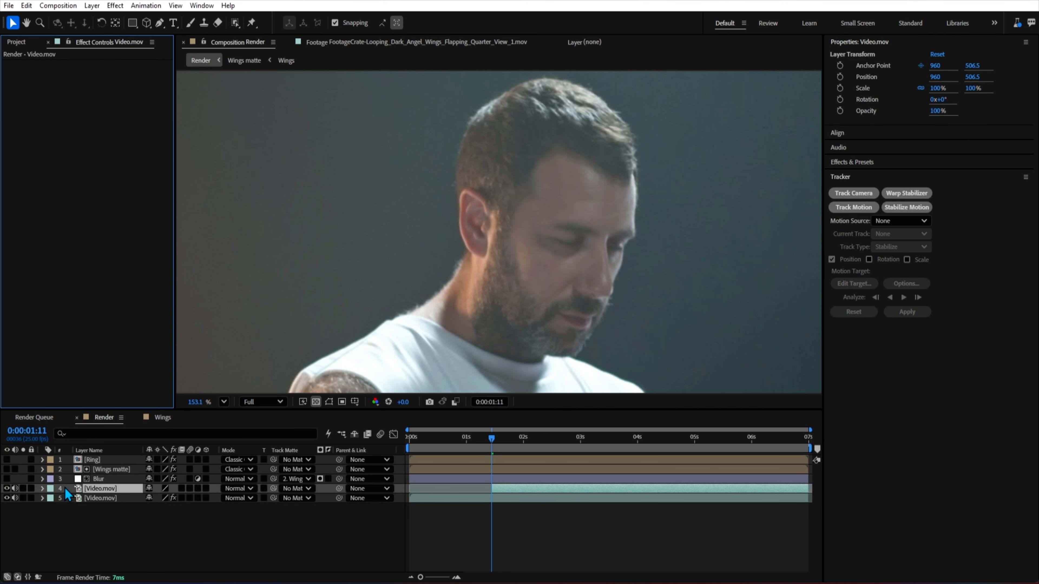
Step: Start a position motion track on the trimmed video copy at 0:00:06:24, placing Track Point 1 on the pupil of the man's right eye
left_click_drag(499, 441, 761, 450)
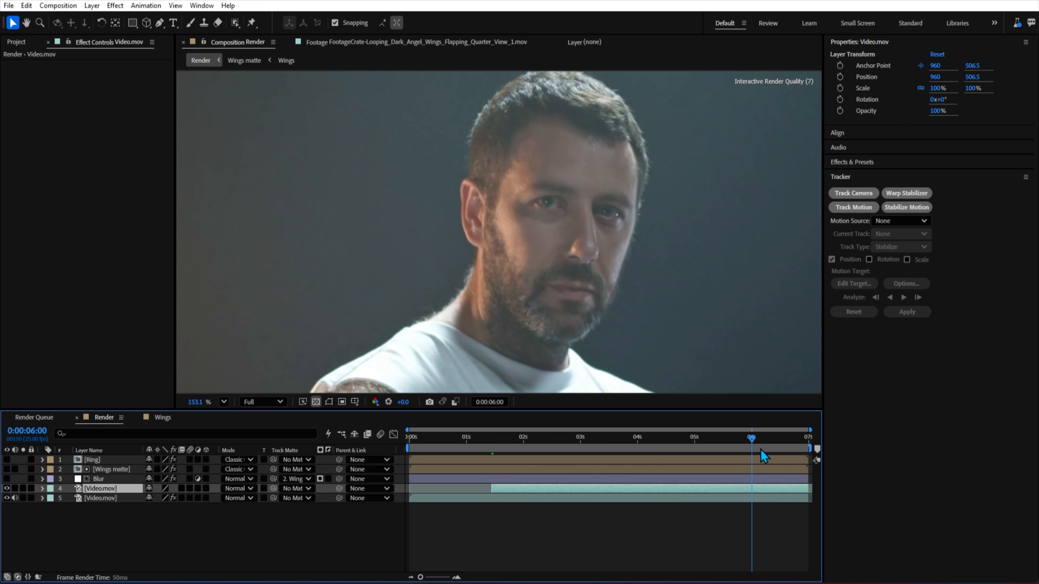
key("End")
scroll(299, 282, "up", 4)
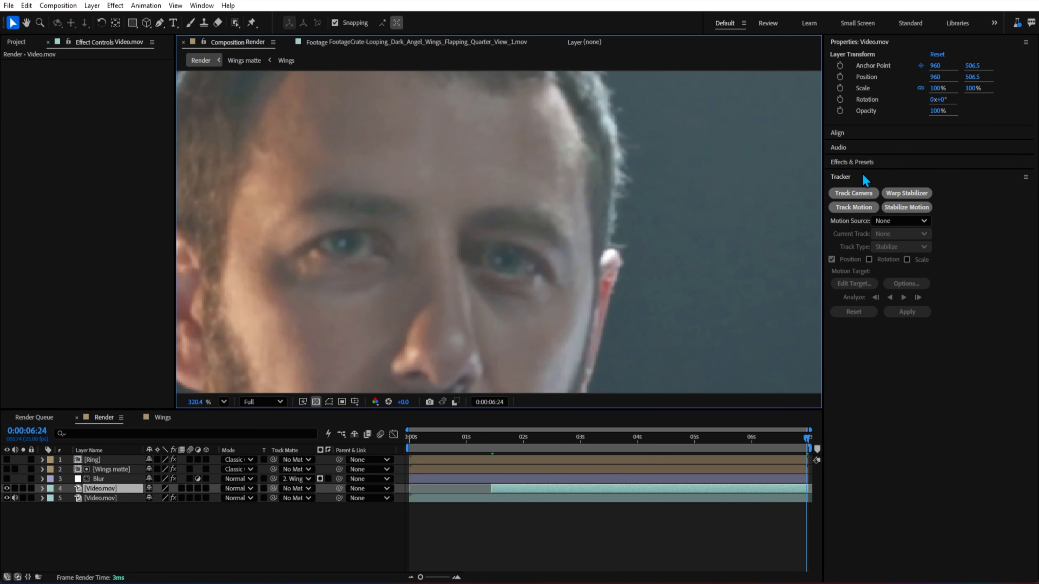
left_click(202, 6)
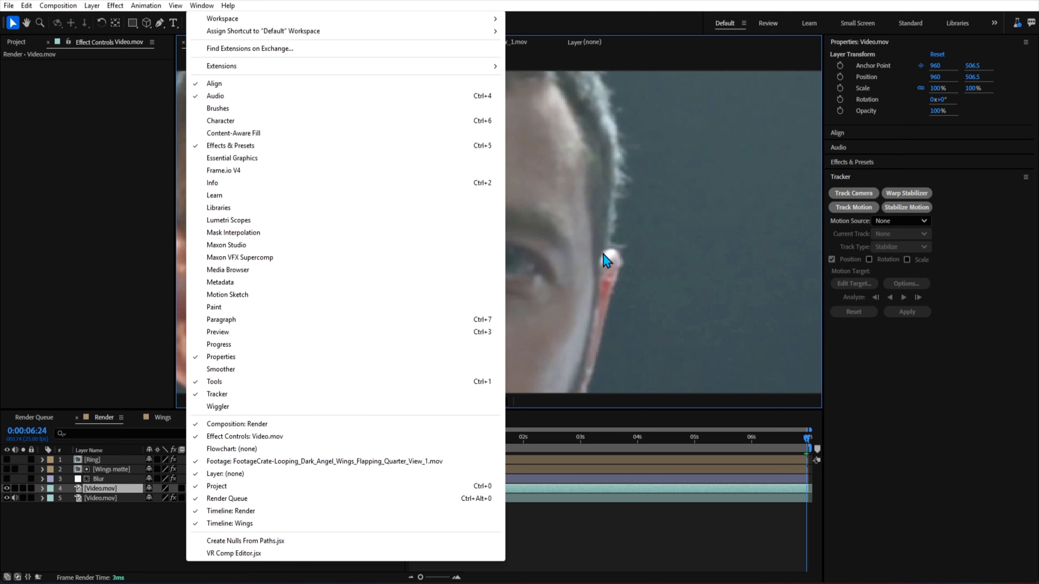
left_click(965, 361)
left_click(866, 209)
left_click_drag(535, 164, 518, 318)
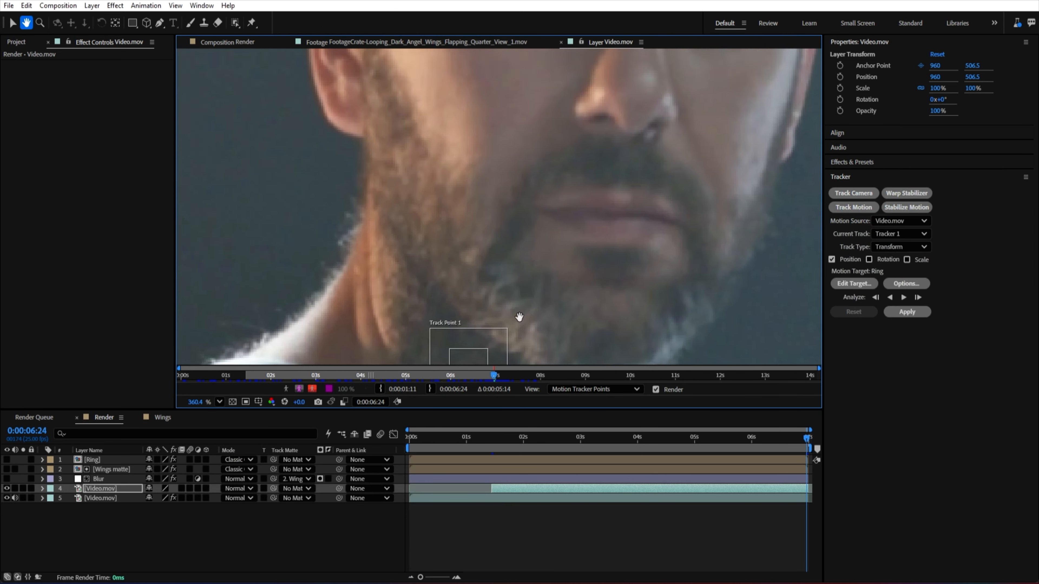
scroll(517, 321, "down", 2)
left_click_drag(492, 359, 503, 159)
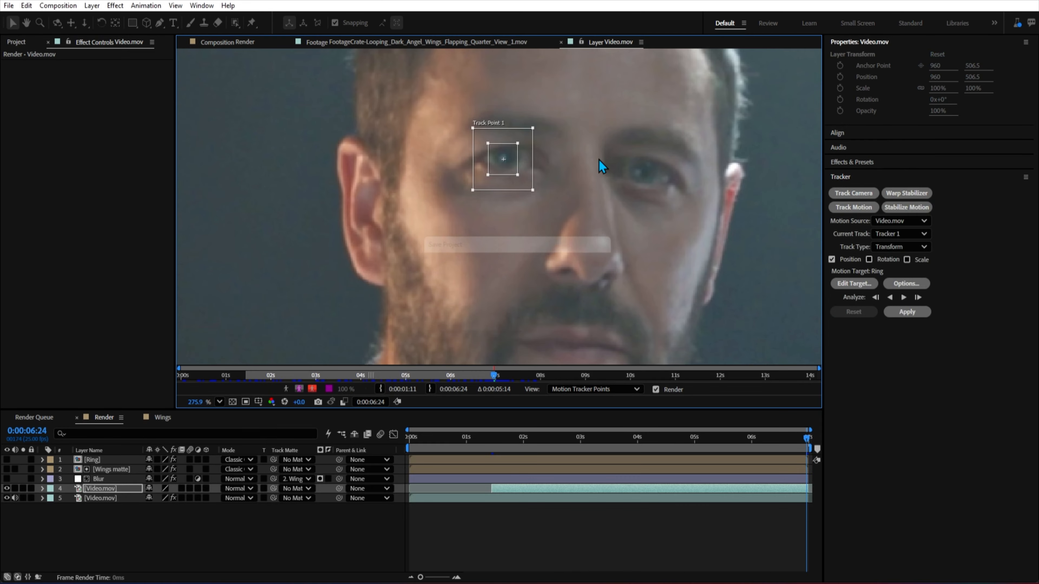
Step: Analyze the eye track backward to the trimmed clip's start, correcting the track point where needed, and check the tracked path
left_click(891, 298)
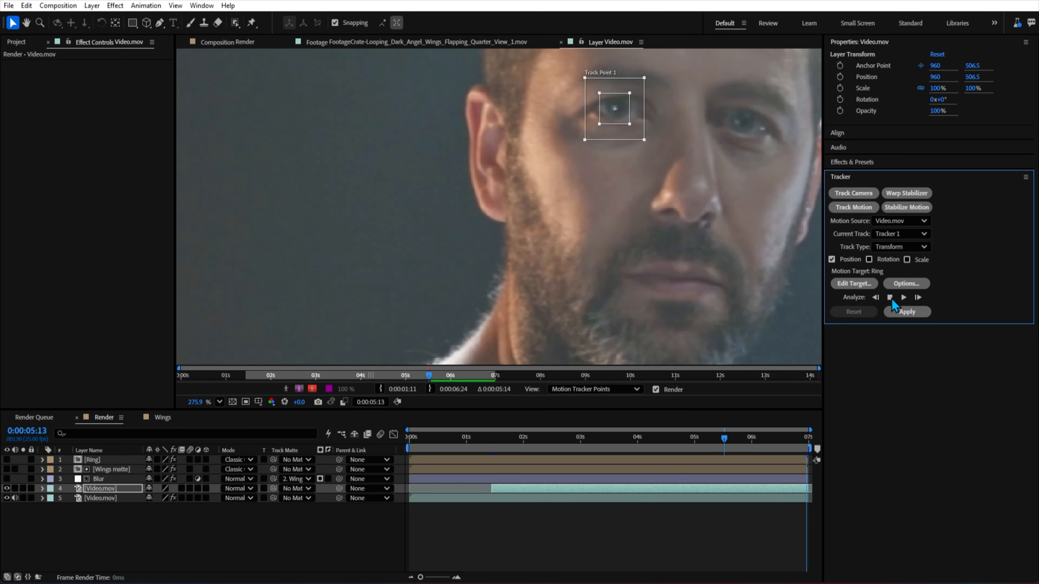
left_click(892, 298)
left_click_drag(670, 197, 522, 256)
left_click(890, 298)
left_click(891, 297)
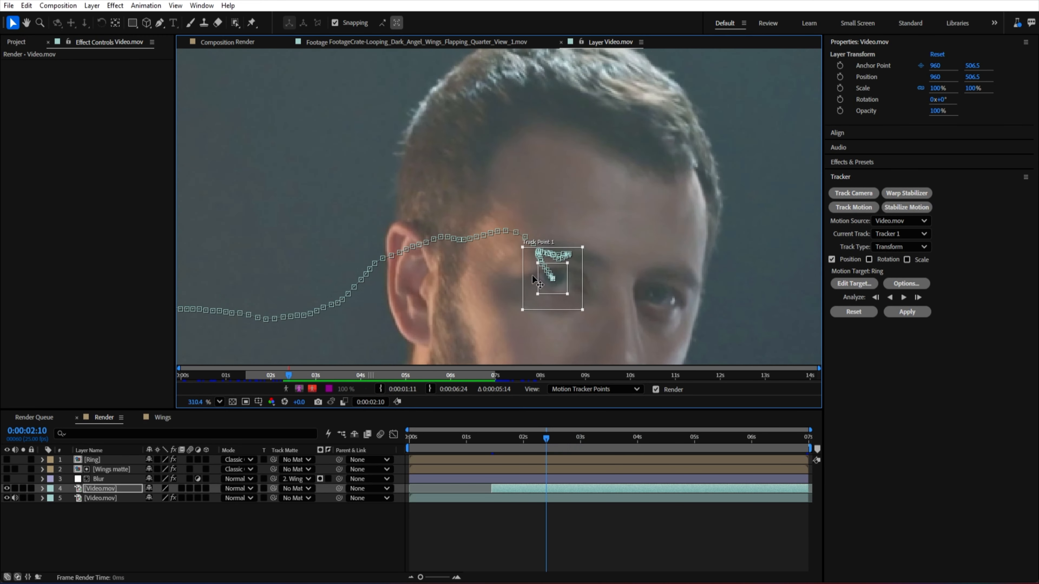
scroll(573, 286, "up", 2)
left_click(891, 298)
left_click(893, 299)
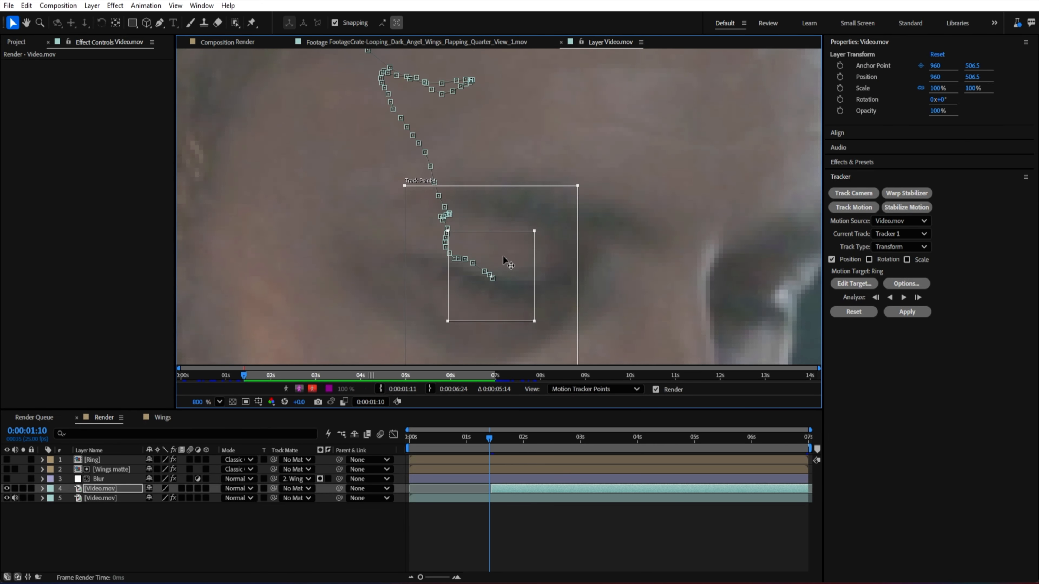
left_click_drag(500, 438, 761, 447)
scroll(457, 236, "down", 8)
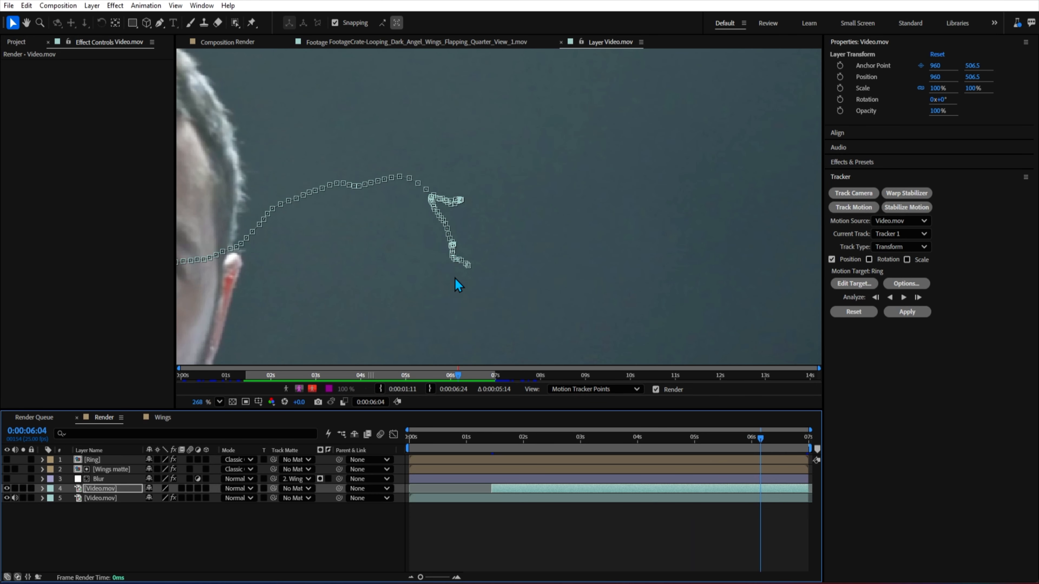
Step: Add a null object named Eye 1 directly above the trimmed video copy
right_click(228, 542)
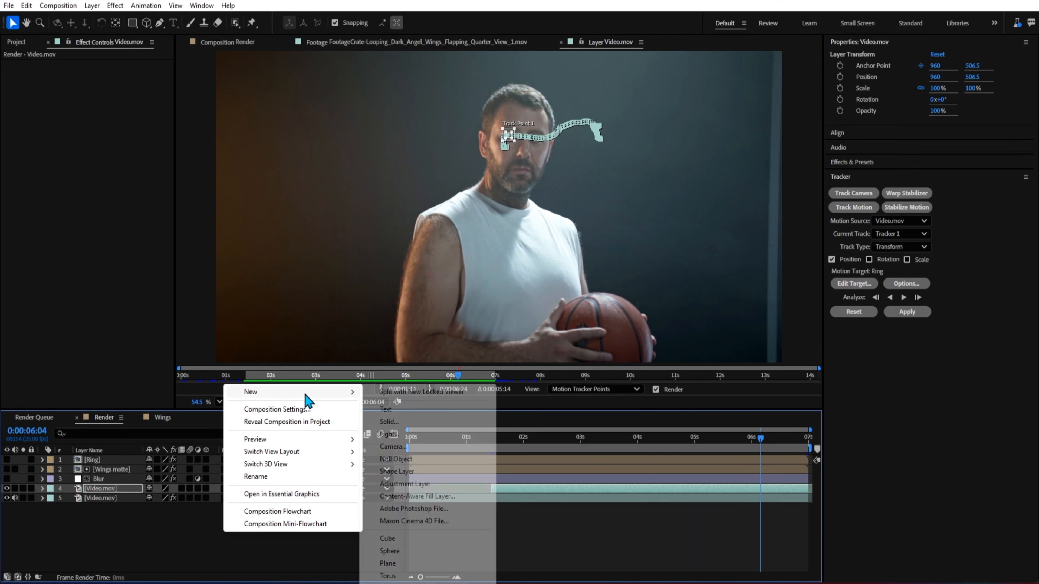
mouse_move(306, 393)
left_click(401, 462)
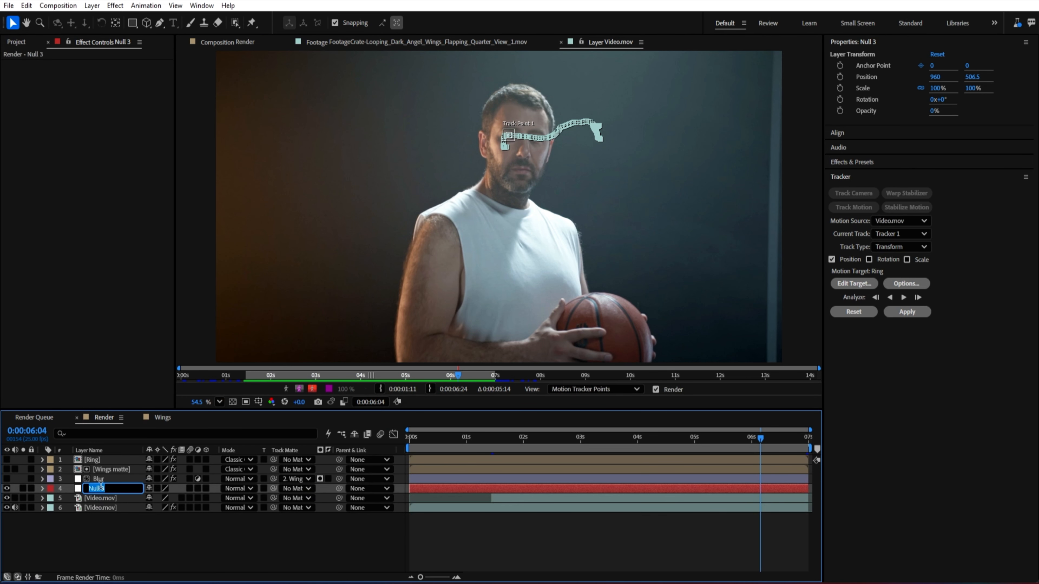
Step: Set the Eye 1 null as the motion target of the trimmed video's eye track and apply the position data
left_click(108, 498)
left_click(849, 284)
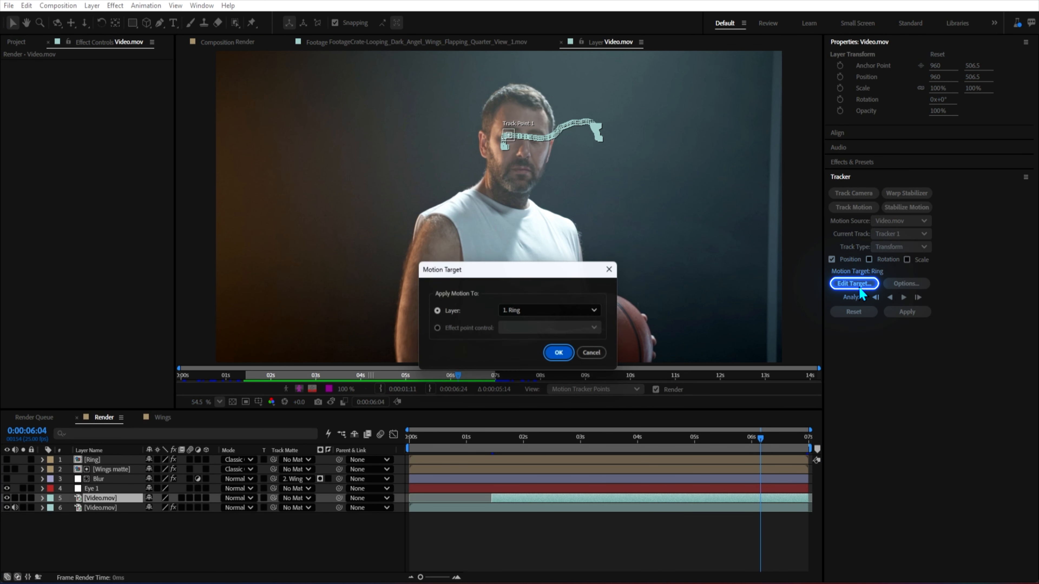
left_click(576, 312)
left_click(524, 371)
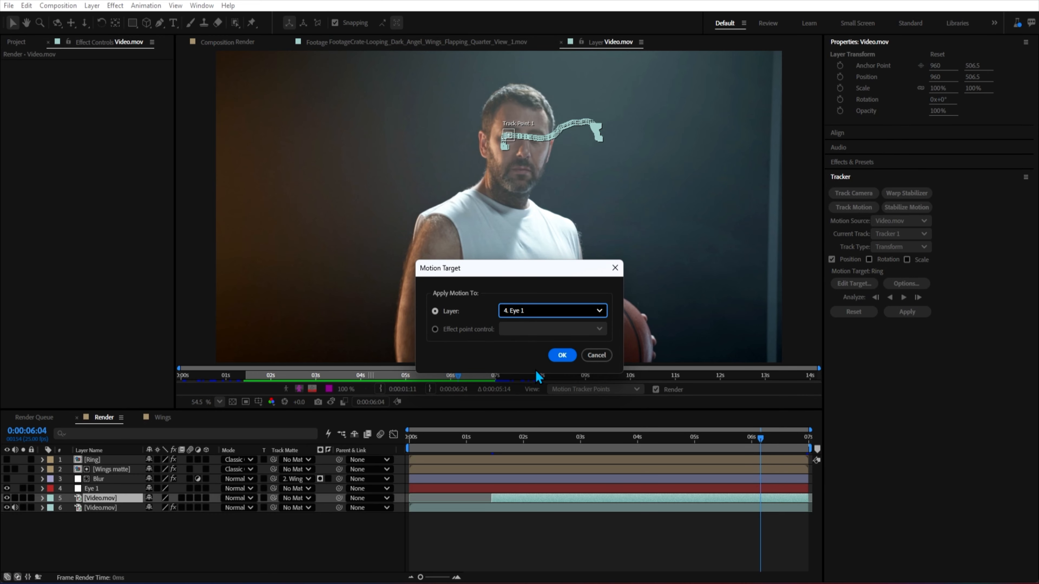
left_click(562, 355)
left_click(907, 312)
left_click(535, 337)
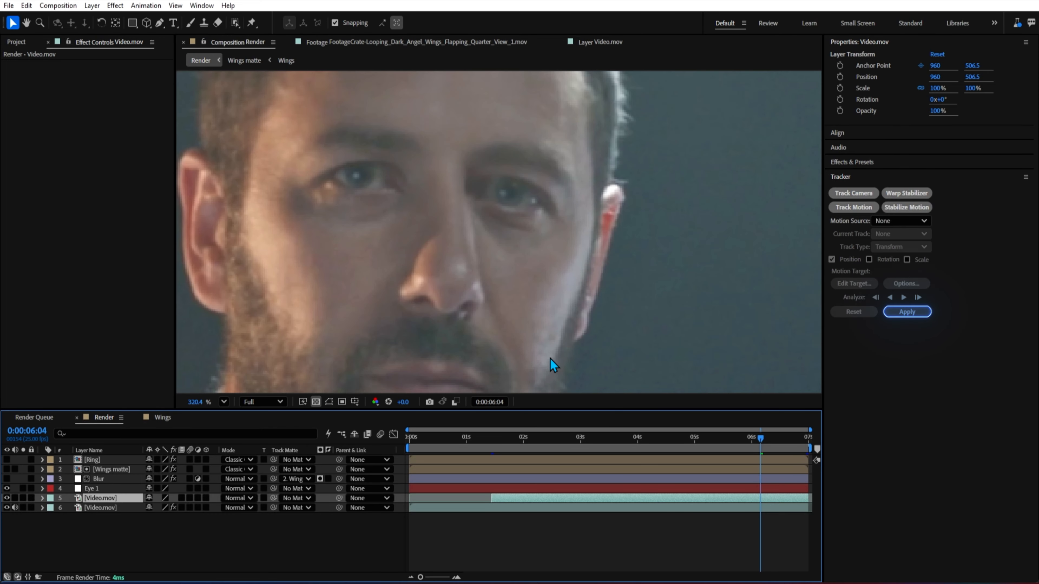
Step: Split the Eye 1 null at 0:00:01:11, keep only the portion after it, and review its motion to the clip's end
left_click(476, 489)
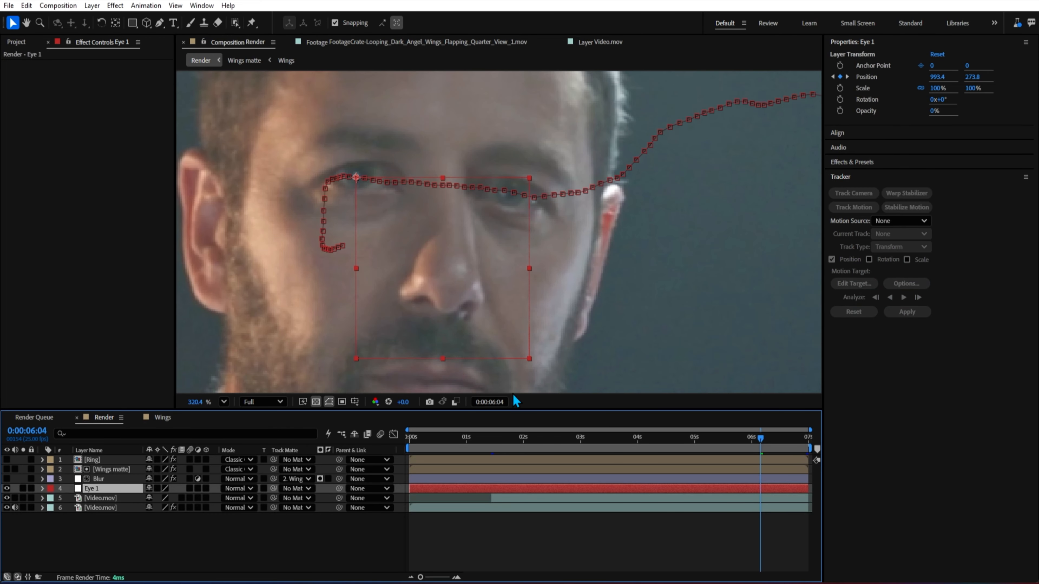
left_click_drag(560, 441, 499, 442)
scroll(638, 299, "down", 5)
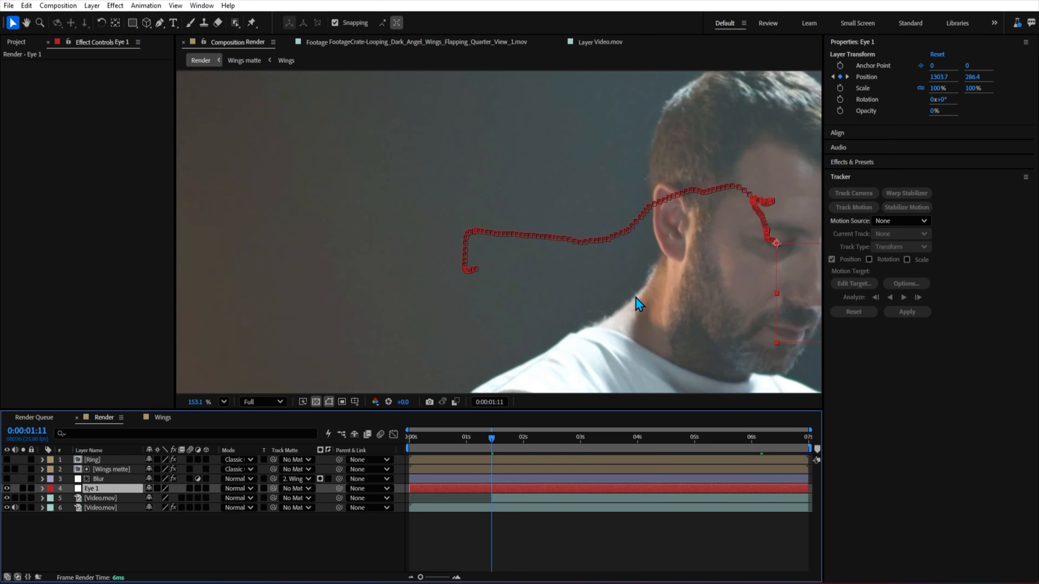
left_click_drag(731, 286, 525, 274)
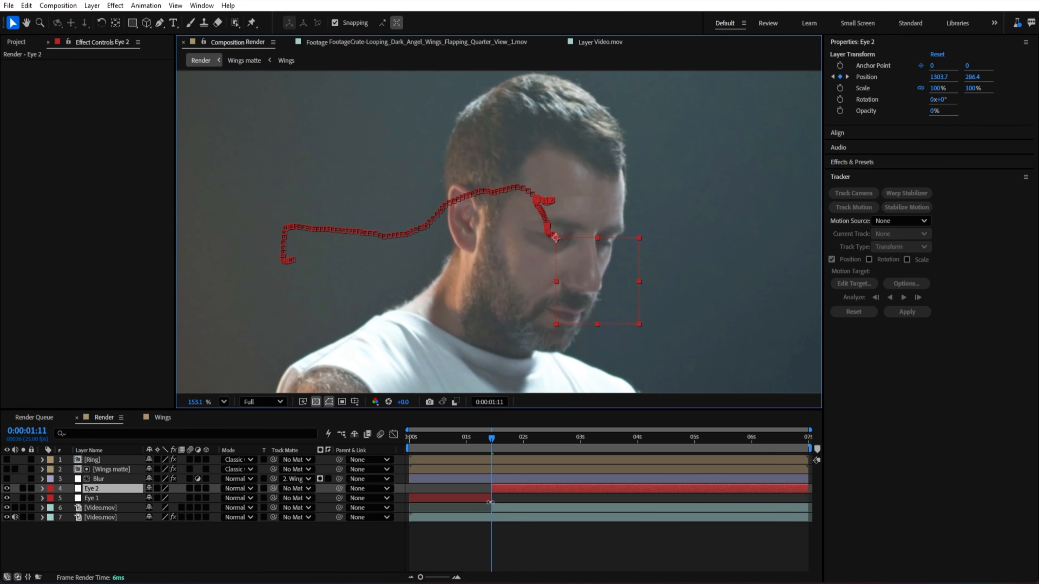
key("ctrl+shift+d")
left_click_drag(499, 447, 815, 476)
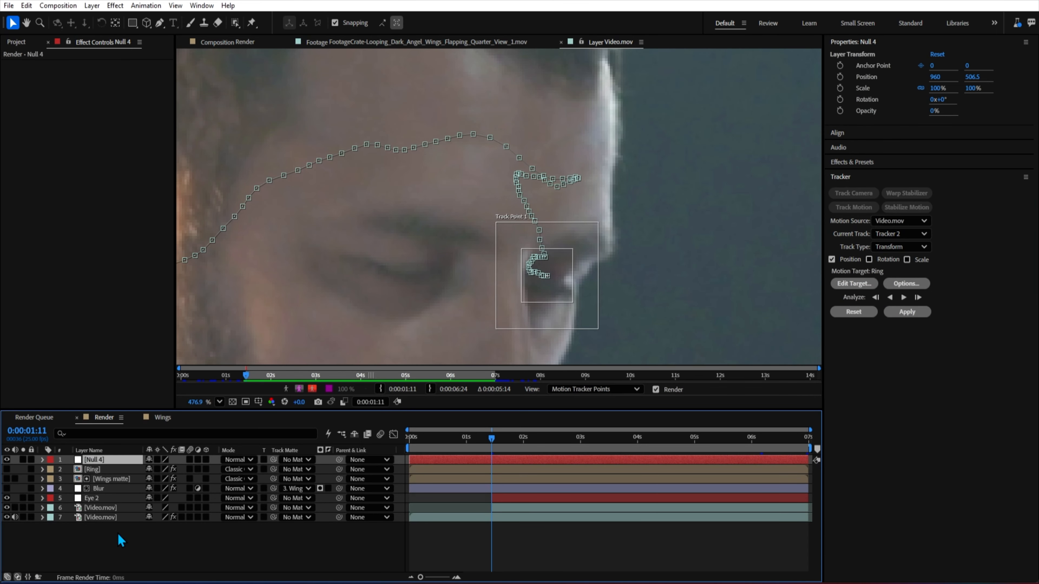
Step: Name the new null Eye 1, trimmed to start at 0:00:01:11, and place it directly below the Eye 2 null
left_click_drag(106, 498, 140, 471)
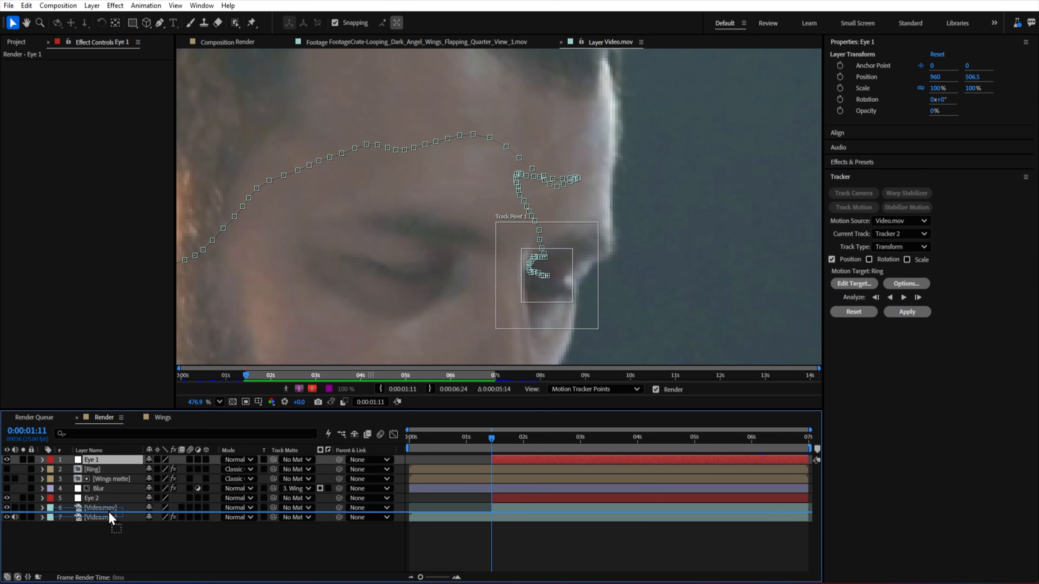
left_click_drag(110, 517, 109, 503)
Step: Set the Eye 2 null as Tracker 2's motion target on the trimmed video copy and apply the position track
left_click(100, 507)
left_click(854, 283)
left_click(529, 313)
left_click(527, 379)
left_click(561, 353)
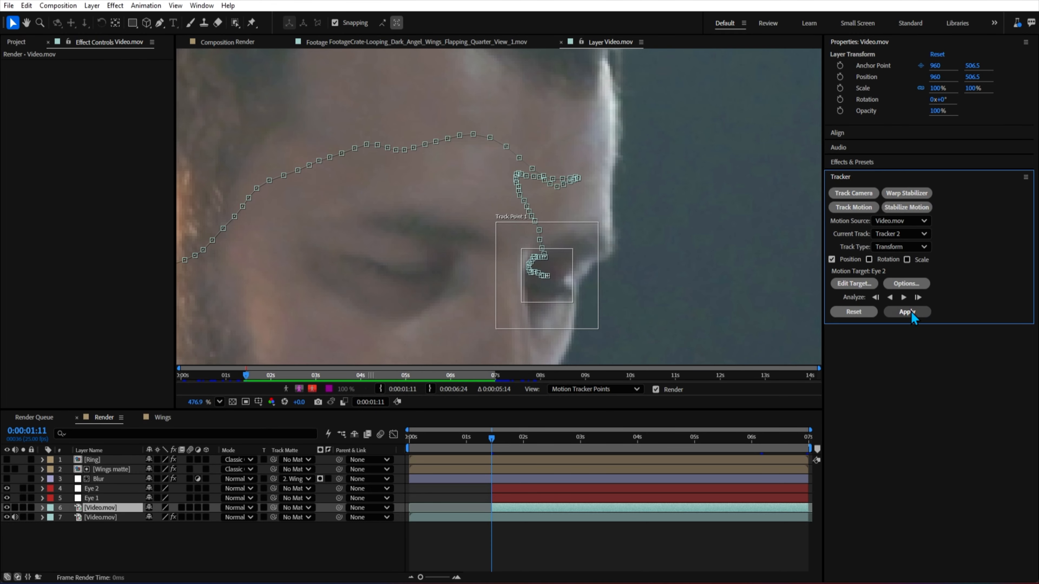
left_click(907, 312)
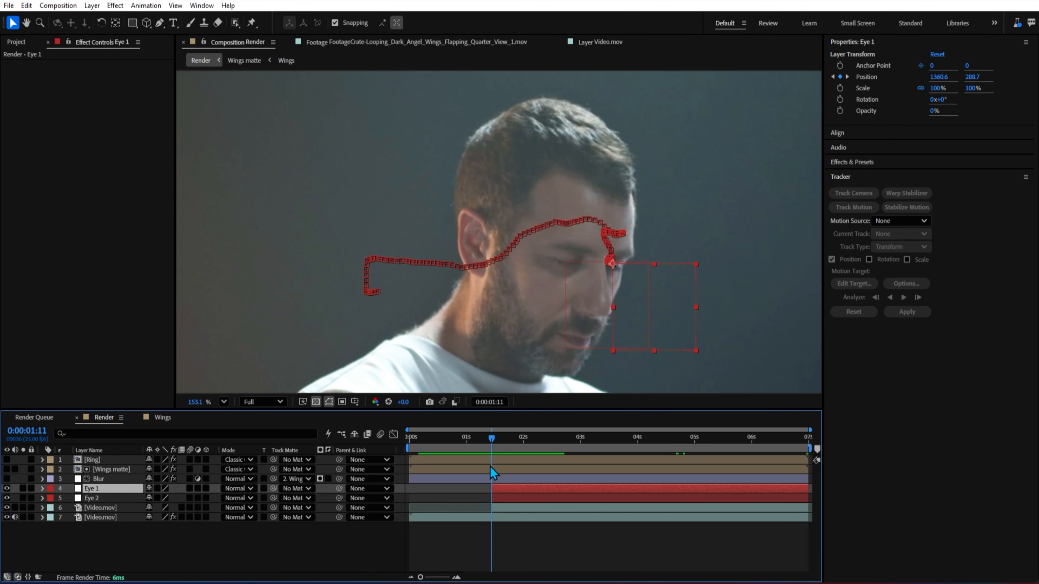
Step: Check both nulls' alignment with the eyes at 0:00:06:24, and hide the Eye 1 and Eye 2 layers
left_click_drag(492, 438, 813, 449)
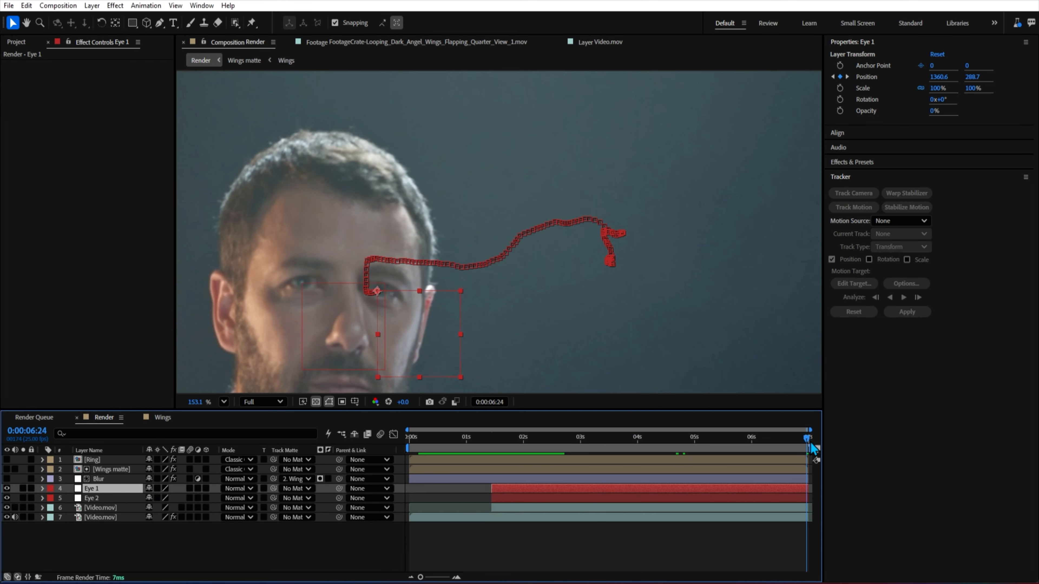
left_click(109, 498, "ctrl")
left_click_drag(434, 321, 607, 242)
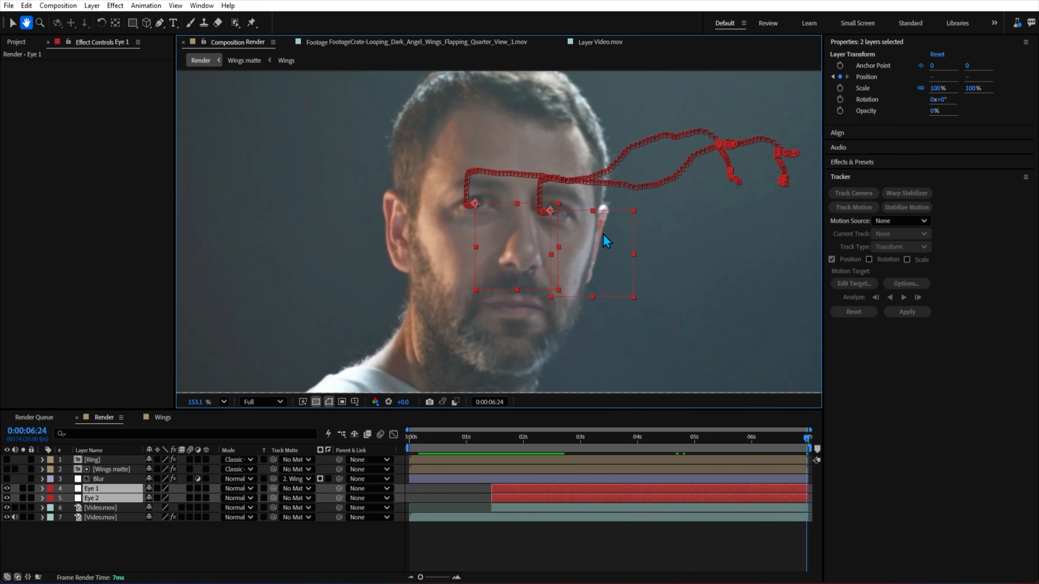
scroll(549, 199, "up", 2)
left_click(99, 544)
Step: Add a black comp-size solid named Eye flare
right_click(105, 536)
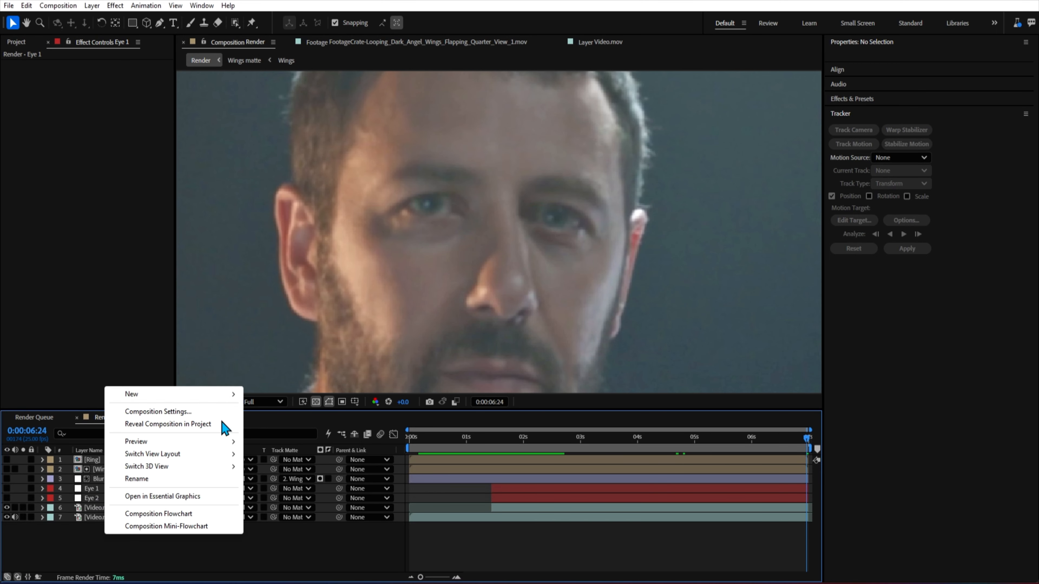
mouse_move(220, 394)
left_click(292, 216)
type("Eye flare")
left_click(510, 410)
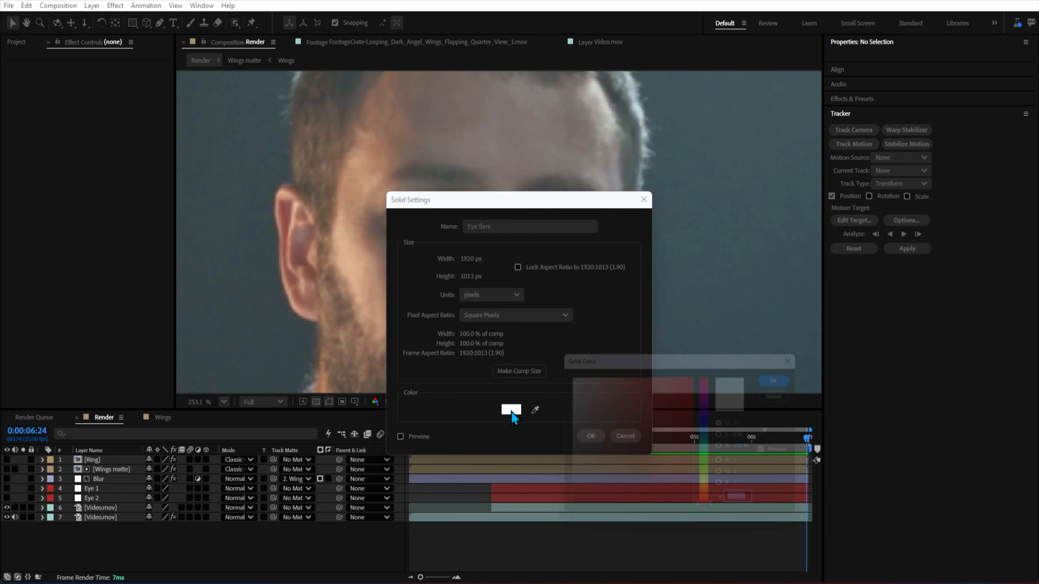
left_click(576, 495)
left_click(772, 380)
left_click(591, 435)
Step: Apply Lens Flare to the Eye flare solid, set its blending mode to Screen, and move the flare center beside the man's head
key("ctrl+space")
type("lens")
left_click(517, 335)
key("shift+slash")
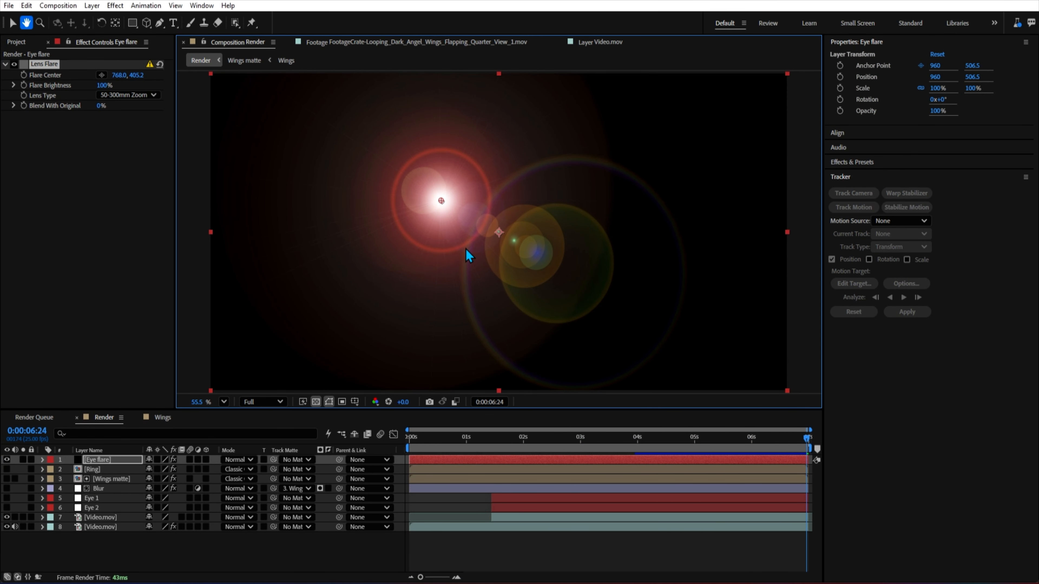
left_click(238, 460)
left_click(283, 229)
left_click_drag(522, 181, 561, 171)
Step: Link the Flare Center to the Eye 1 null with the expression thisComp.layer("Eye 1").toComp([0,0,0])
left_click(23, 75)
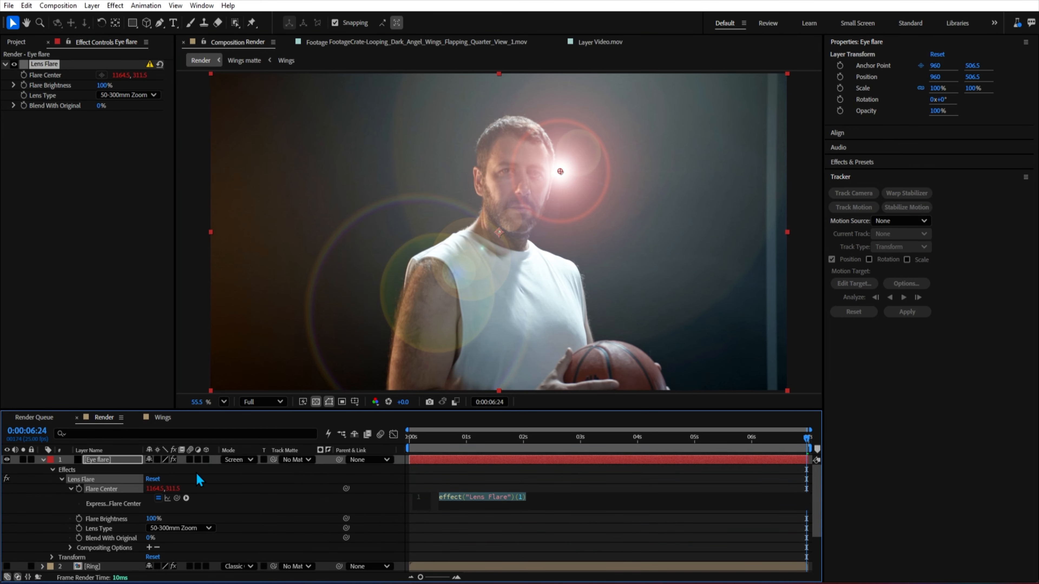
left_click_drag(130, 528, 102, 542)
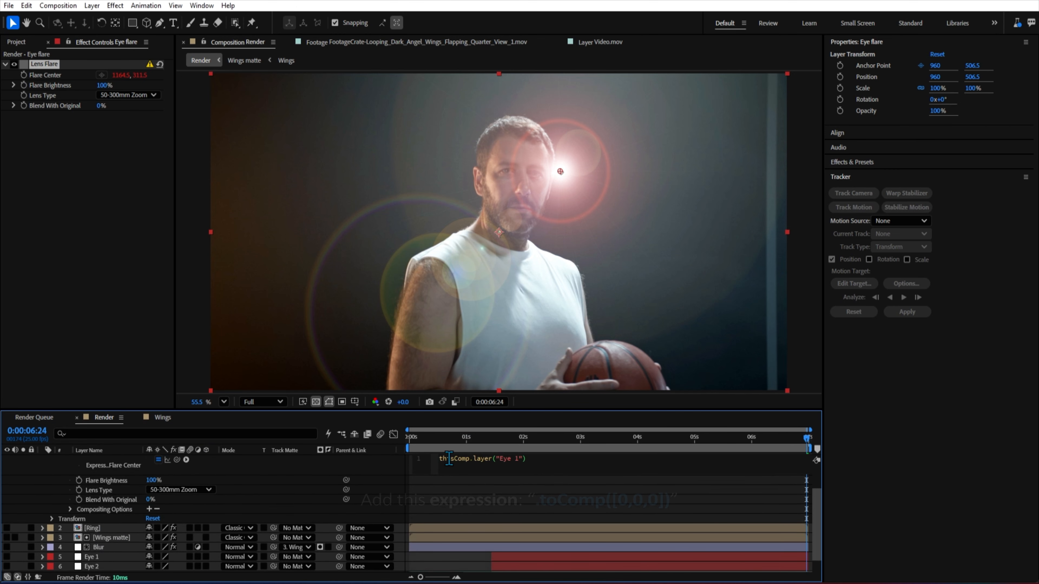
type(".toComp([0,0,")
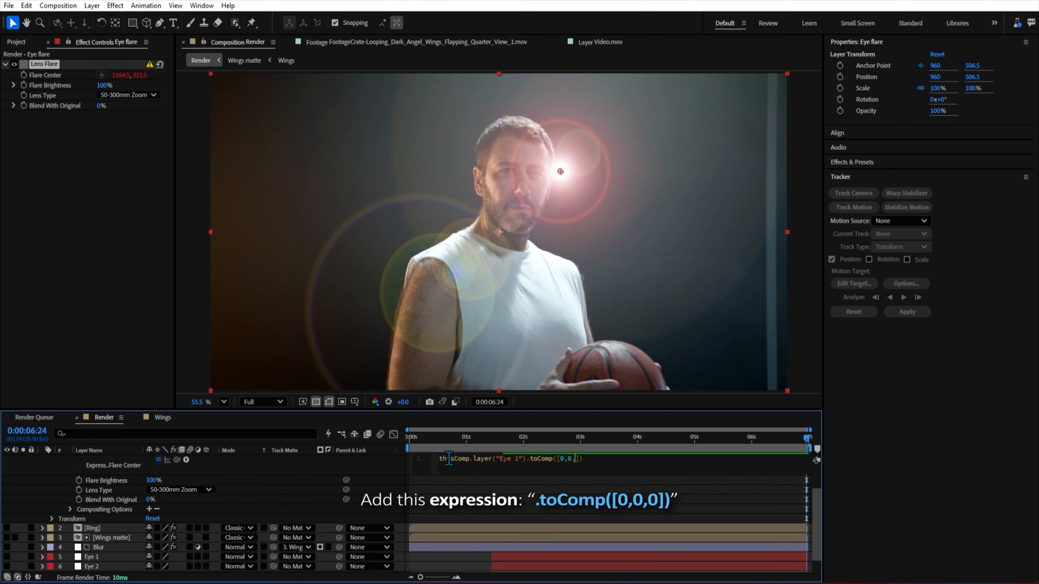
type("0")
key("KP_Enter")
key("u")
Step: Check the flare on the eye at 0:00:06:24 and set the Flare Brightness to 10%
left_click_drag(656, 440, 807, 441)
scroll(558, 195, "up", 3)
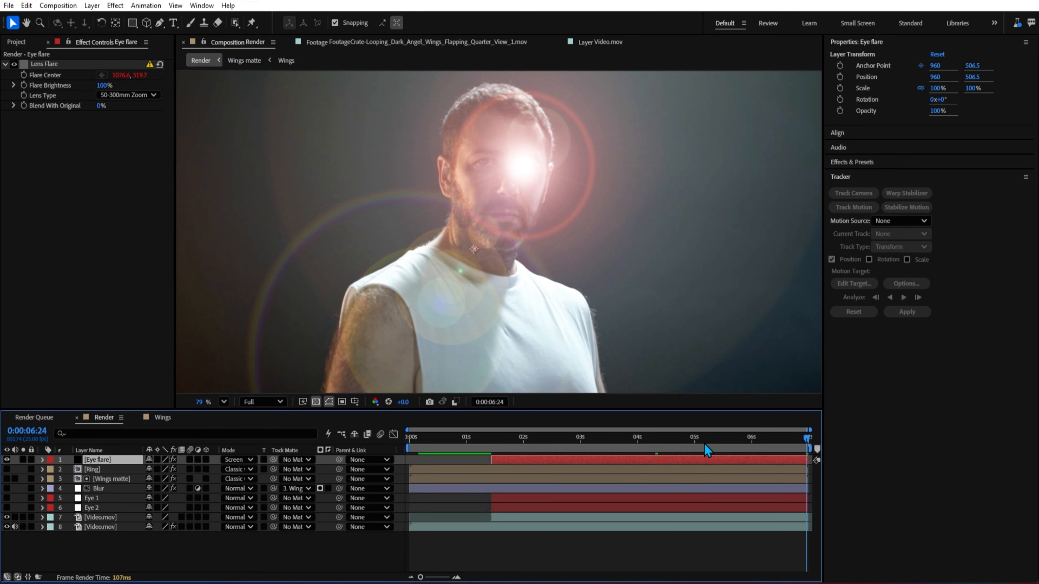
scroll(543, 177, "up", 3)
mouse_move(104, 85)
left_mouse_down()
mouse_move(62, 96)
mouse_move(95, 87)
left_mouse_up()
scroll(515, 175, "up", 7)
Step: Set the Eye flare layer's blending mode to Classic Color Dodge and readjust its Flare Brightness while checking the clip
left_click(235, 459)
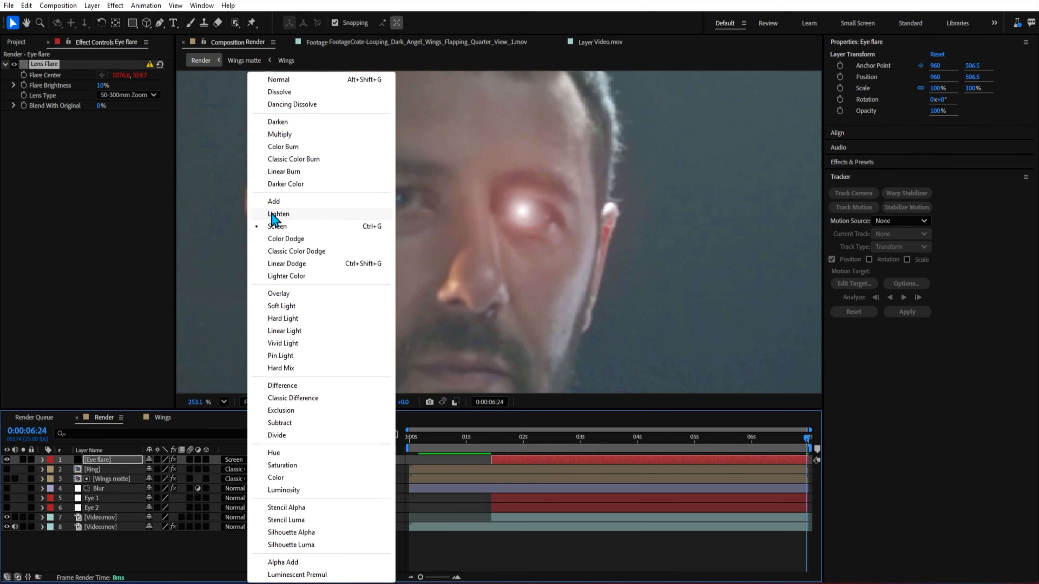
left_click(284, 251)
mouse_move(102, 85)
left_mouse_down()
mouse_move(121, 84)
mouse_move(90, 83)
mouse_move(117, 103)
left_mouse_up()
key("shift+/")
left_click_drag(695, 443, 808, 450)
scroll(478, 199, "up", 2)
Step: Keyframe Flare Brightness from 0:00:01:11 to 34% at 0:00:02:09, with the 105mm Prime lens type and Blend With Original at 21%
left_click_drag(102, 87, 304, 87)
mouse_move(481, 429)
left_mouse_down()
mouse_move(541, 430)
mouse_move(494, 436)
left_mouse_up()
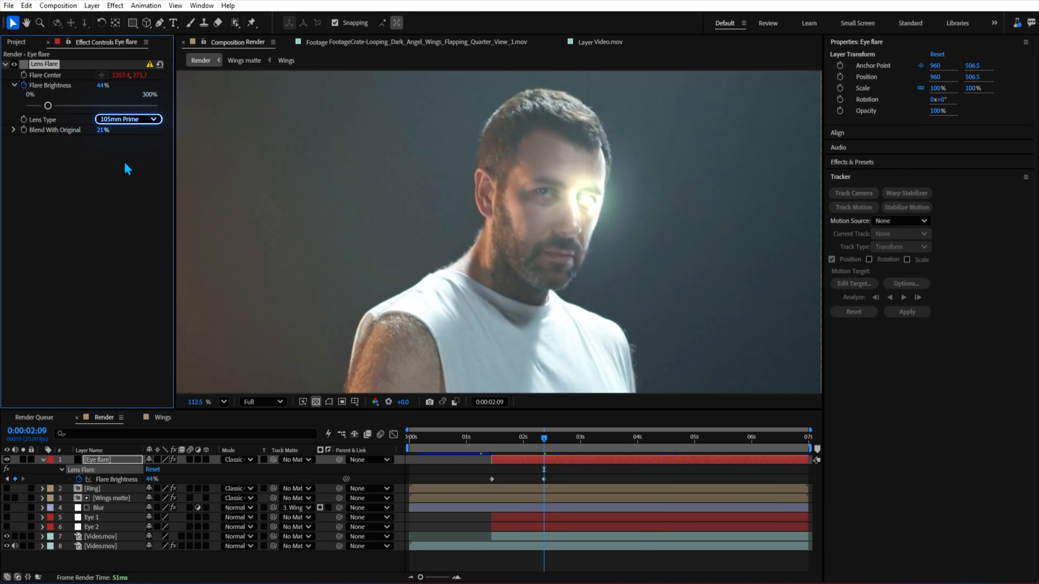
left_click(688, 446)
left_click_drag(689, 445, 703, 446)
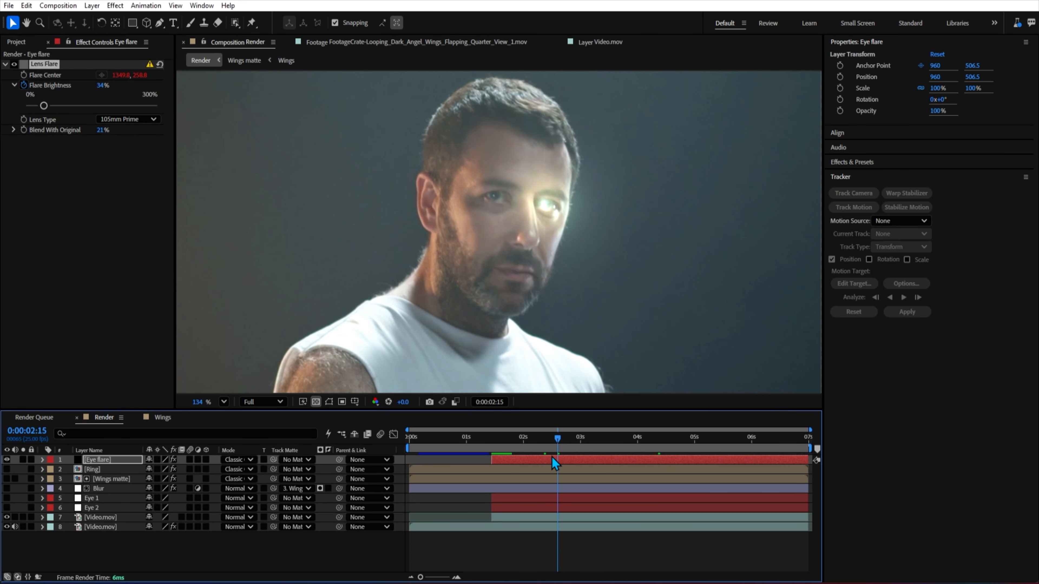
Step: Duplicate the Eye flare layer and change the copy's Flare Center expression to reference the Eye 2 null
key("ctrl+d")
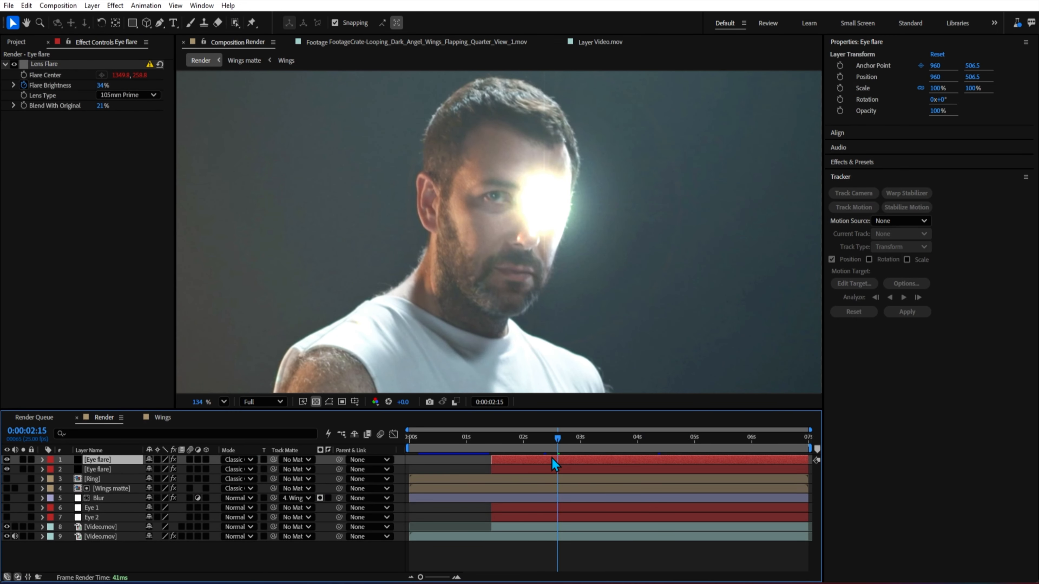
key("u")
key("u")
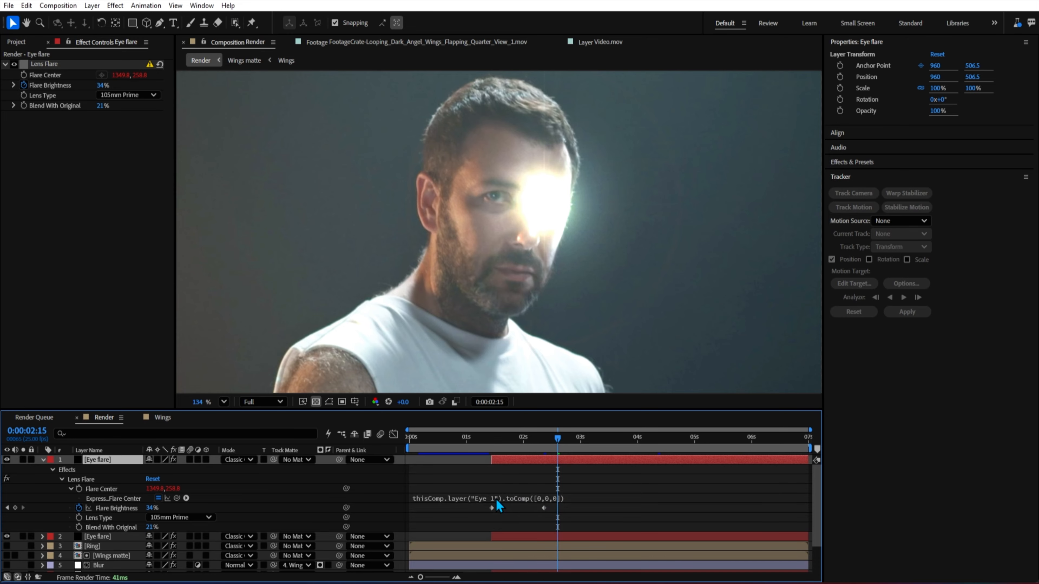
left_click(496, 500)
left_click(522, 499)
key("BackSpace")
type("2")
left_click(570, 471)
key("u")
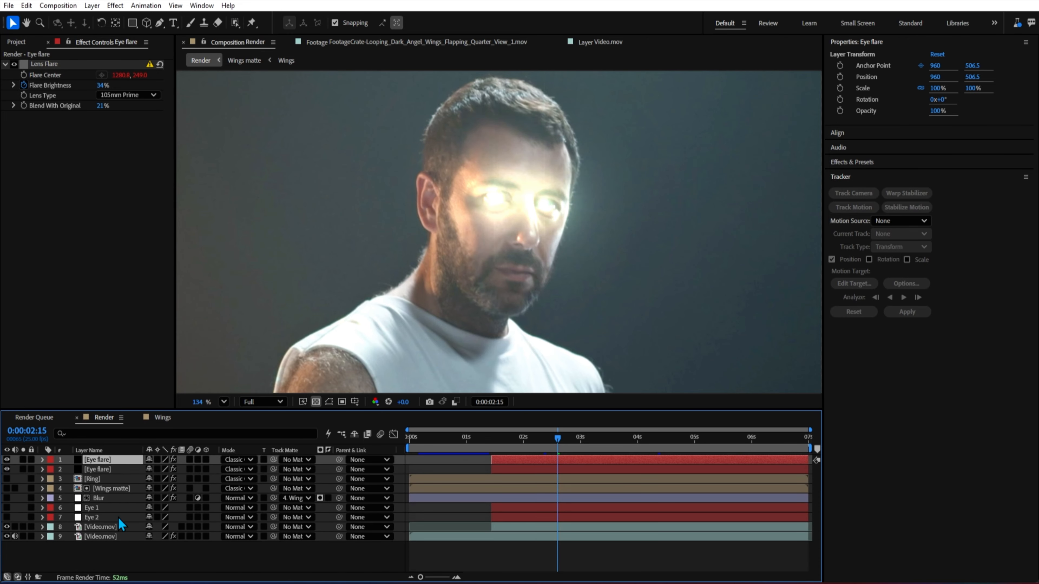
Step: Preview the glowing eyes from 0:00:01:11 with the whole frame in view
left_click(120, 519)
key("shift+/")
left_click_drag(667, 448, 492, 430)
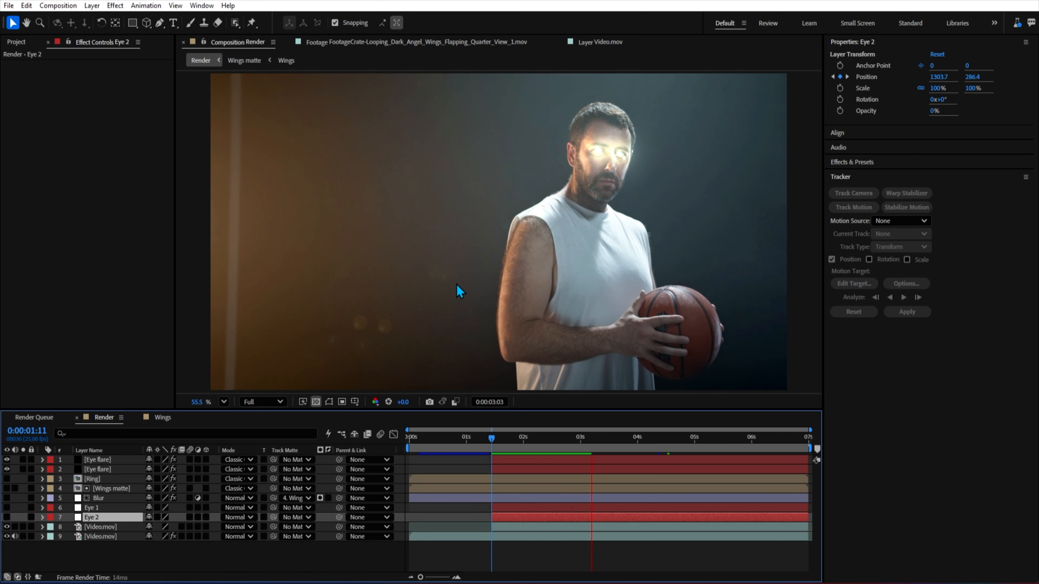
key("space")
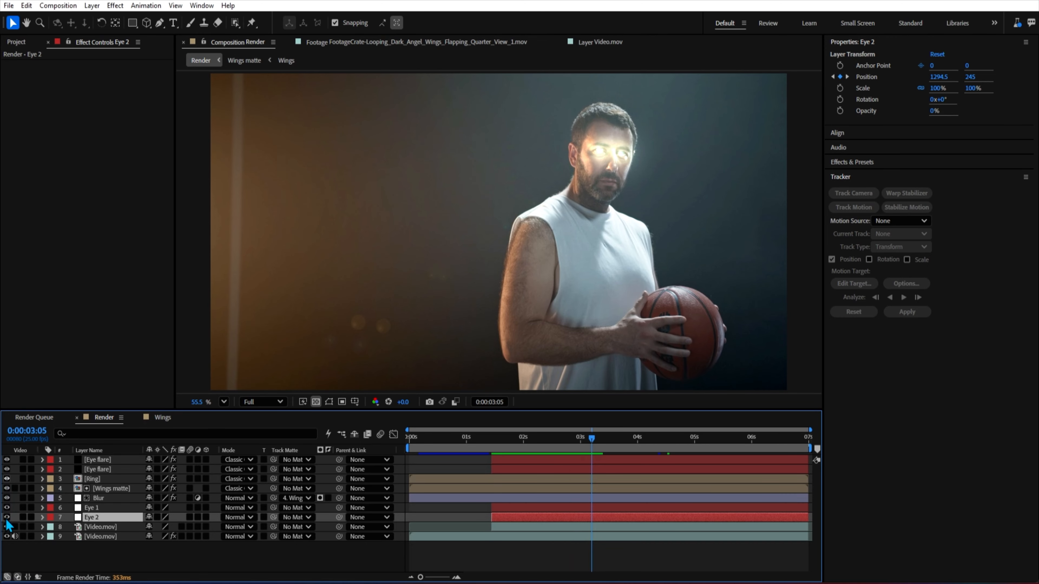
Step: Make all hidden layers visible, including Ring, Wings matte and Blur, and preview the full composite from the beginning
left_click_drag(6, 521, 7, 524)
left_click(477, 487)
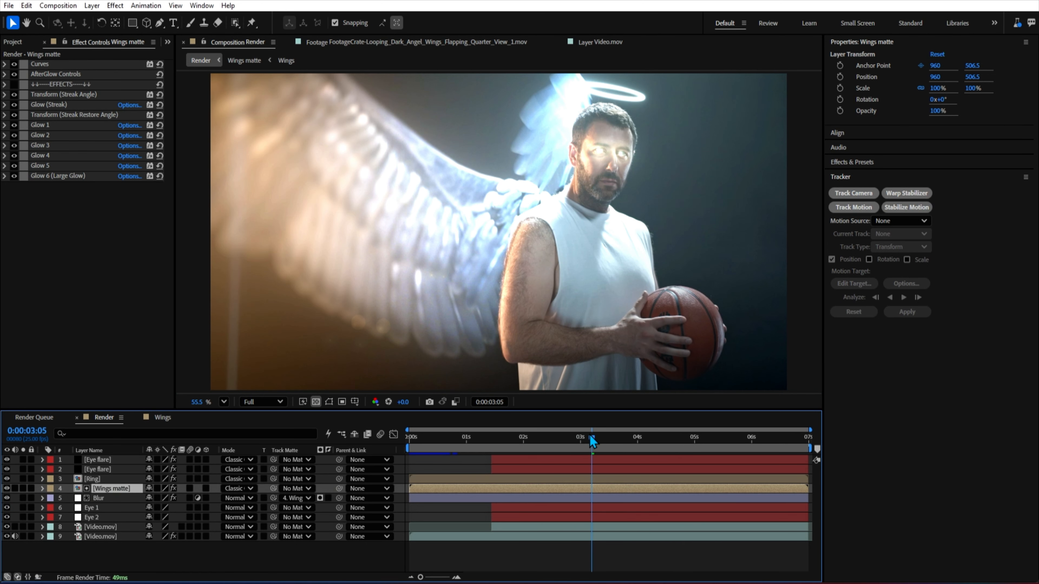
left_click_drag(590, 436, 638, 446)
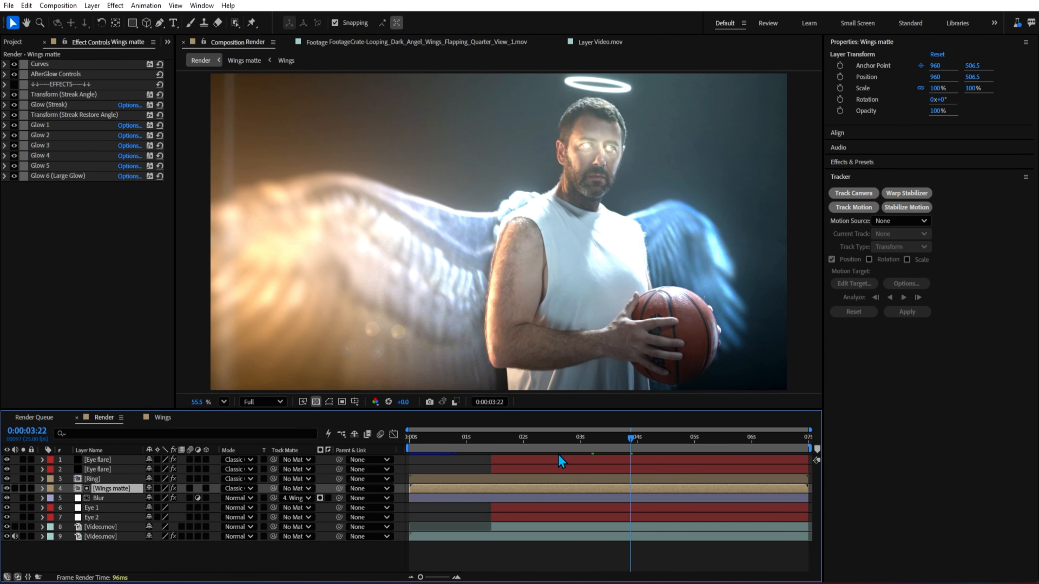
key("Home")
key("space")
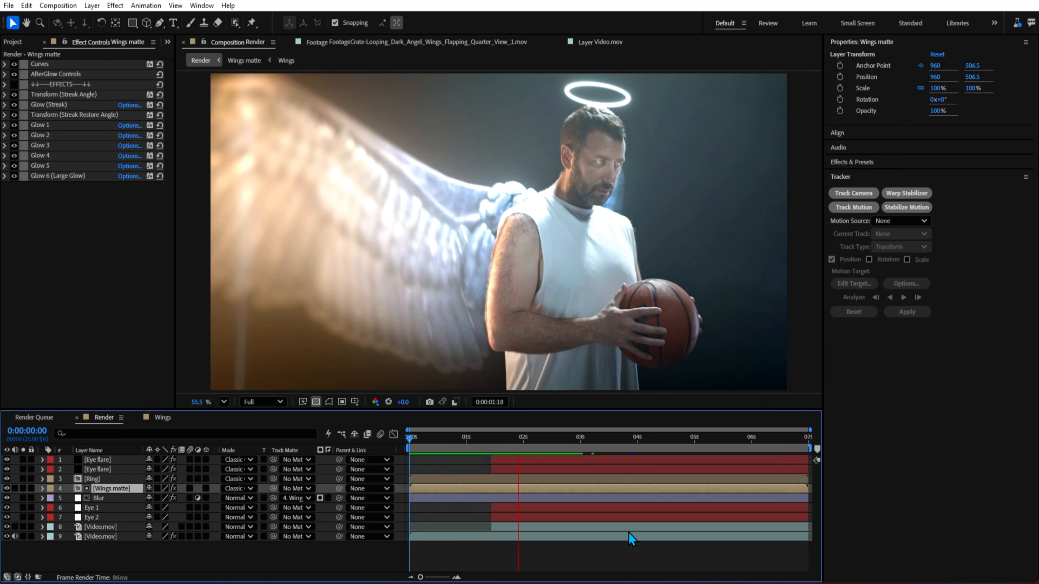
key("space")
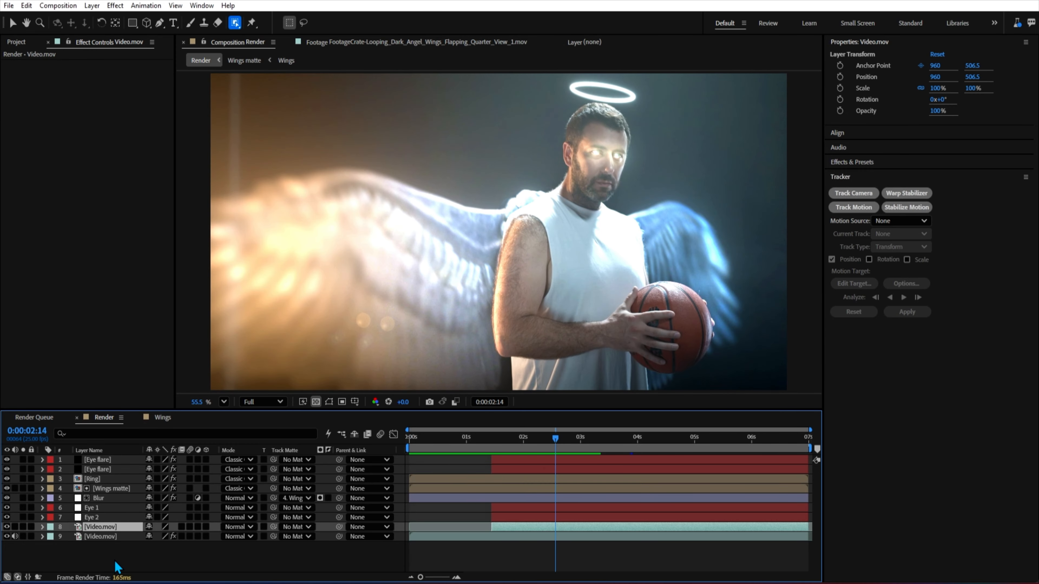
Step: Duplicate the full-length Video.mov layer, name the copy Ball, move it above both Video.mov layers, and return to 0:00:00:00
left_click(101, 558)
left_click(104, 538)
key("ctrl+d")
key("Return")
type("Ball")
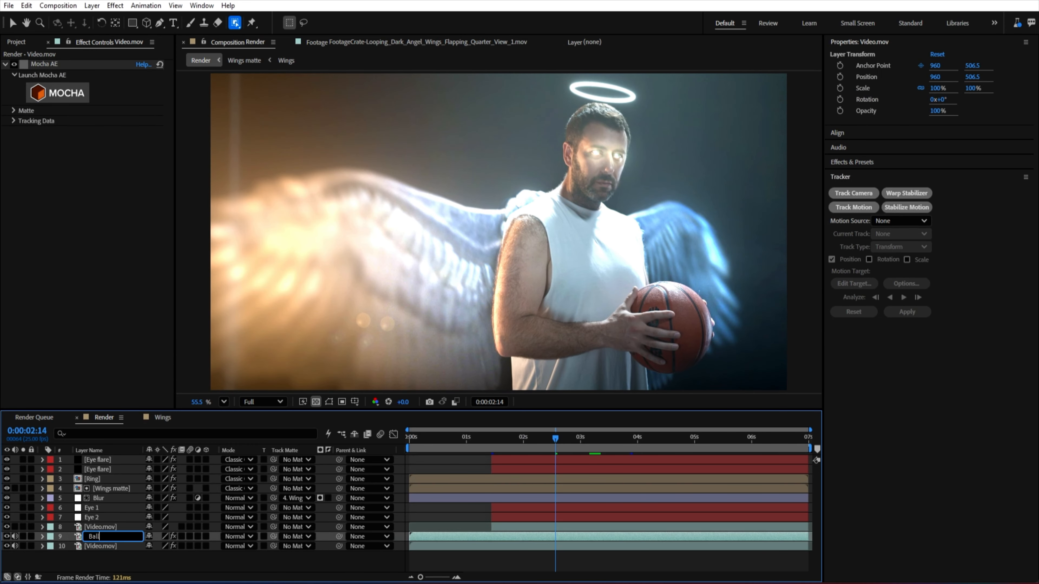
key("Return")
left_click_drag(104, 538, 102, 523)
left_click(406, 442)
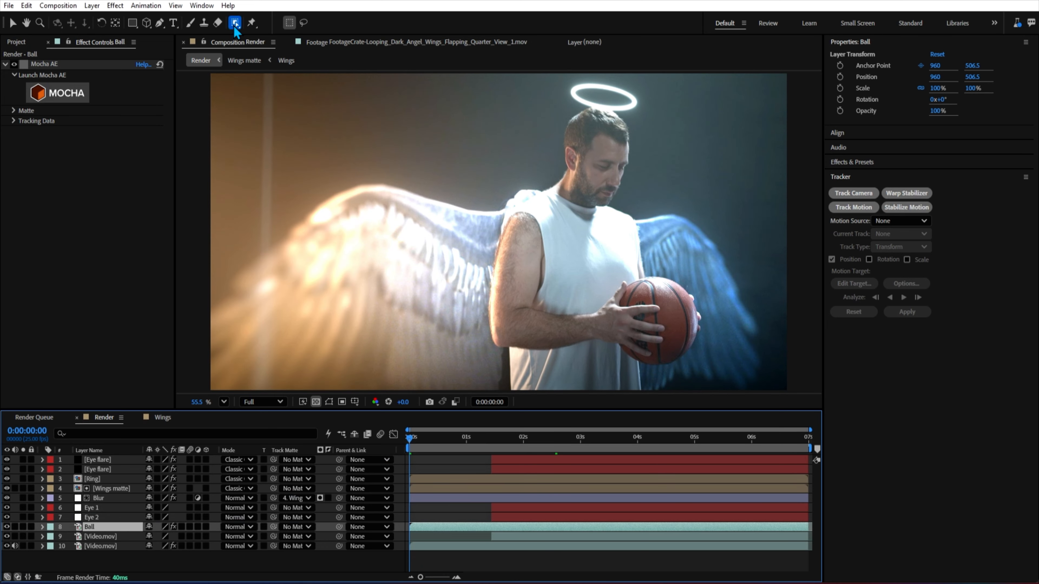
Step: Solo the Ball layer, mask the basketball without the fingers using the Object Matte tool, propagate the matte through the clip and freeze it
left_click(23, 527)
scroll(513, 254, "up", 3)
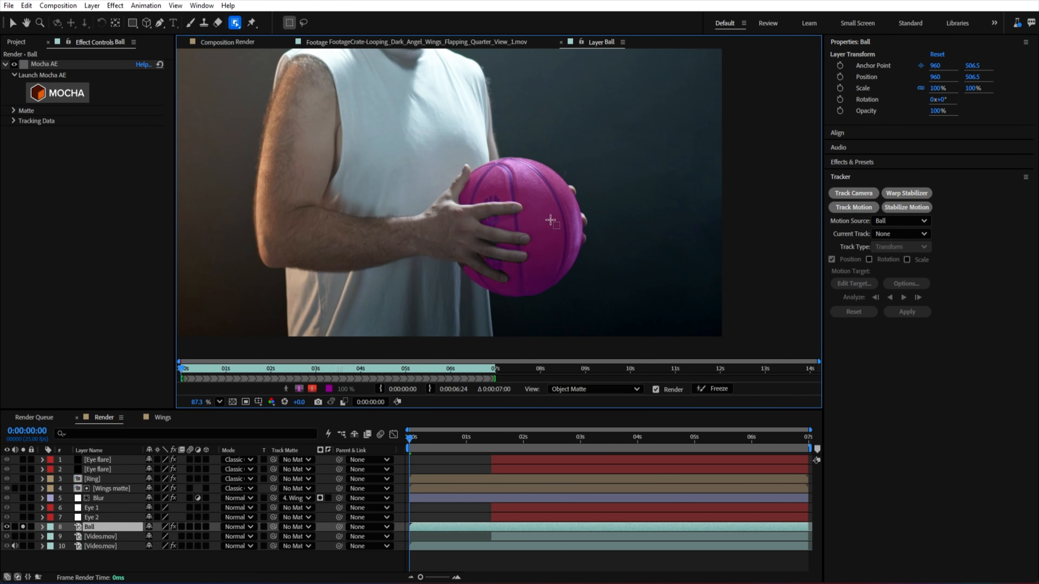
key("space")
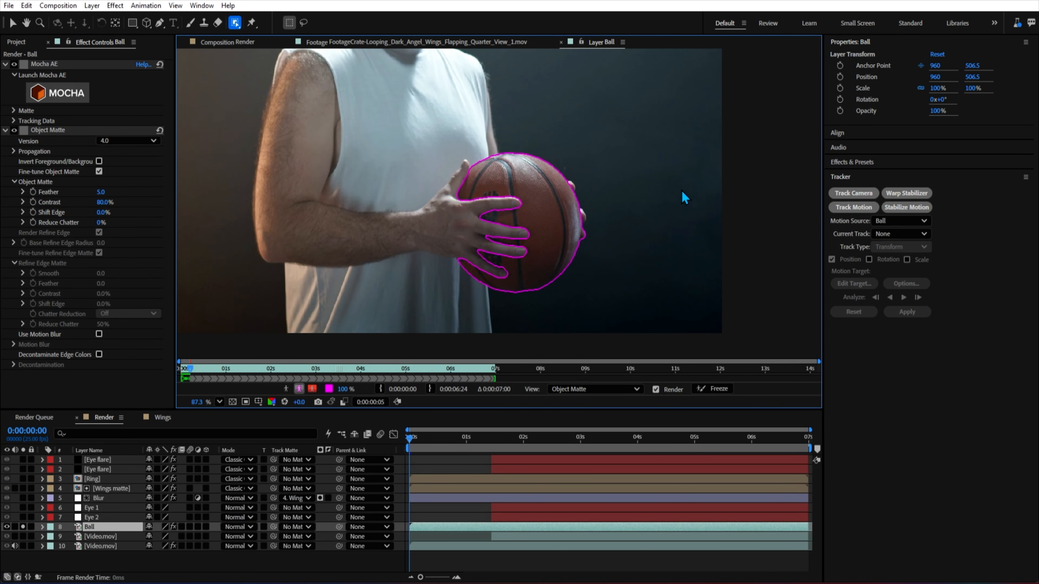
left_click(714, 389)
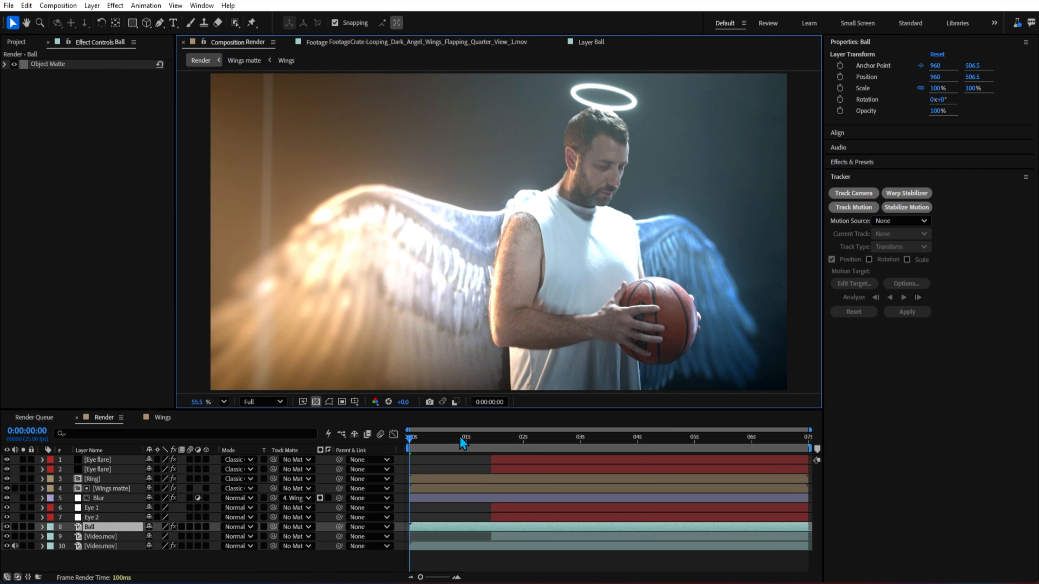
Step: Apply Tint and VC Color Vibrance to the Ball layer and set the vibrance color to bright blue (00BAFF)
key("ctrl+space")
type("tint")
key("Return")
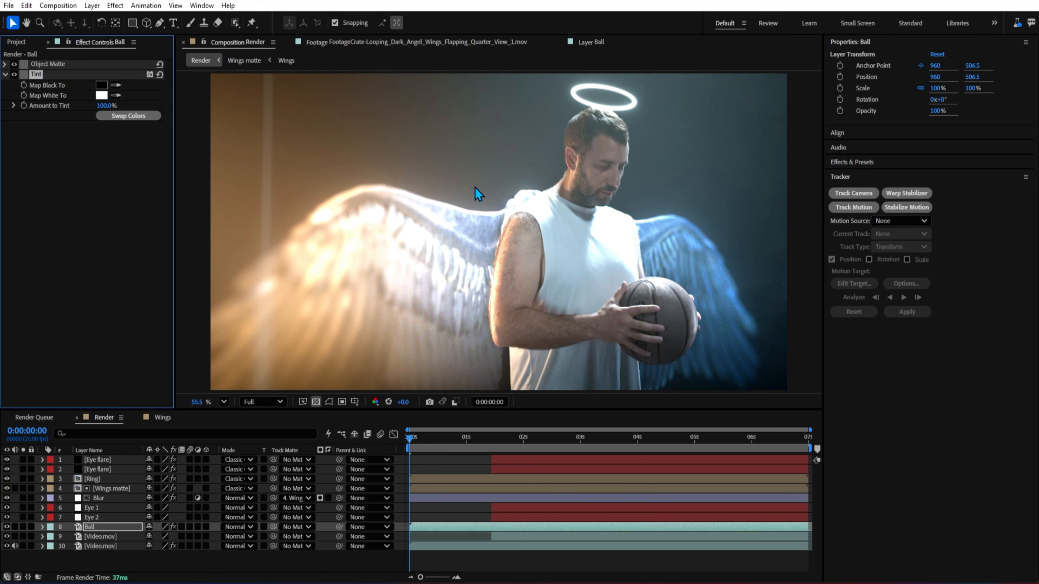
key("ctrl+space")
type("vc")
key("Down")
key("Return")
left_click(101, 136)
left_click(714, 437)
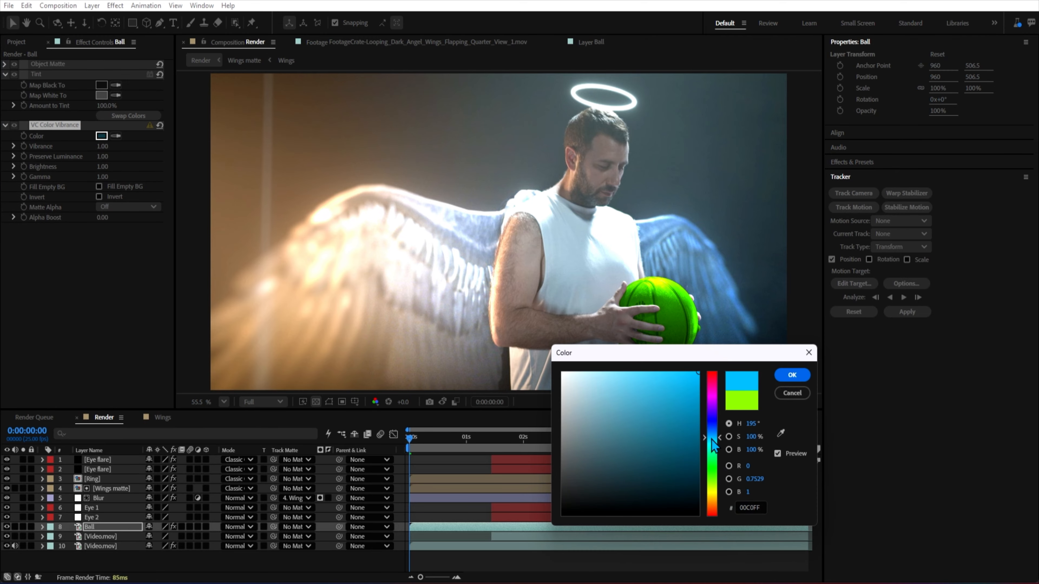
left_click(792, 375)
Step: Apply the AfterGlow preset to the Ball layer, set its blending mode to Linear Dodge and save the project
key("ctrl+space")
type("after")
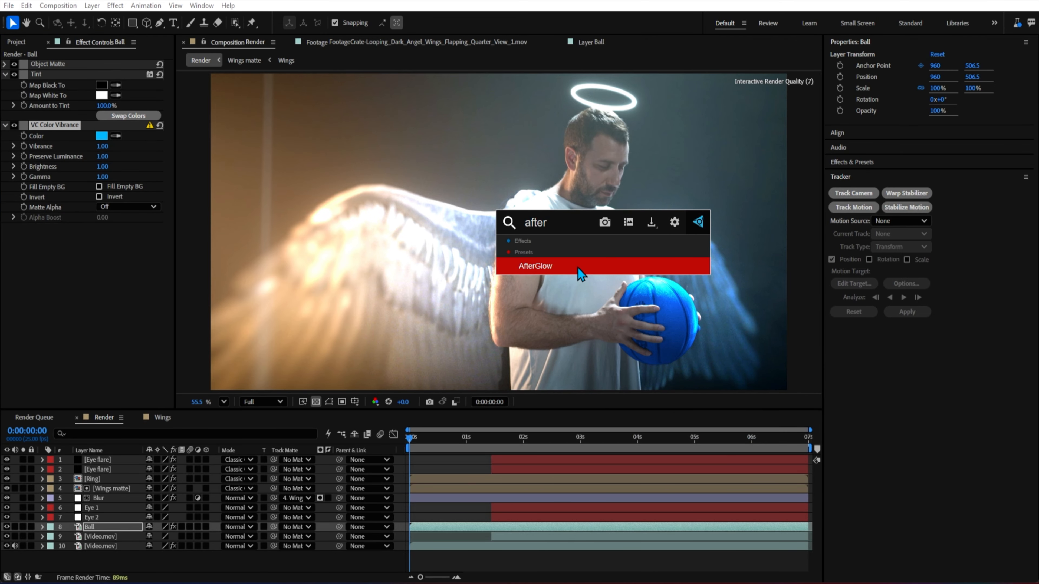
left_click(580, 270)
left_click(237, 527)
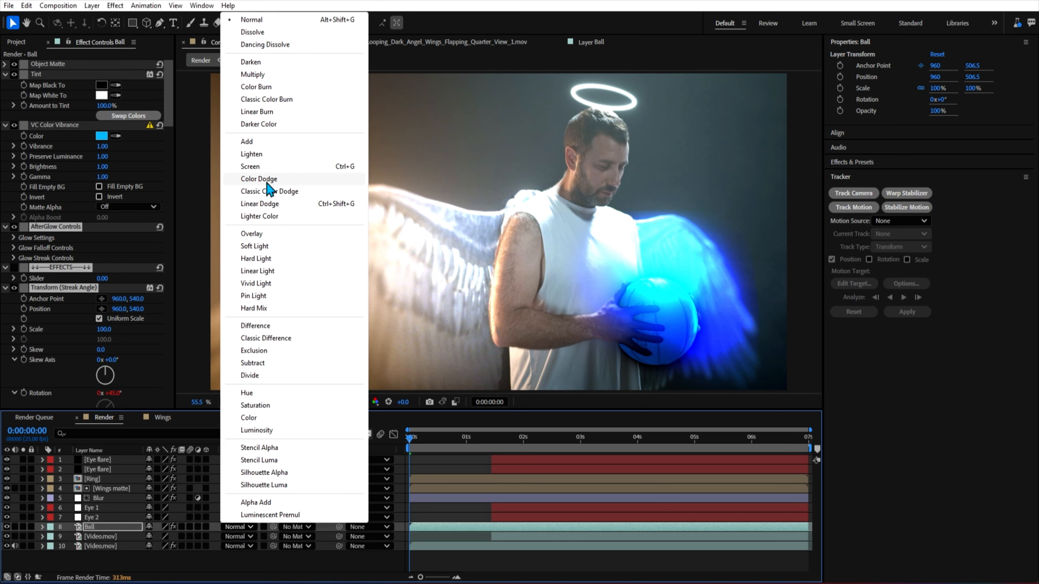
left_click(268, 204)
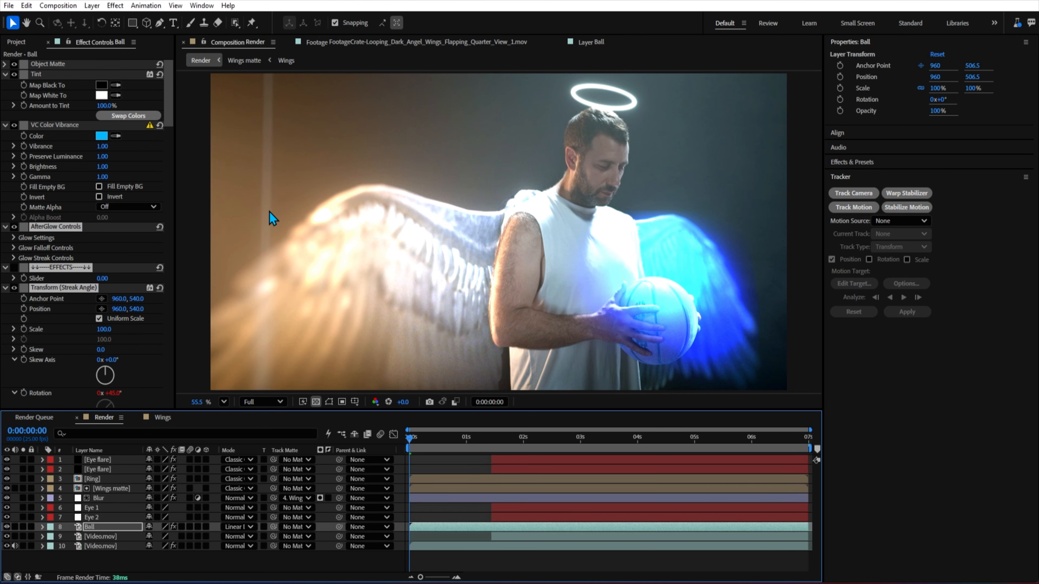
key("ctrl+s")
Step: Refine the Ball's AfterGlow to Threshold 0%, Radius 7.1 and Intensity 0.02, and set its VC Color Vibrance amount to 0.41
left_click(61, 247)
left_click(14, 239)
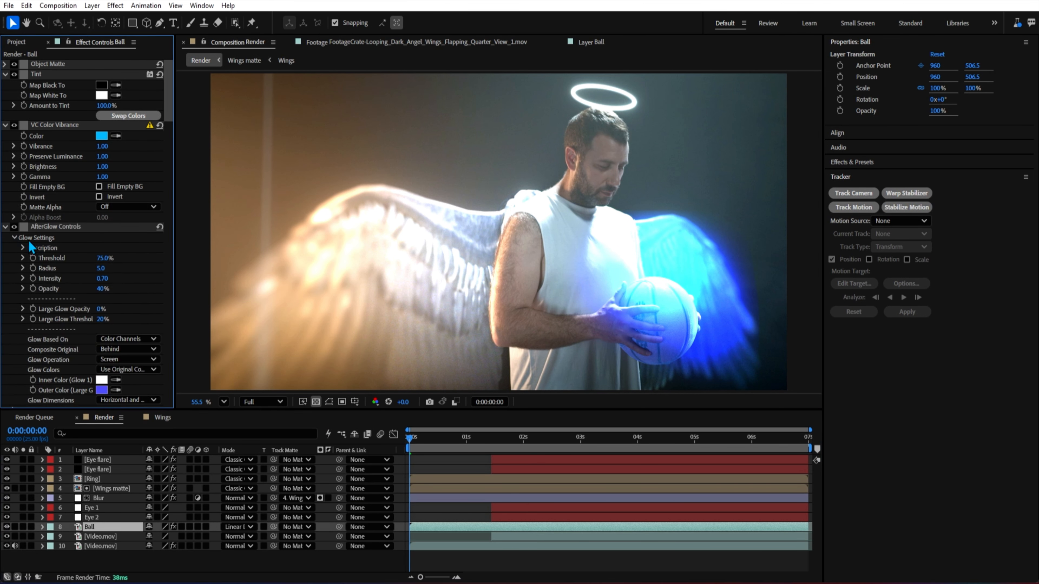
left_click_drag(97, 279, 44, 278)
left_click_drag(115, 277, 103, 279)
left_click(238, 527)
left_click(446, 455)
left_click_drag(102, 147, 50, 150)
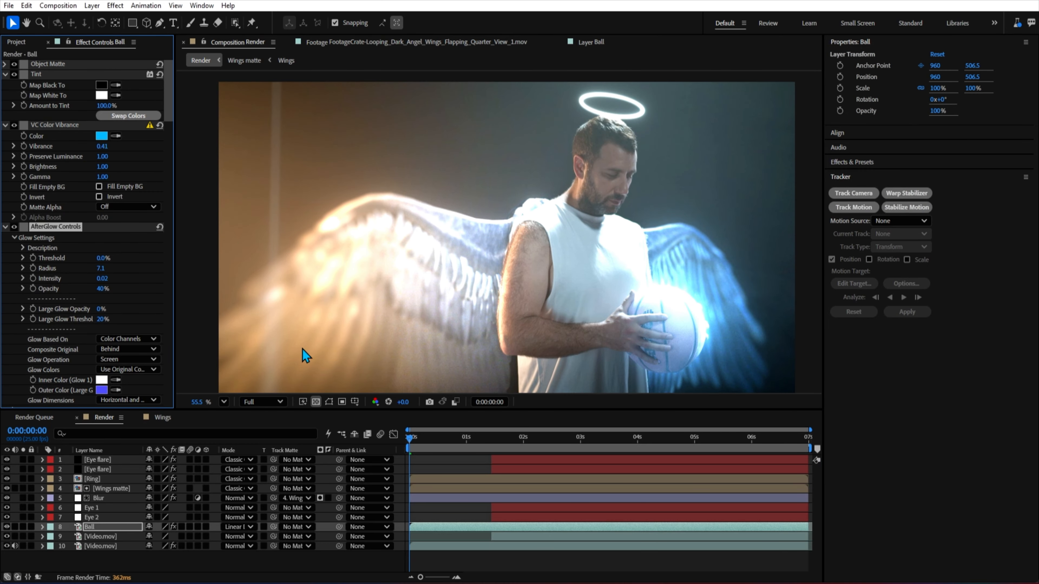
left_click(622, 439)
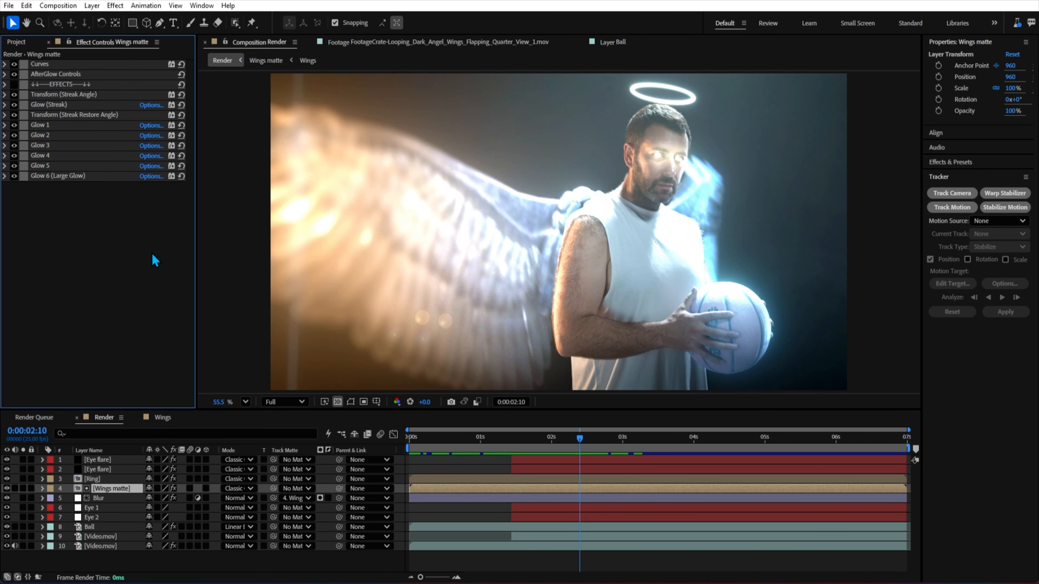
Step: Apply VC Color Vibrance to the Wings matte layer with Fill Empty BG enabled and an orange color (FFAE00)
key("ctrl+space")
type("vc")
key("Down")
key("Return")
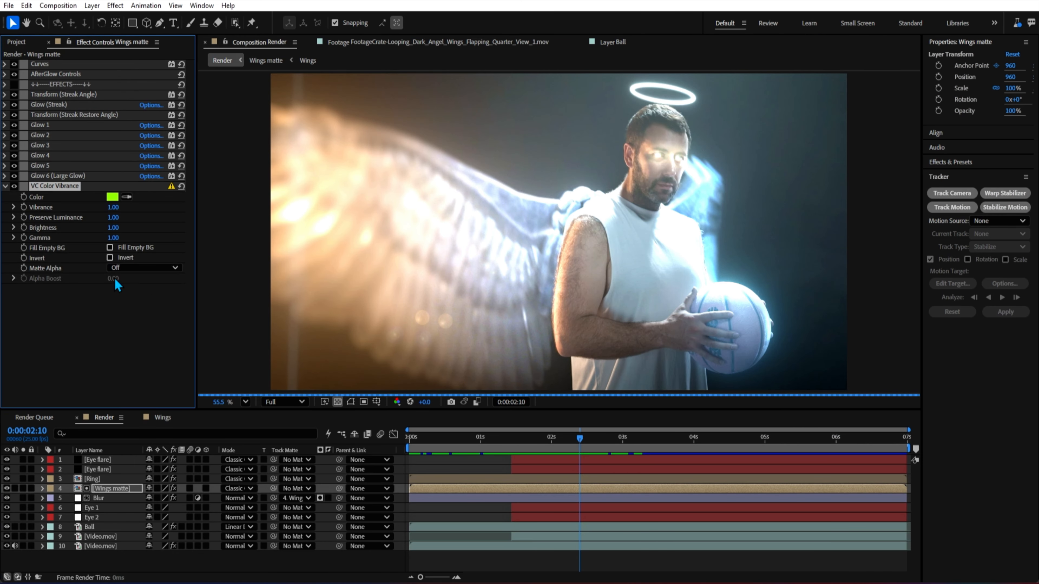
left_click(110, 248)
left_click(112, 197)
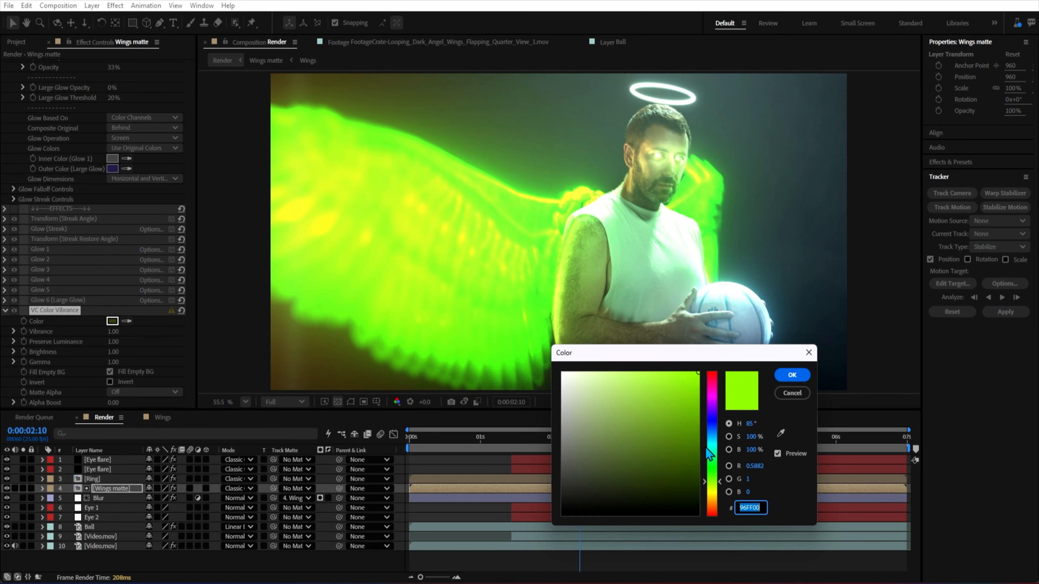
left_click(713, 500)
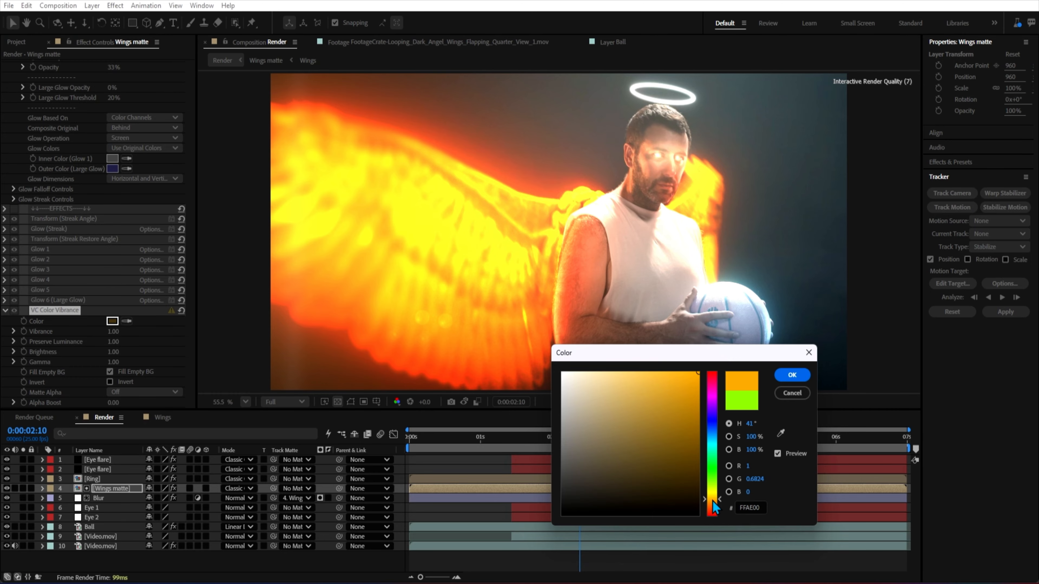
left_click(793, 378)
Step: Set the Gamma of the Wings matte layer's VC Color Vibrance to 0.22
left_click_drag(113, 352, 88, 353)
key("ctrl+z")
left_click_drag(113, 363, 61, 353)
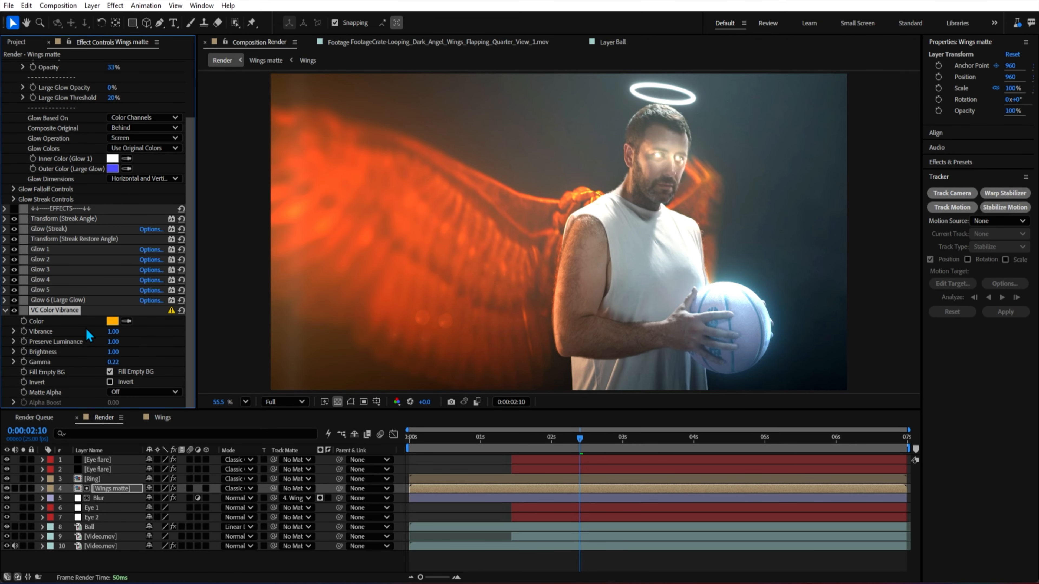
Step: Apply VC Color Vibrance to the Ring layer with Fill Empty BG and a golden yellow (FFD200), and open its AfterGlow settings
left_click(92, 479)
left_click(109, 288)
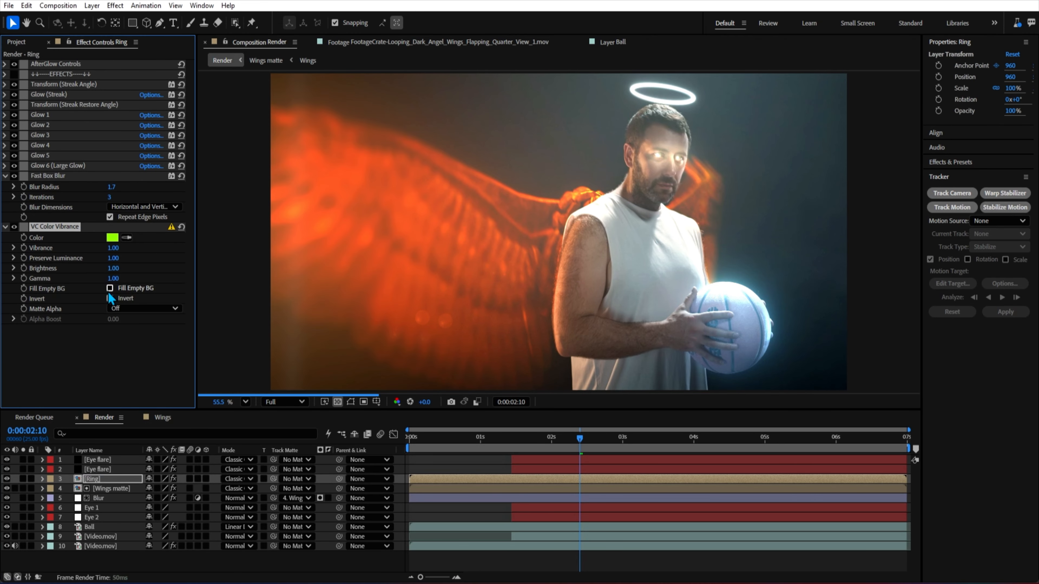
left_click(112, 238)
mouse_move(714, 485)
left_mouse_down()
mouse_move(718, 510)
mouse_move(715, 497)
left_mouse_up()
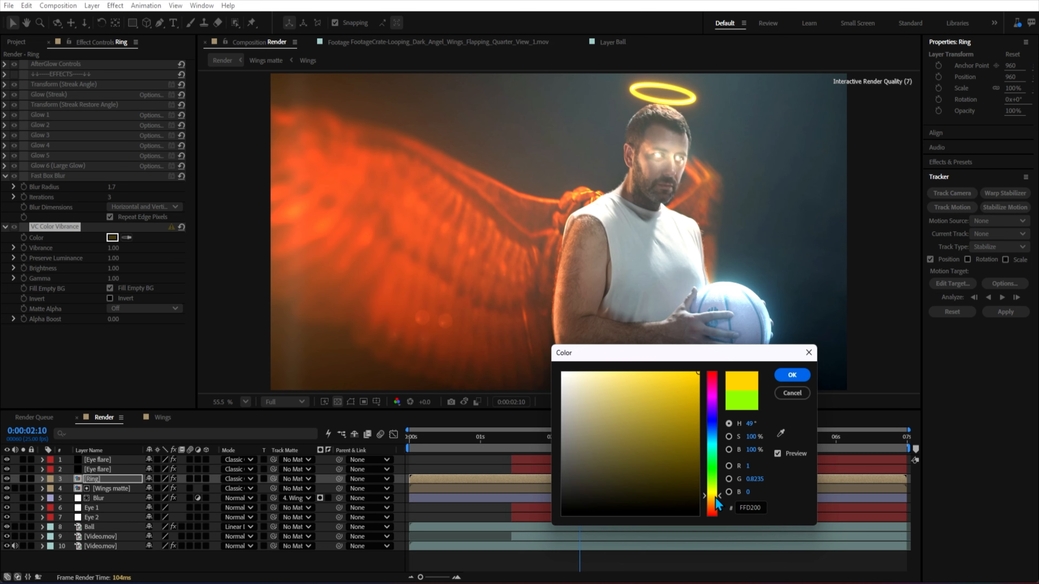
left_click(785, 378)
left_click(4, 64)
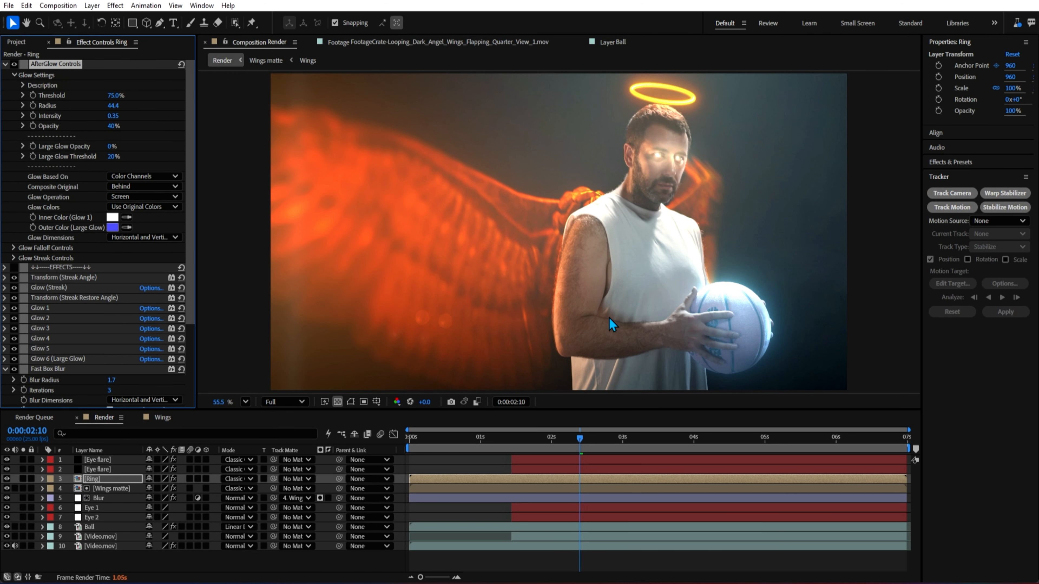
Step: Change the Ball's VC Color Vibrance color to orange (FF7200) and set its Vibrance to 1.22
left_click(104, 528)
left_click(112, 136)
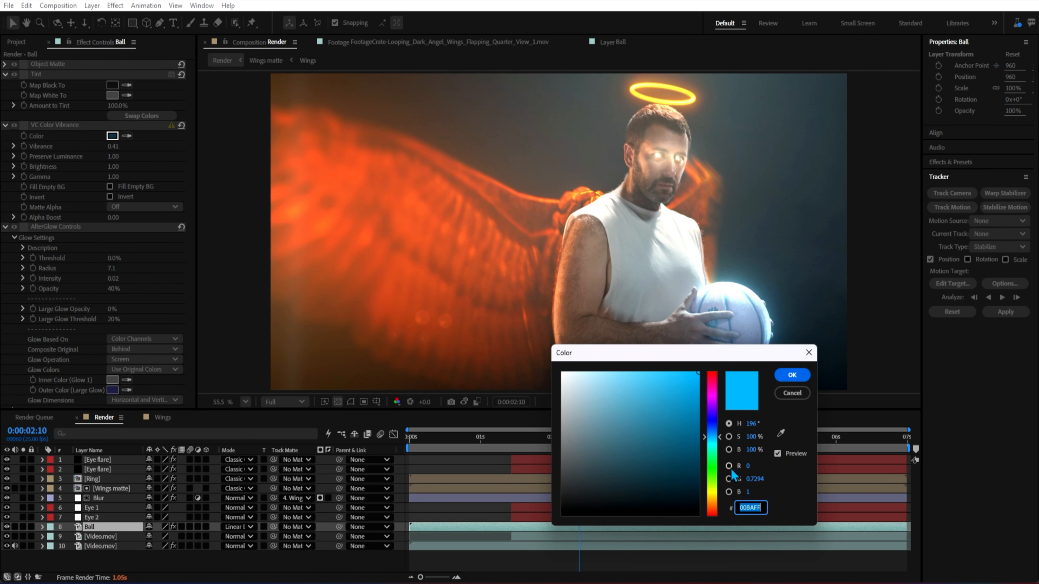
left_click(713, 507)
left_click_drag(711, 357, 659, 408)
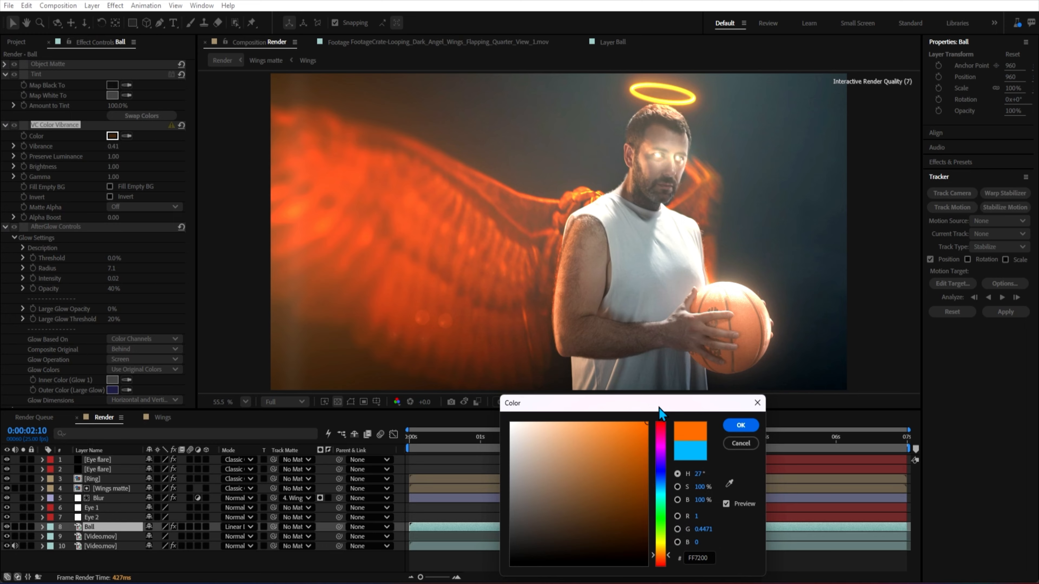
left_click(739, 428)
left_click_drag(563, 287, 569, 287)
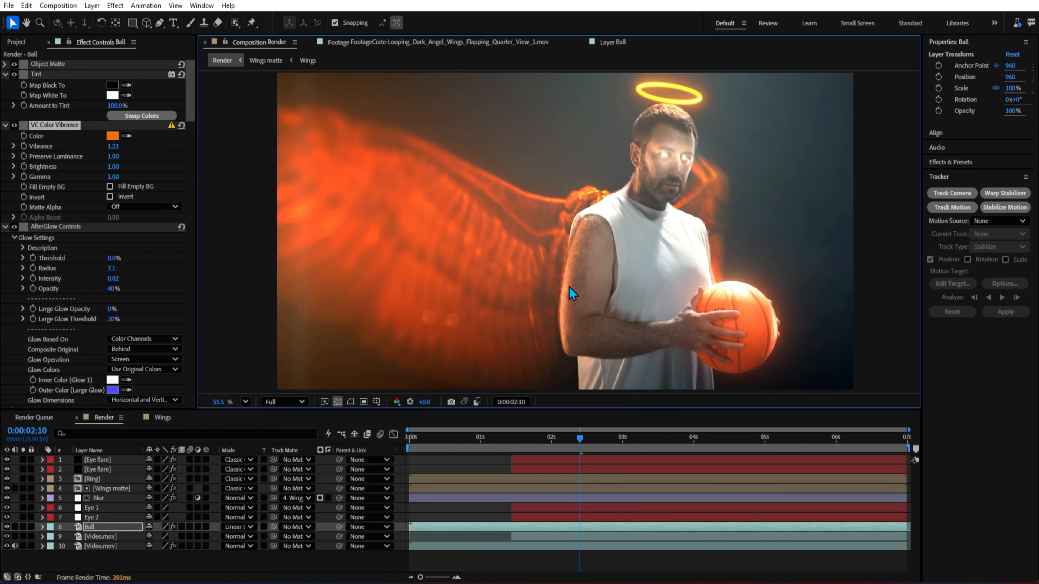
Step: Apply the Tint effect to the lower Eye flare layer
left_click(108, 487)
left_click(108, 469)
key("ctrl+space")
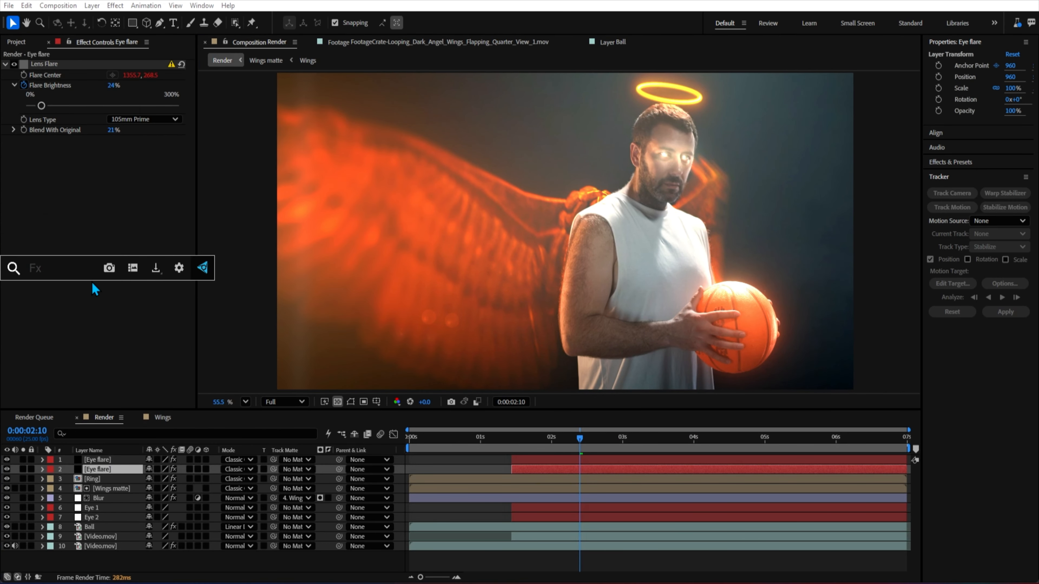
type("tint")
key("Return")
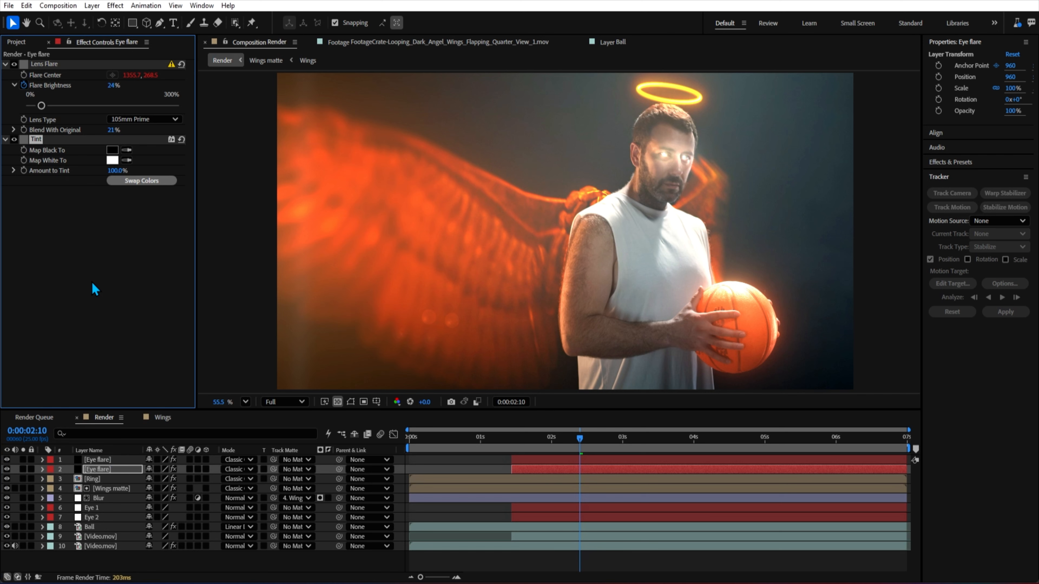
Step: Add VC Color Vibrance to the lower Eye flare layer with Fill Empty BG enabled and a golden yellow color
key("ctrl+space")
type("vc")
left_click(66, 316)
left_click(113, 201)
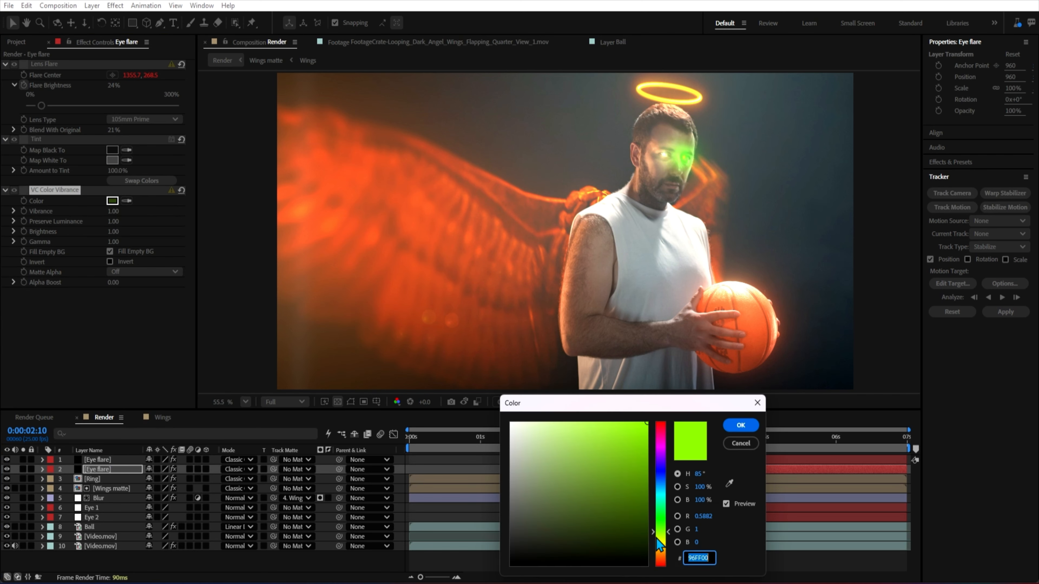
mouse_move(661, 534)
left_mouse_down()
mouse_move(662, 560)
mouse_move(664, 547)
left_mouse_up()
left_click(739, 426)
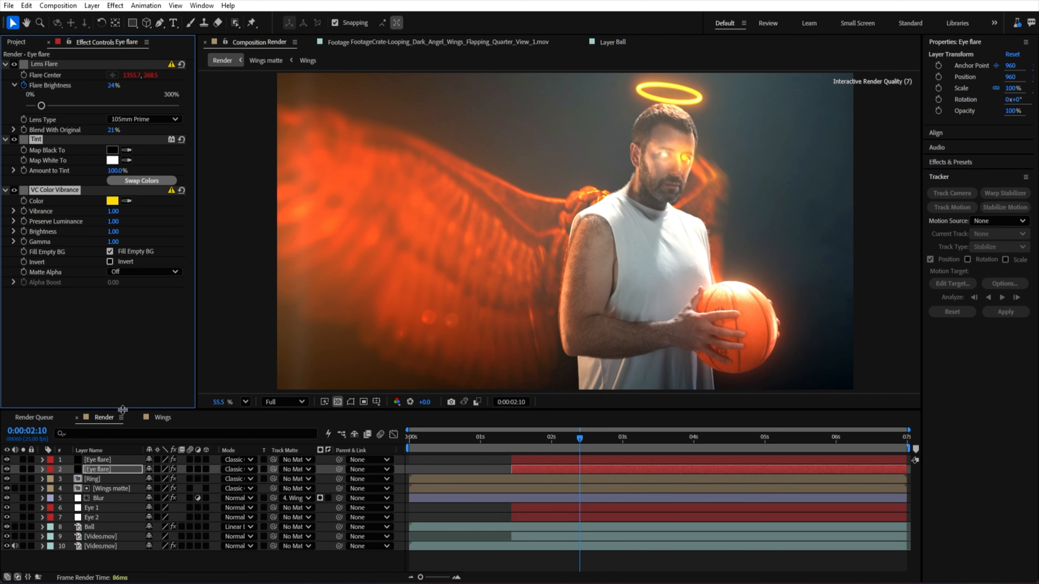
Step: Copy the Tint and VC Color Vibrance effects onto the upper Eye flare layer and check the recolored composite at several times
left_click(98, 459)
key("ctrl+v")
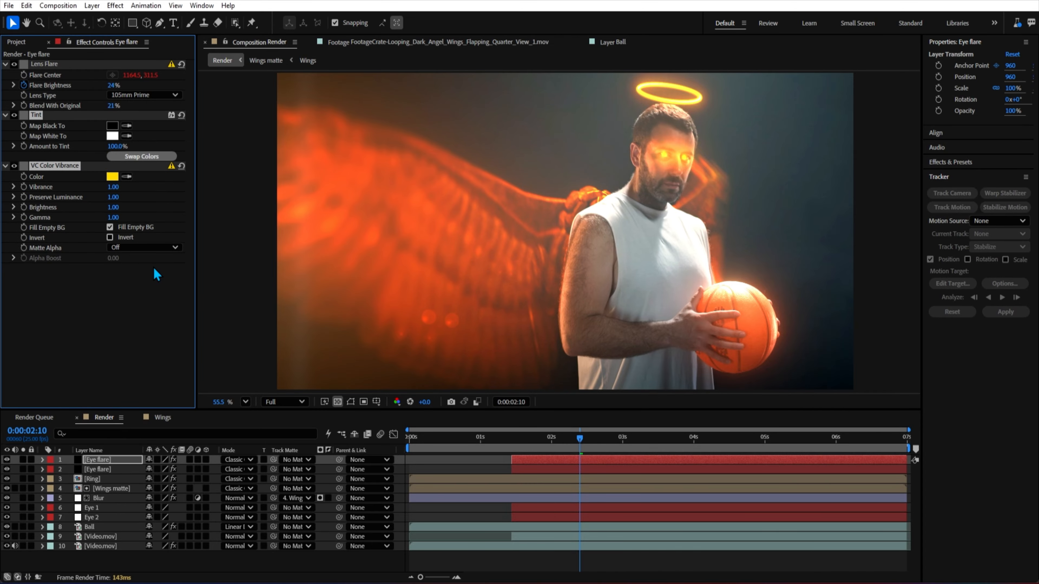
left_click(662, 440)
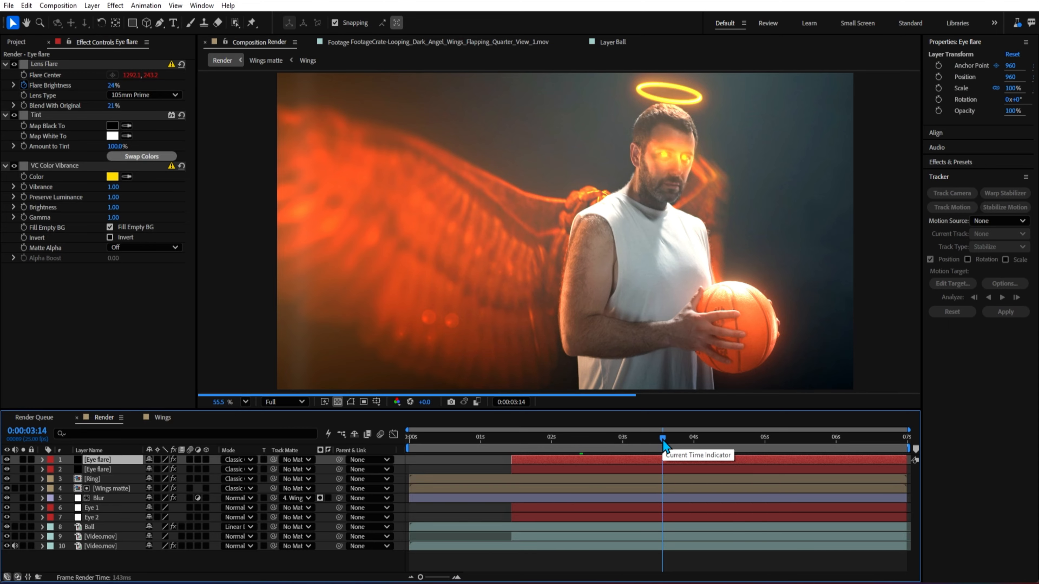
left_click_drag(662, 442, 786, 442)
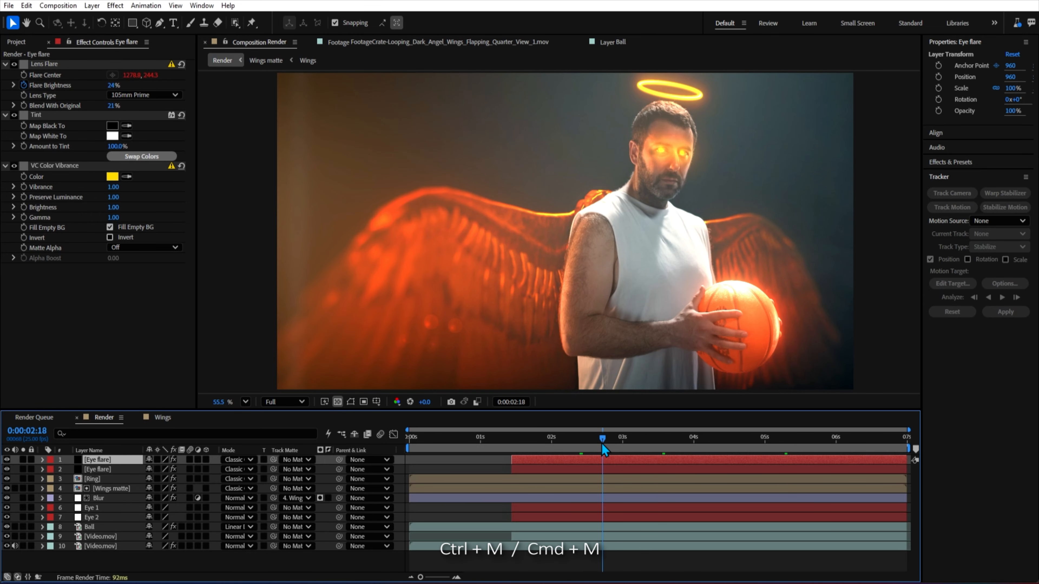
Step: Add the Render composition to the render queue and start rendering it as Render.mp4 in H.264
key("ctrl+m")
left_click(815, 442)
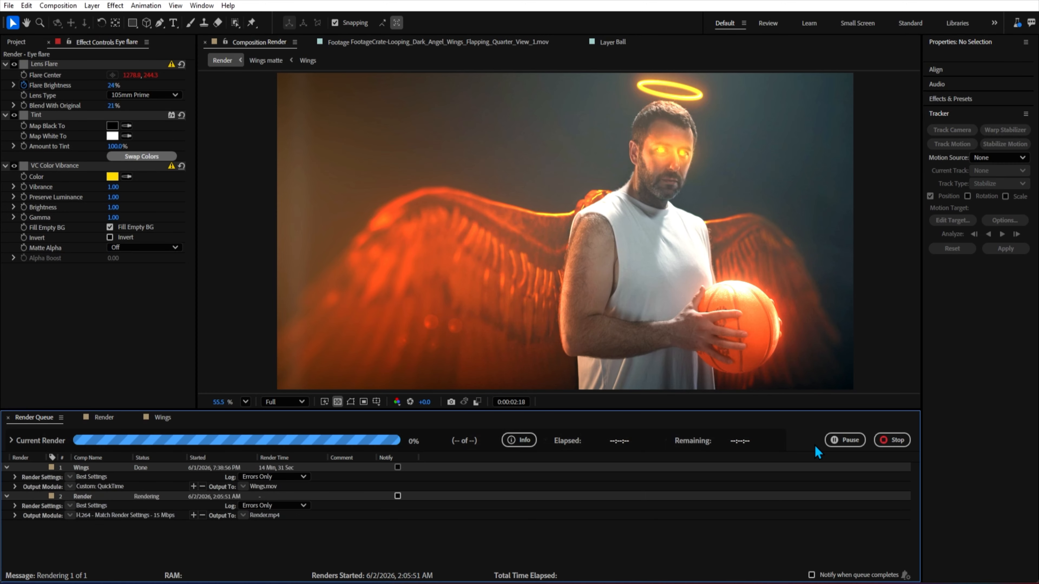